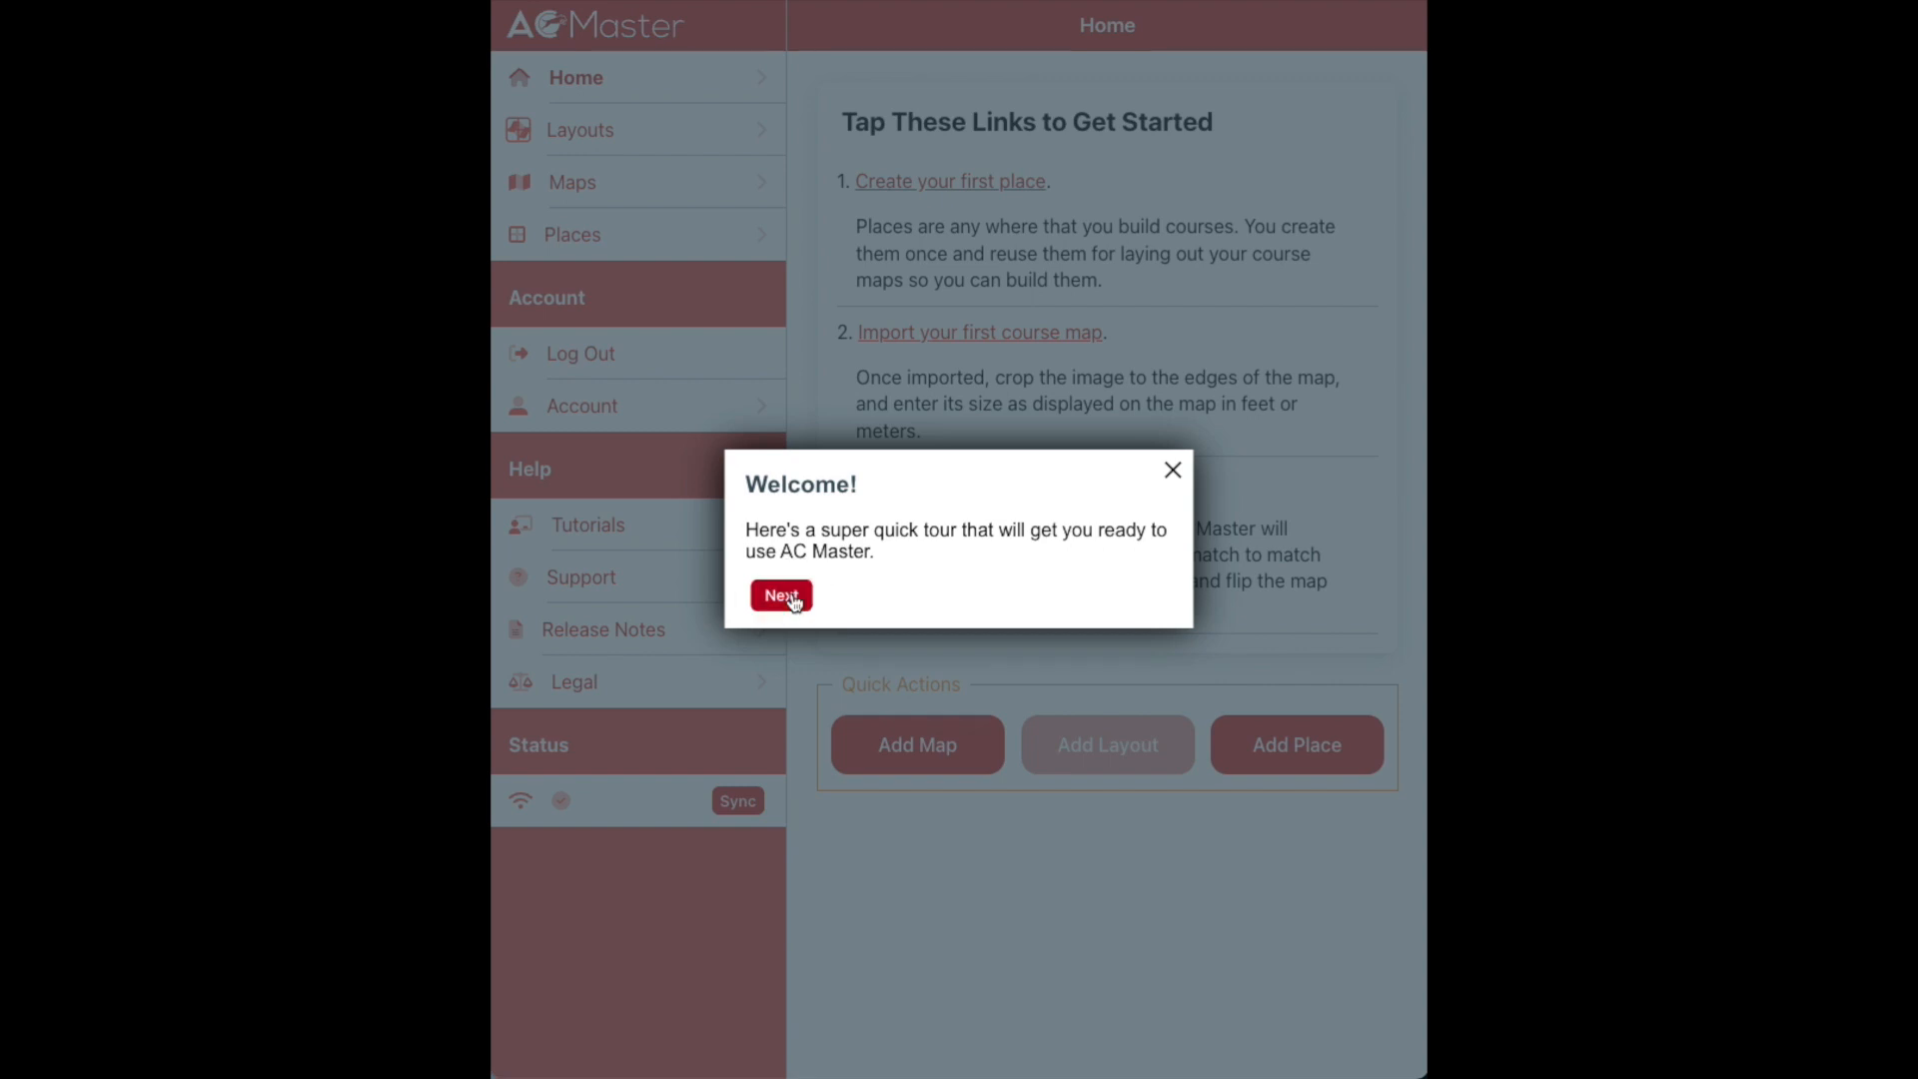
Finish the welcome tour, close the sidebar, and begin creating the first place
left_click(782, 596)
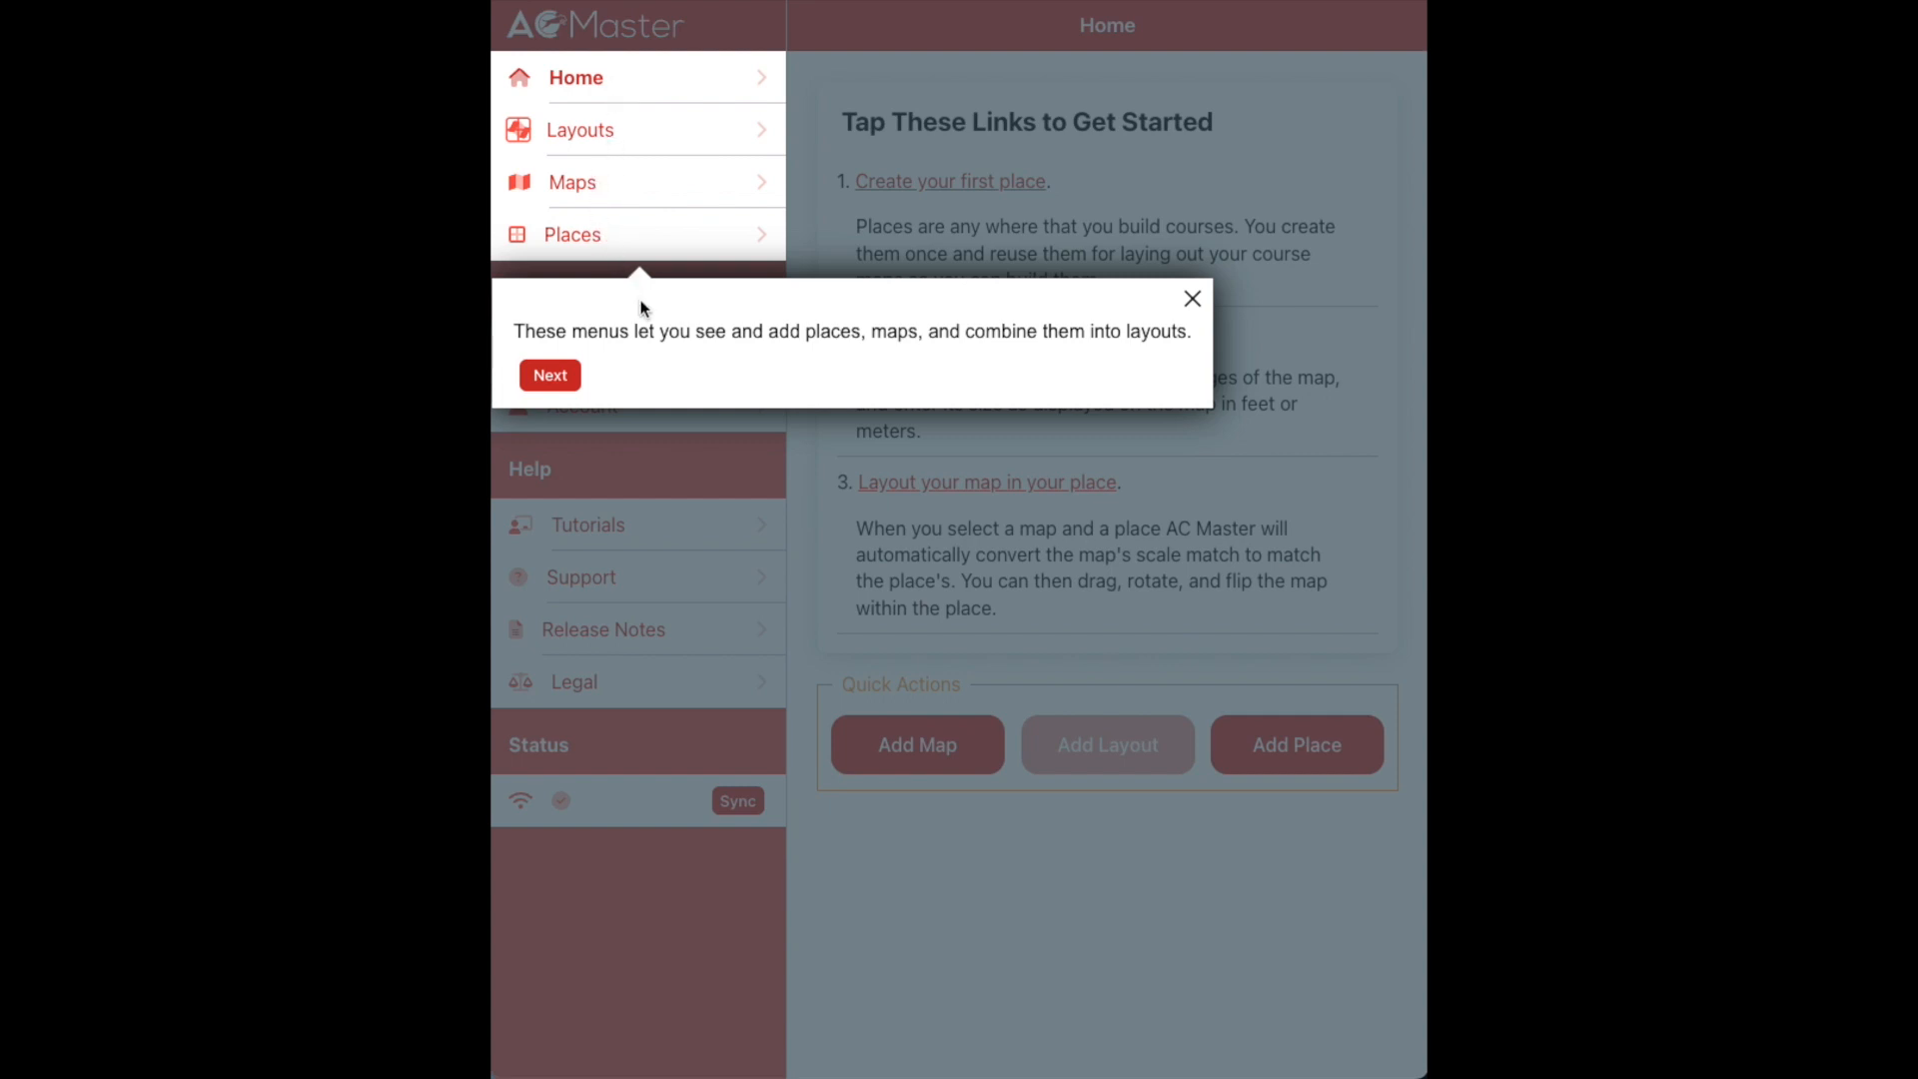
left_click(551, 377)
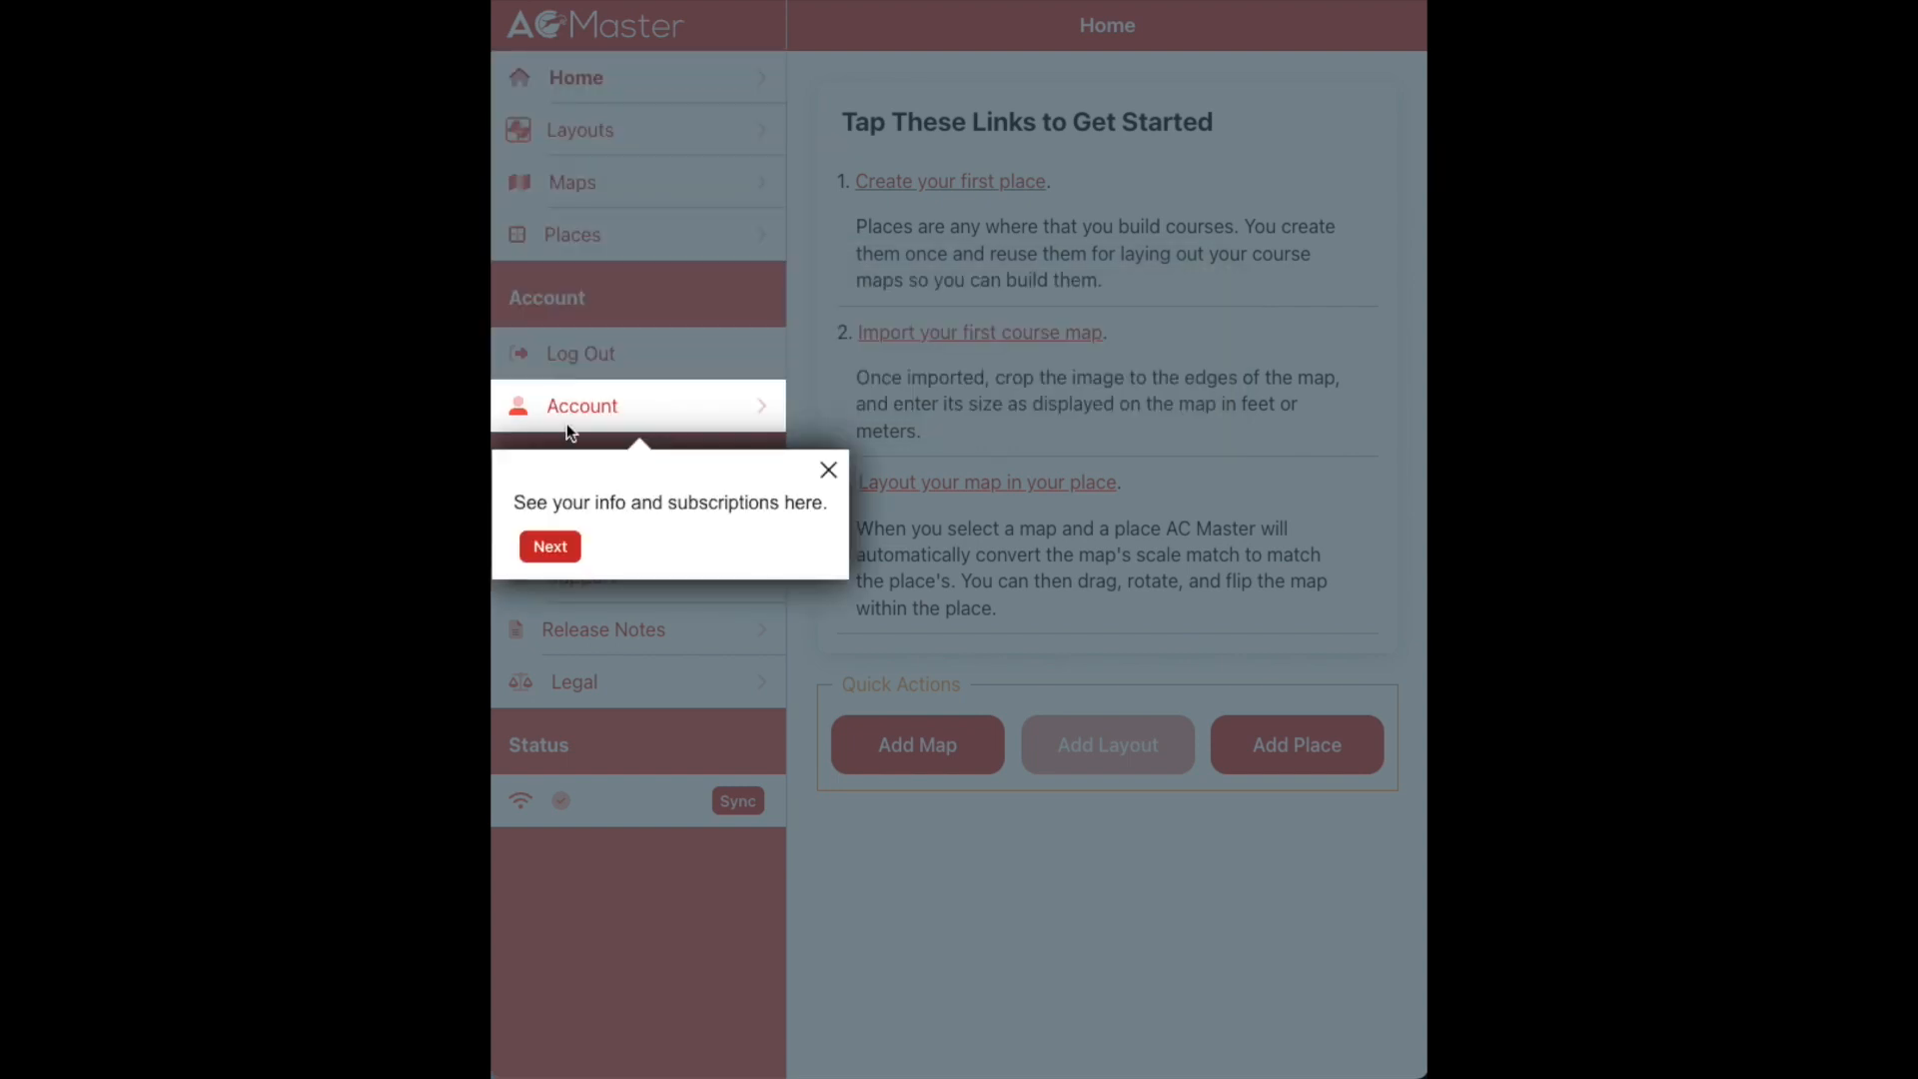
left_click(550, 548)
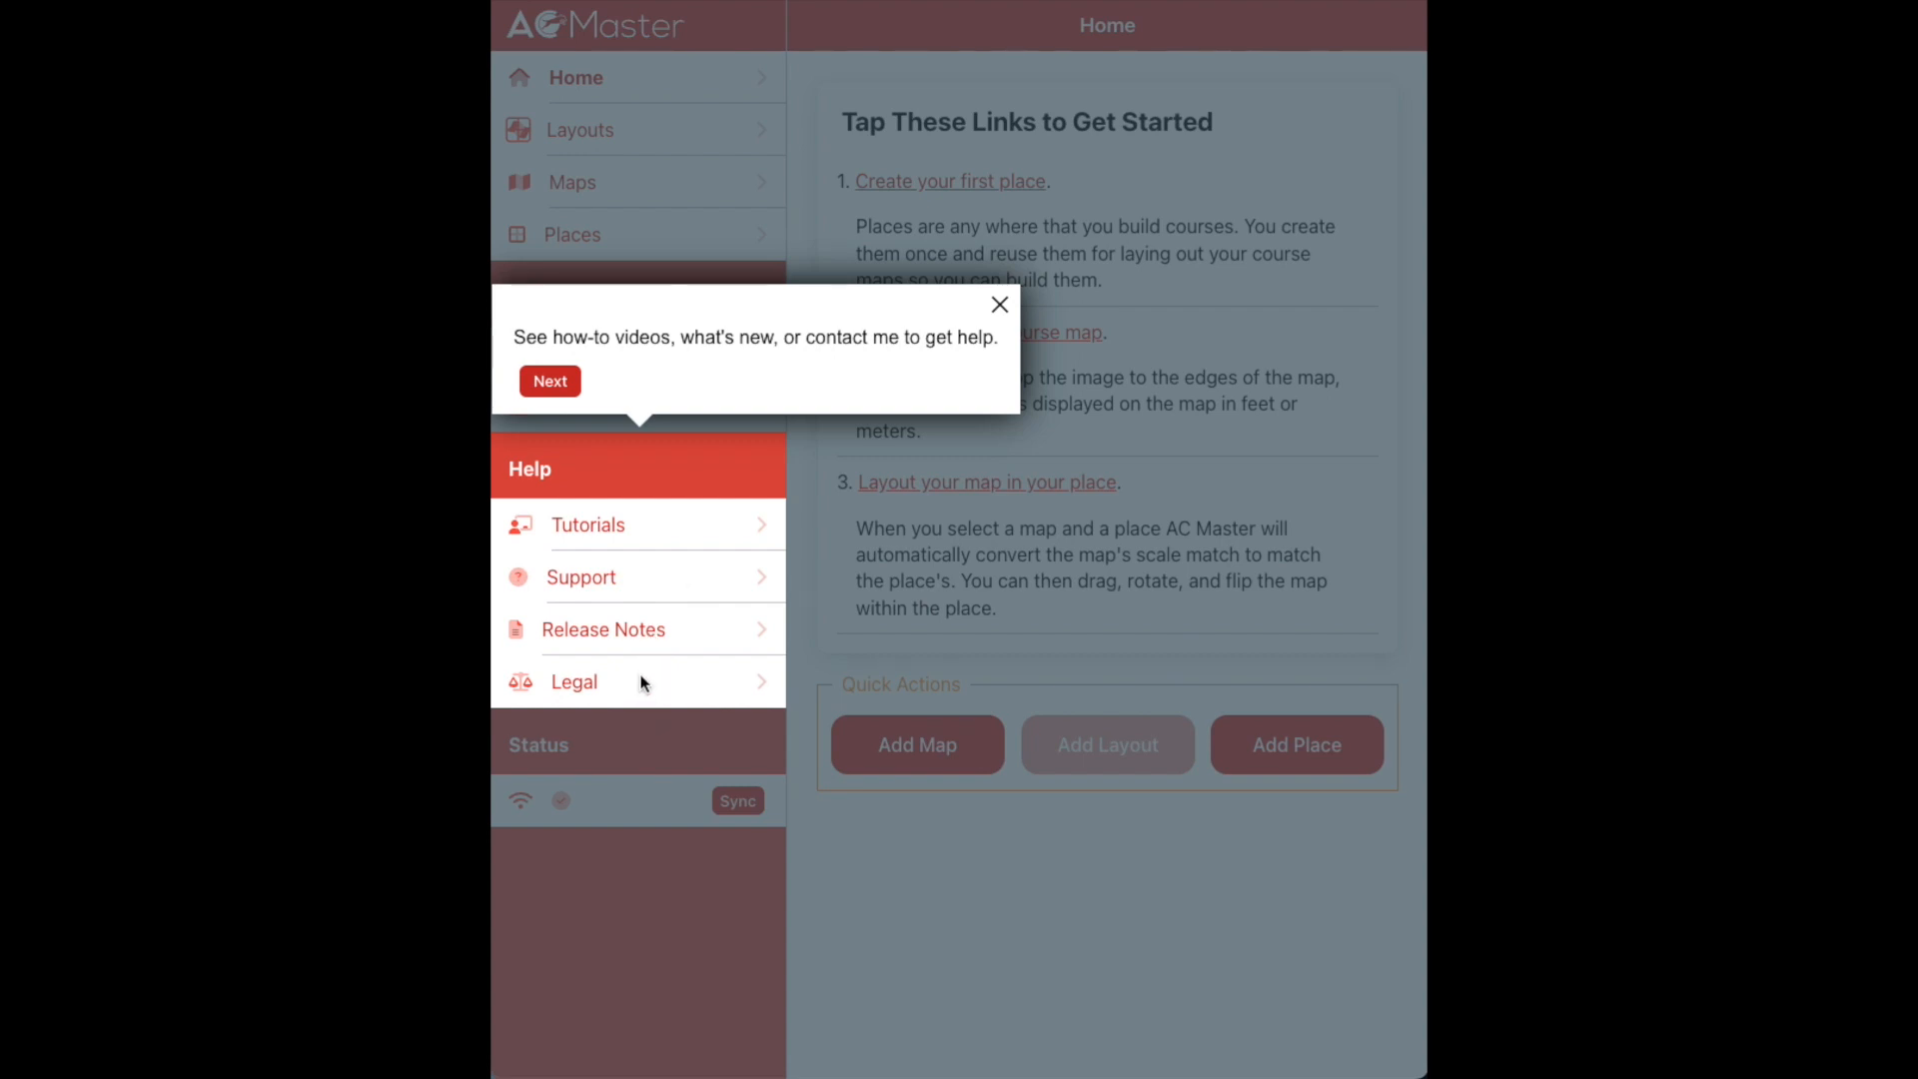
left_click(550, 381)
left_click(809, 598)
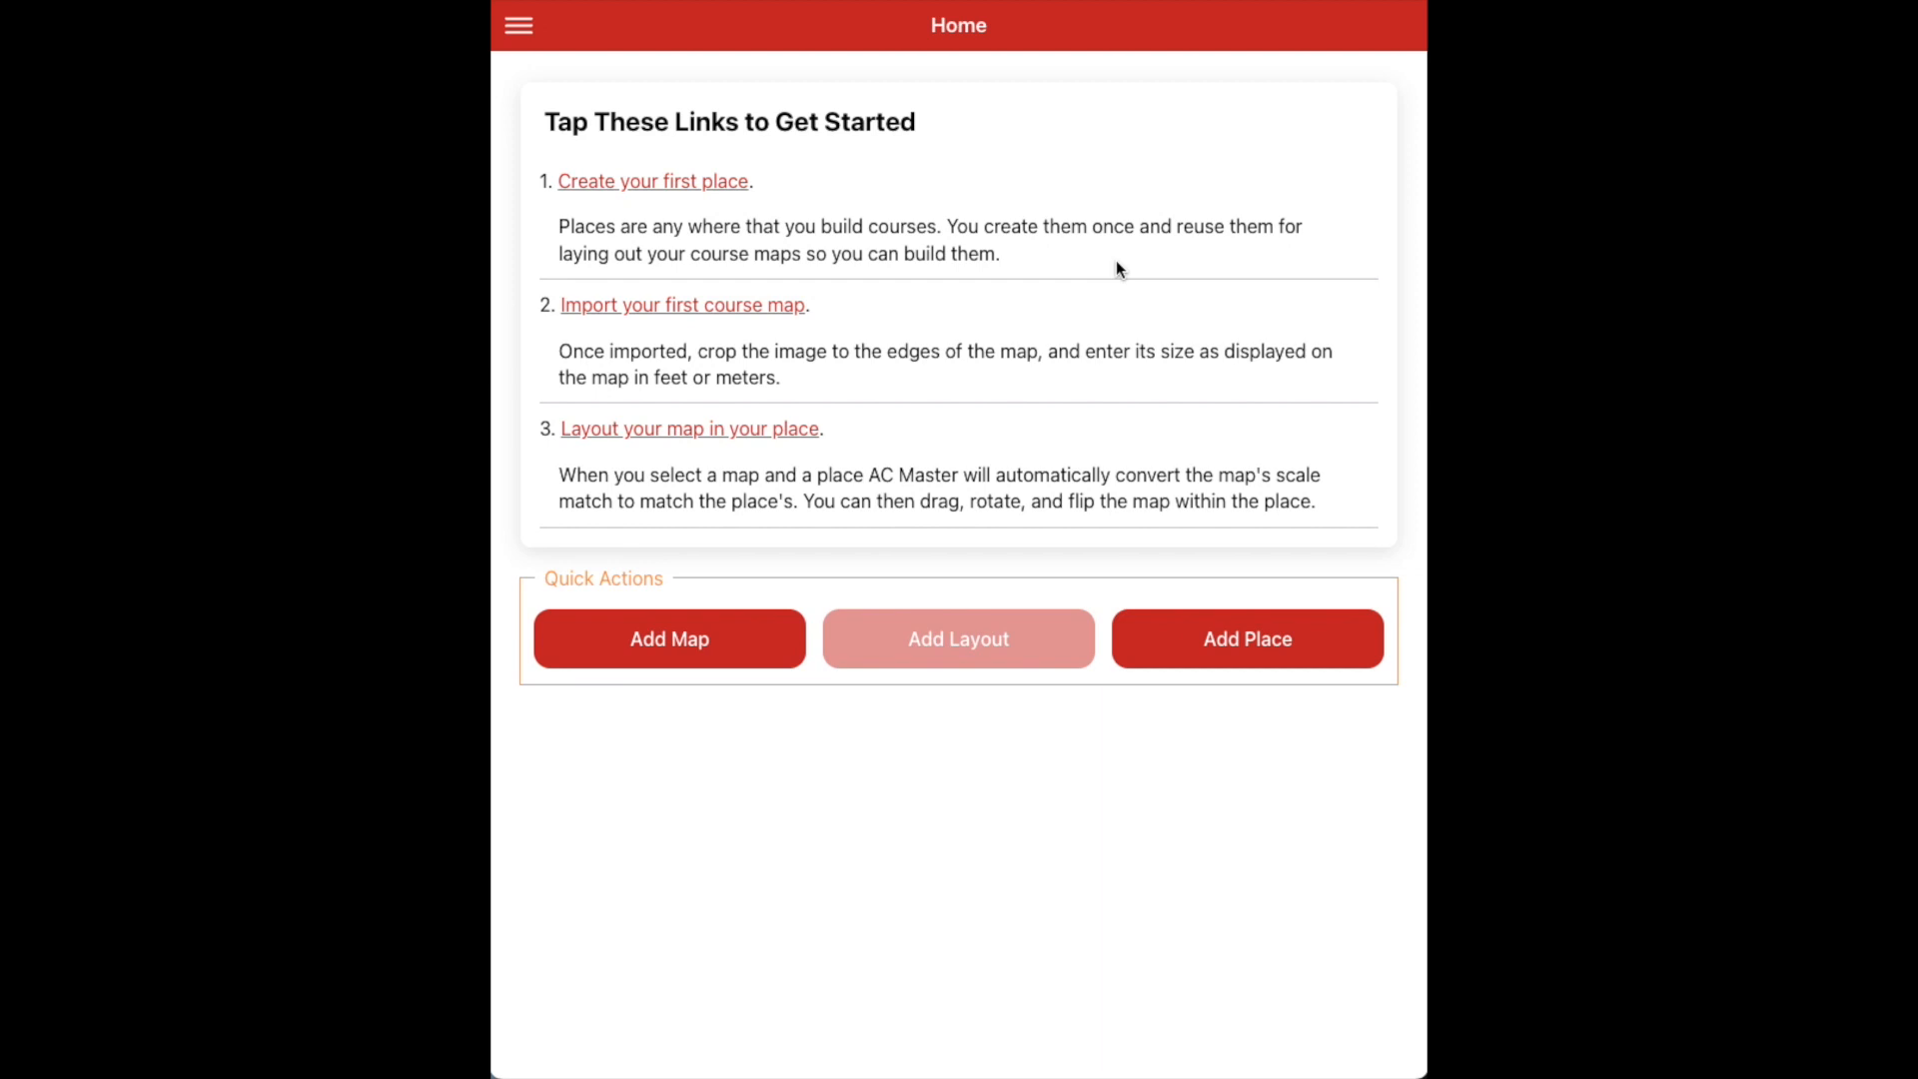
left_click(712, 179)
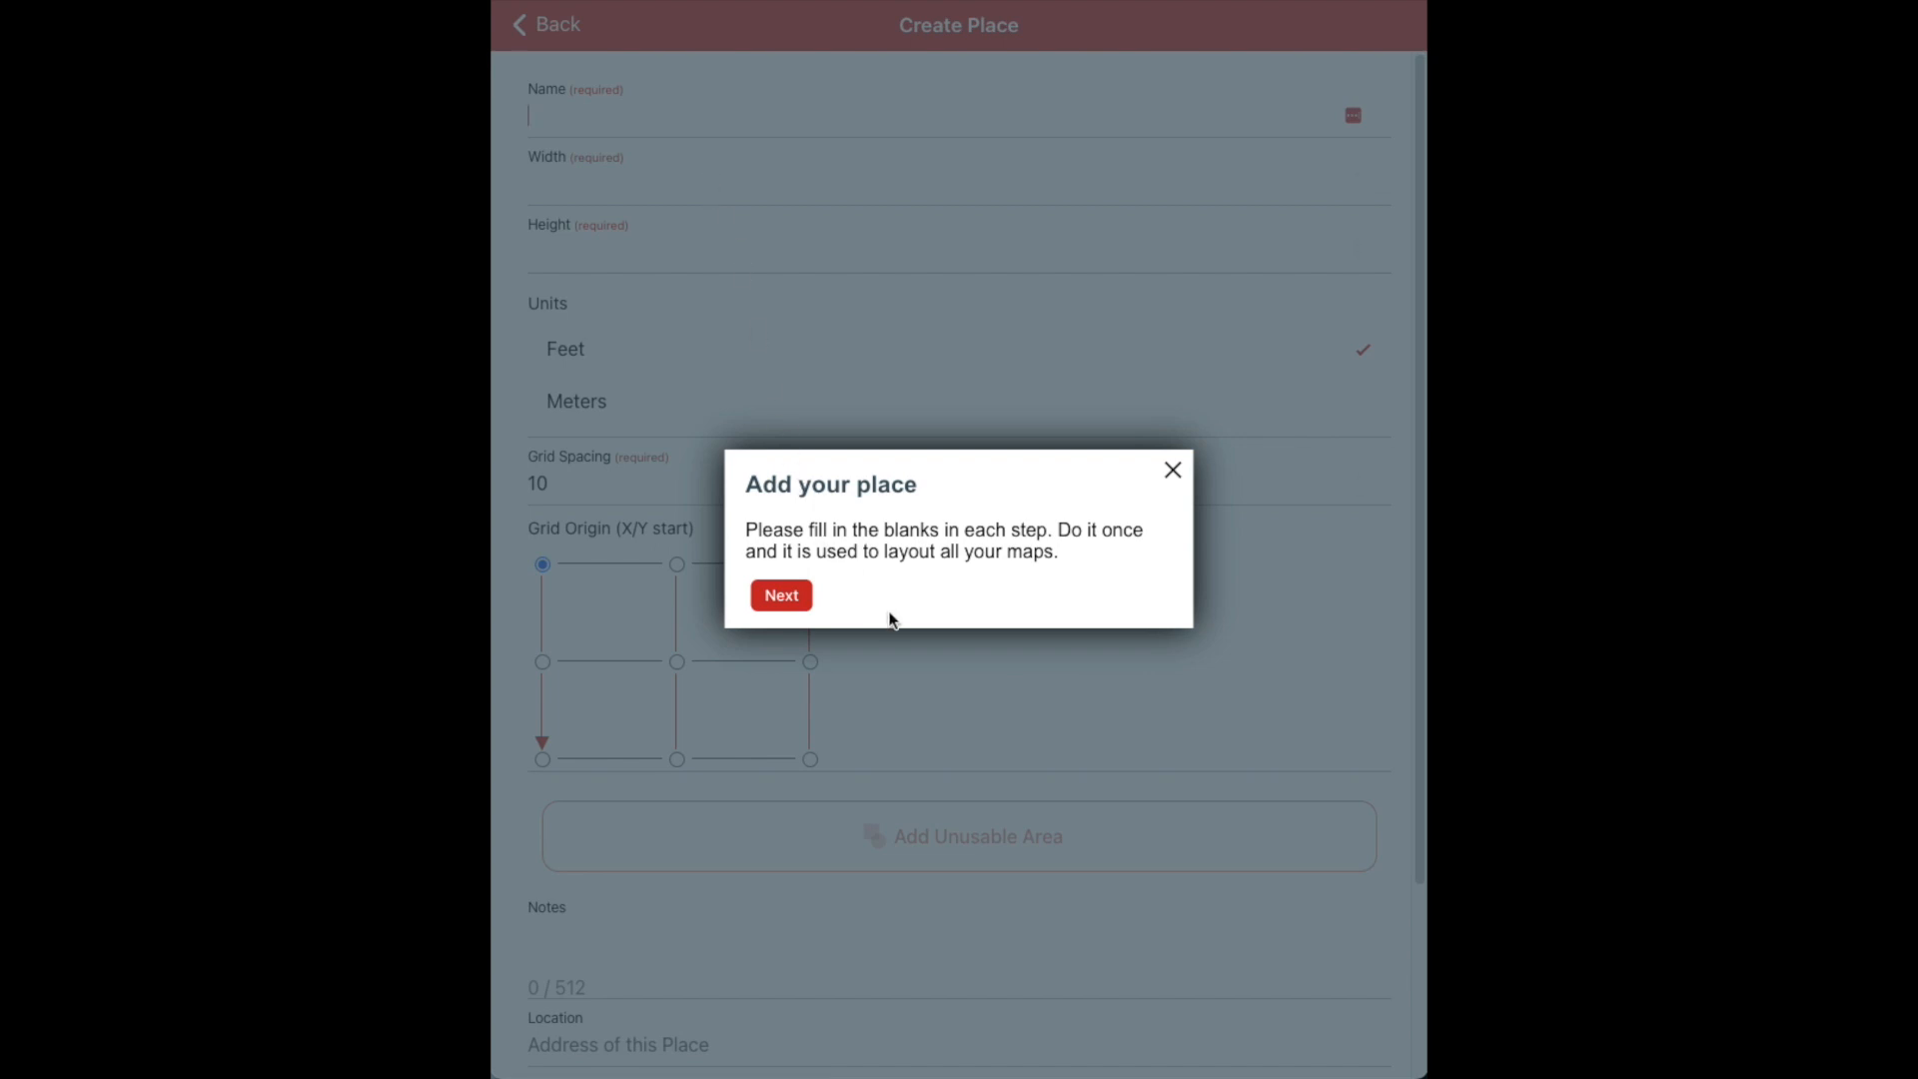
Name the new place Home and size it 90 wide by 80 high in feet
left_click(782, 595)
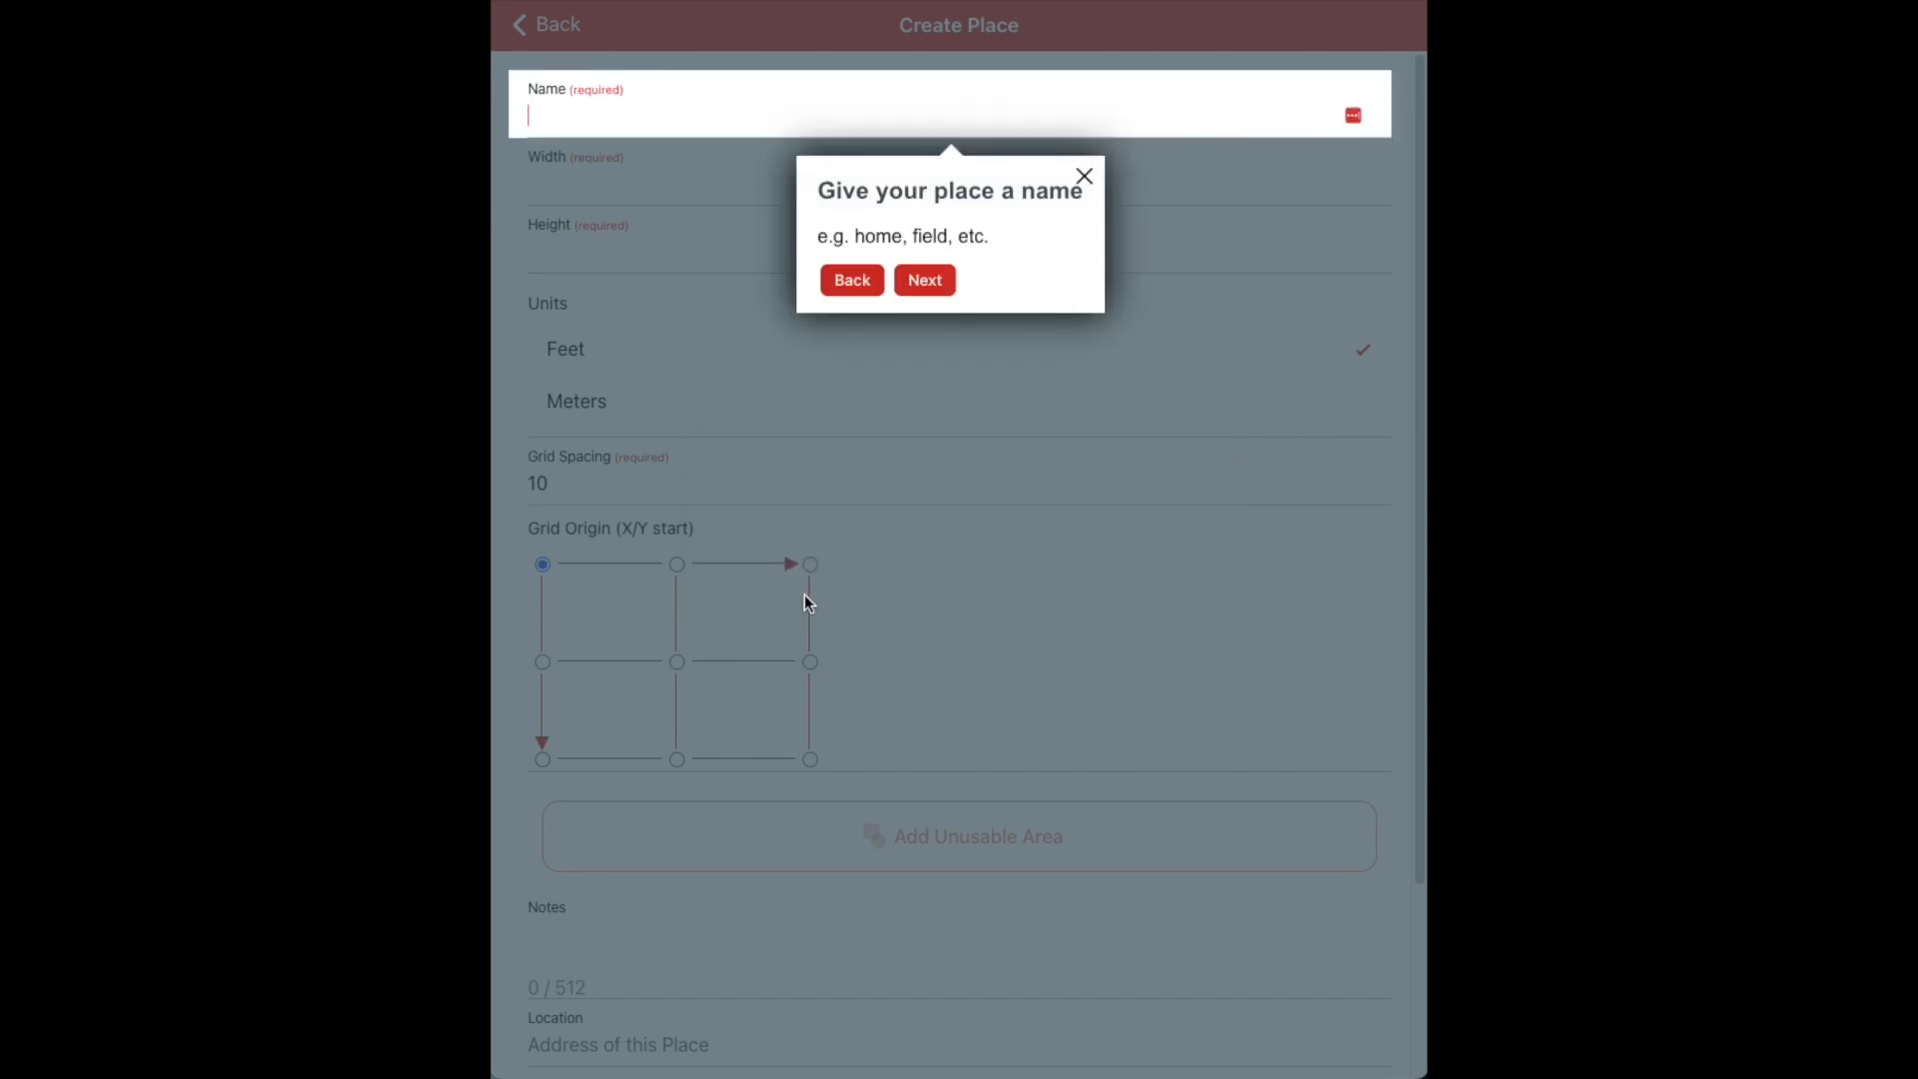
type("Home")
left_click(927, 283)
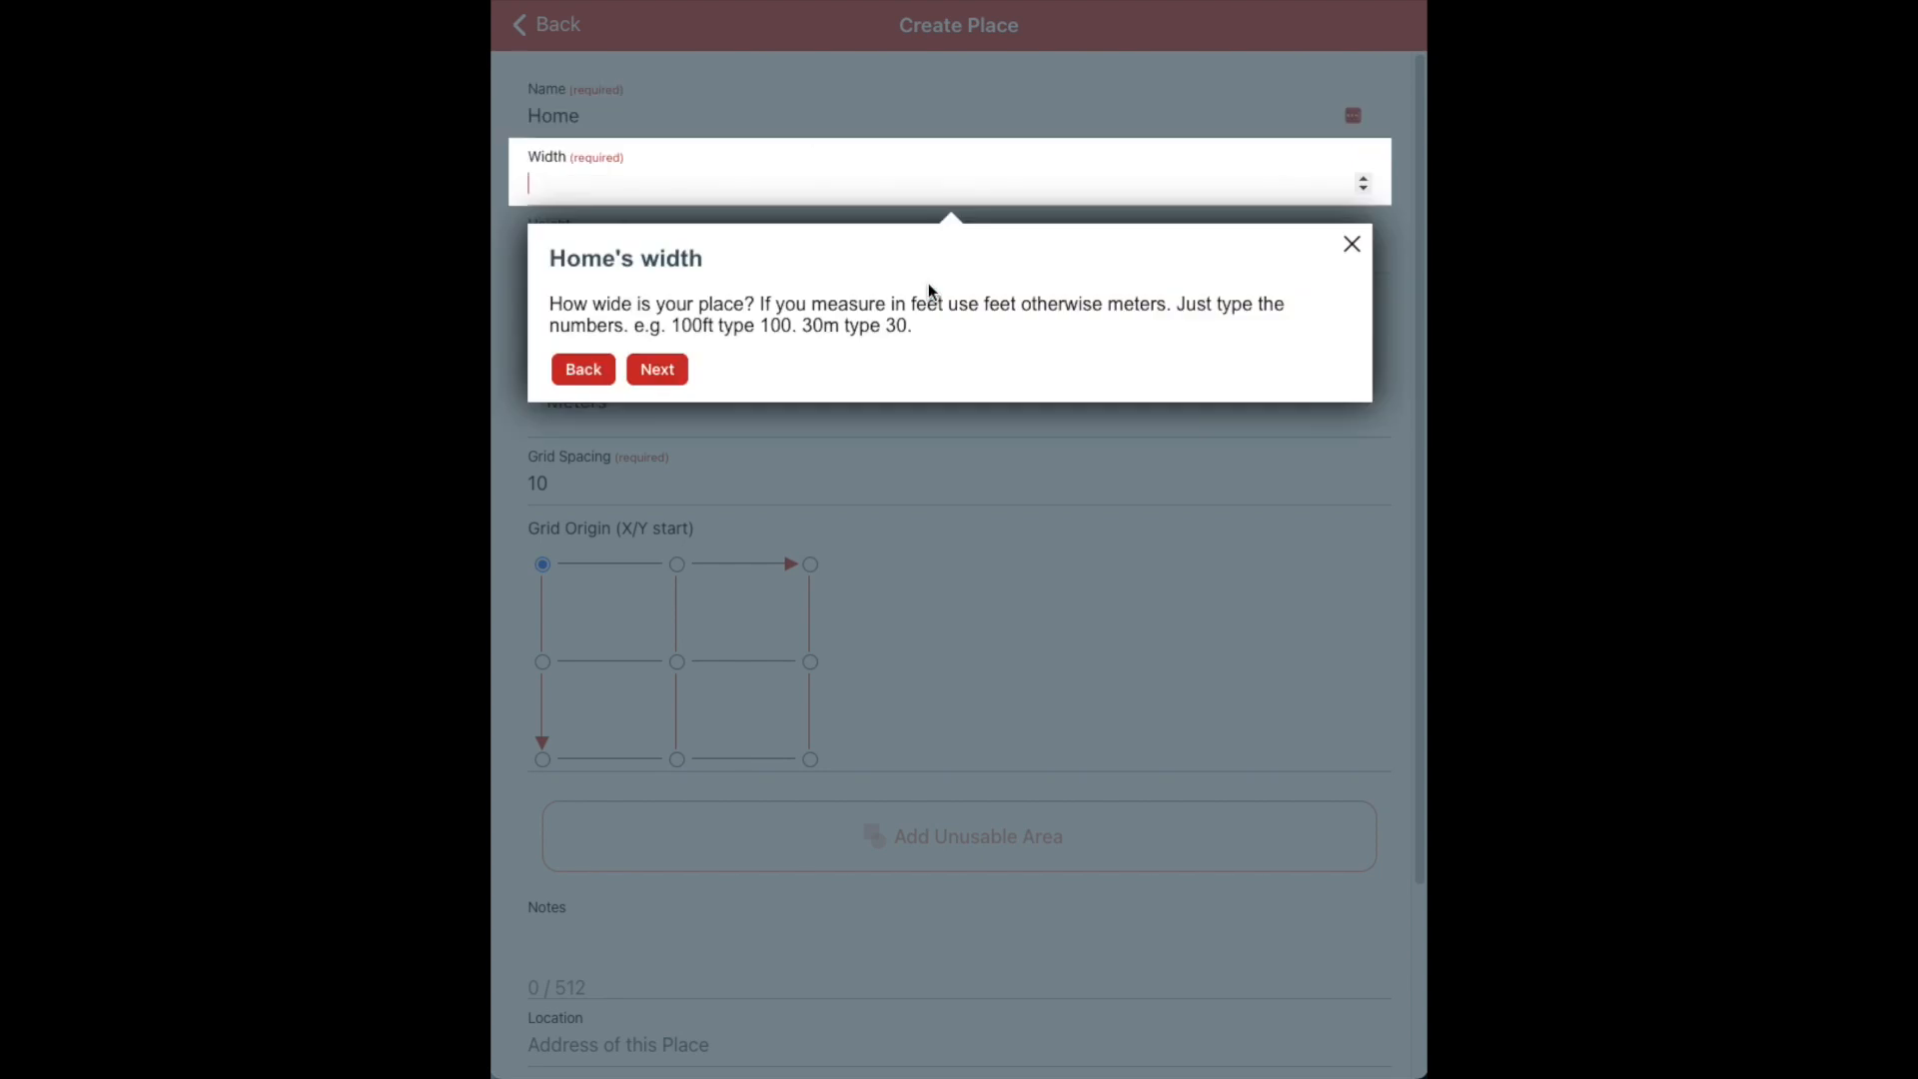
type("90")
left_click(666, 372)
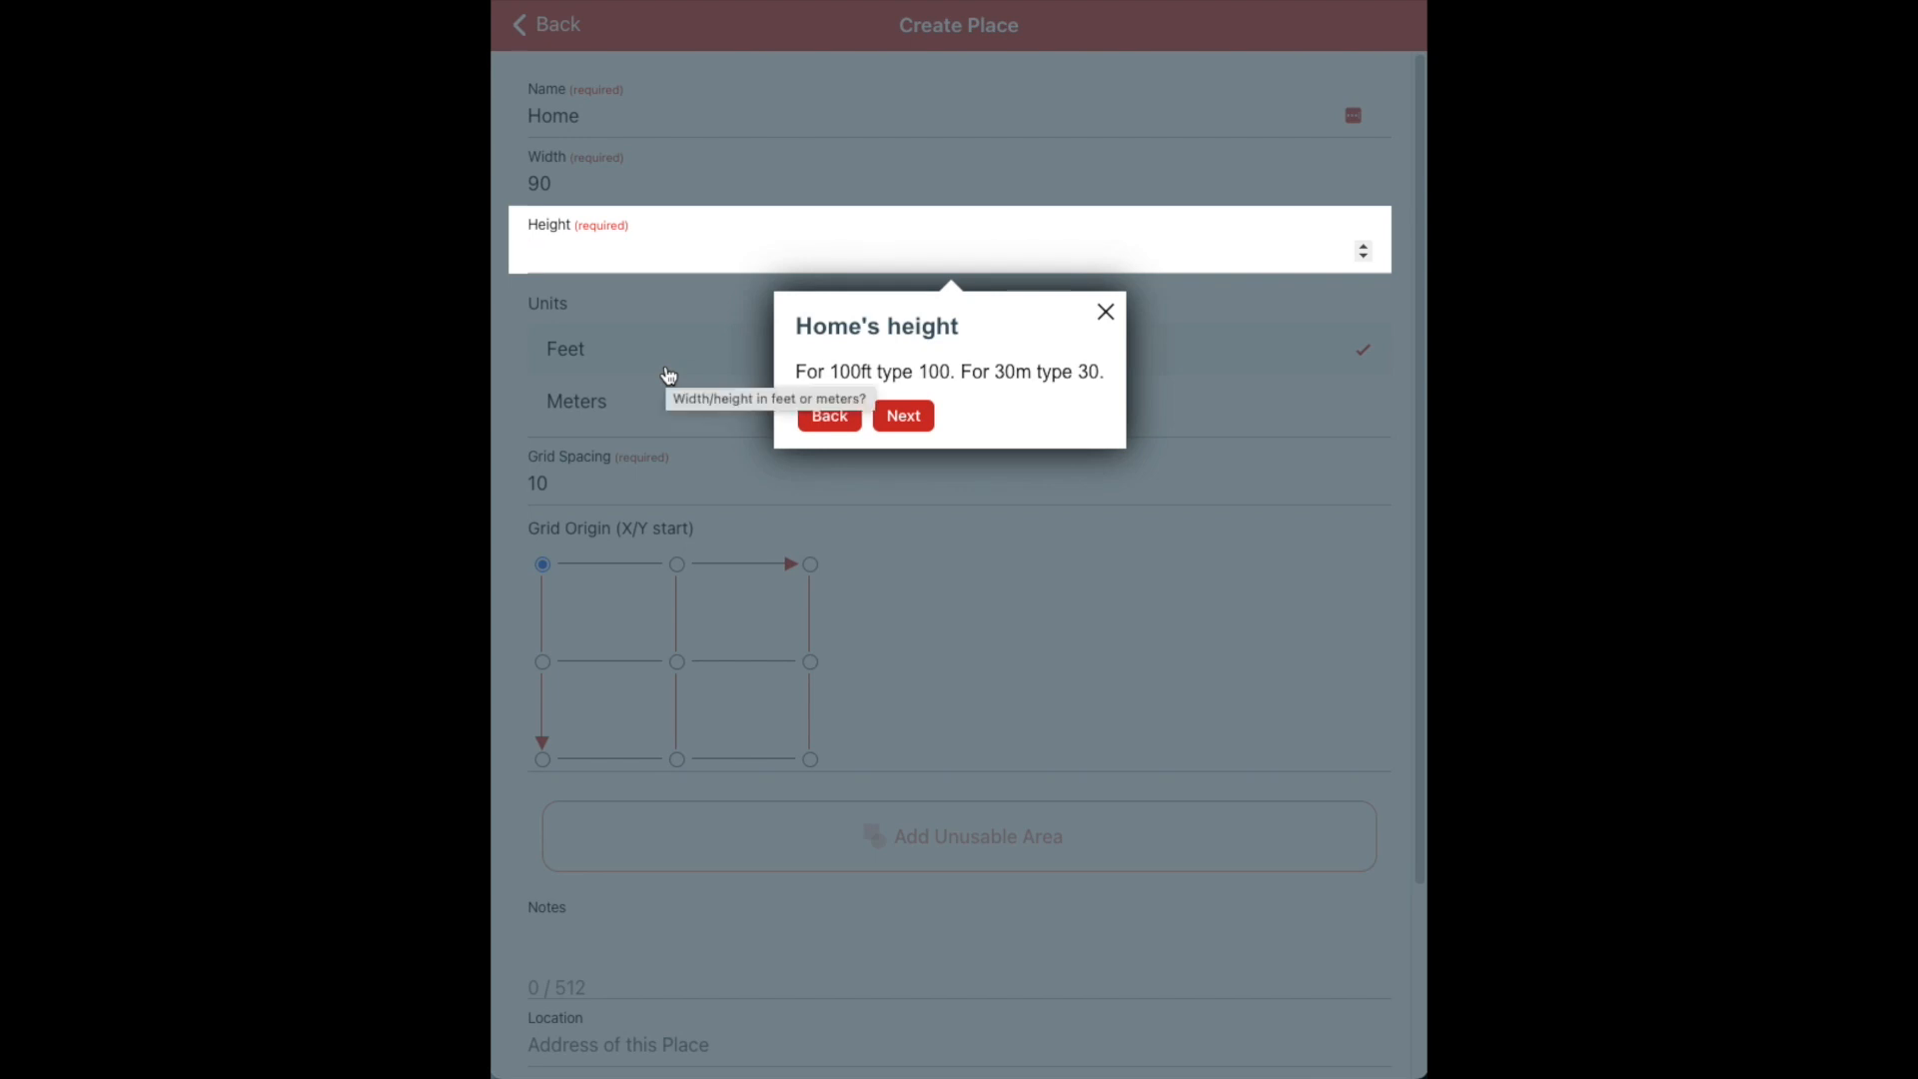
type("80")
left_click(904, 415)
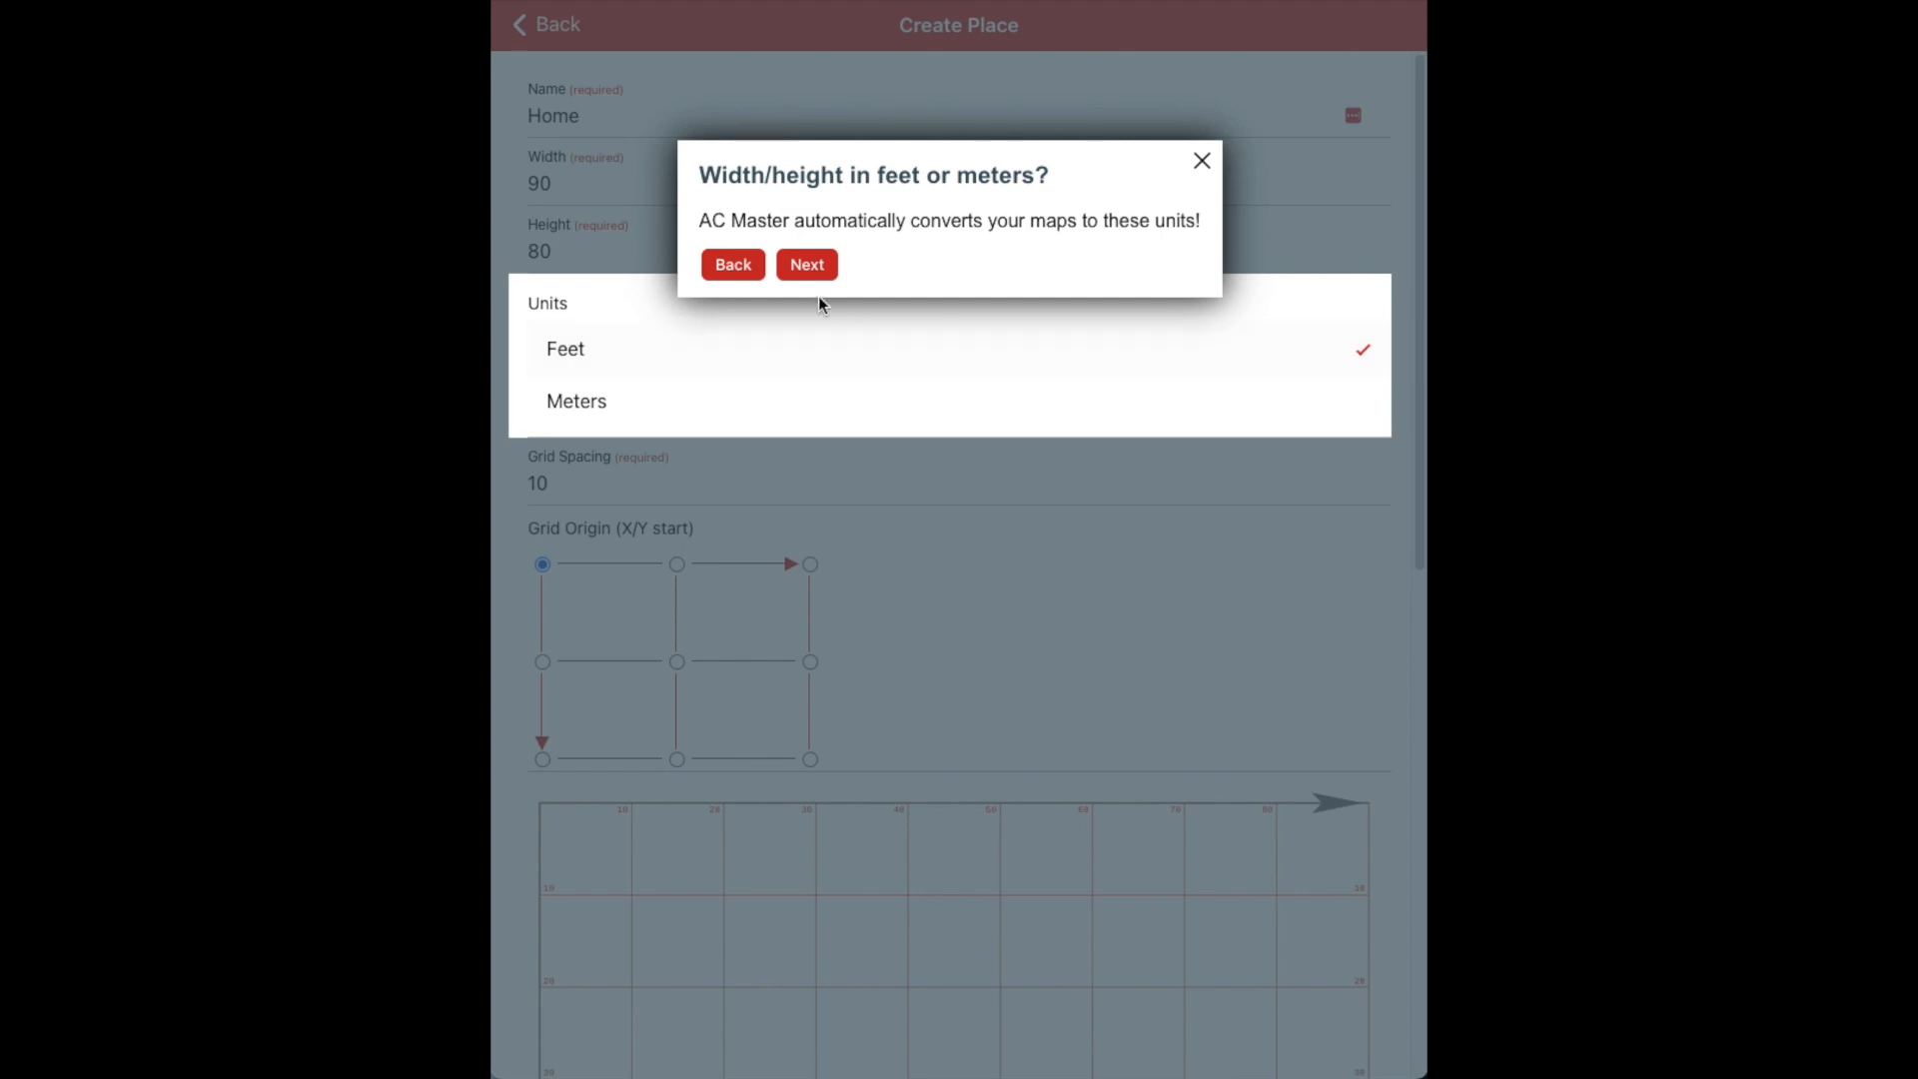
left_click(807, 265)
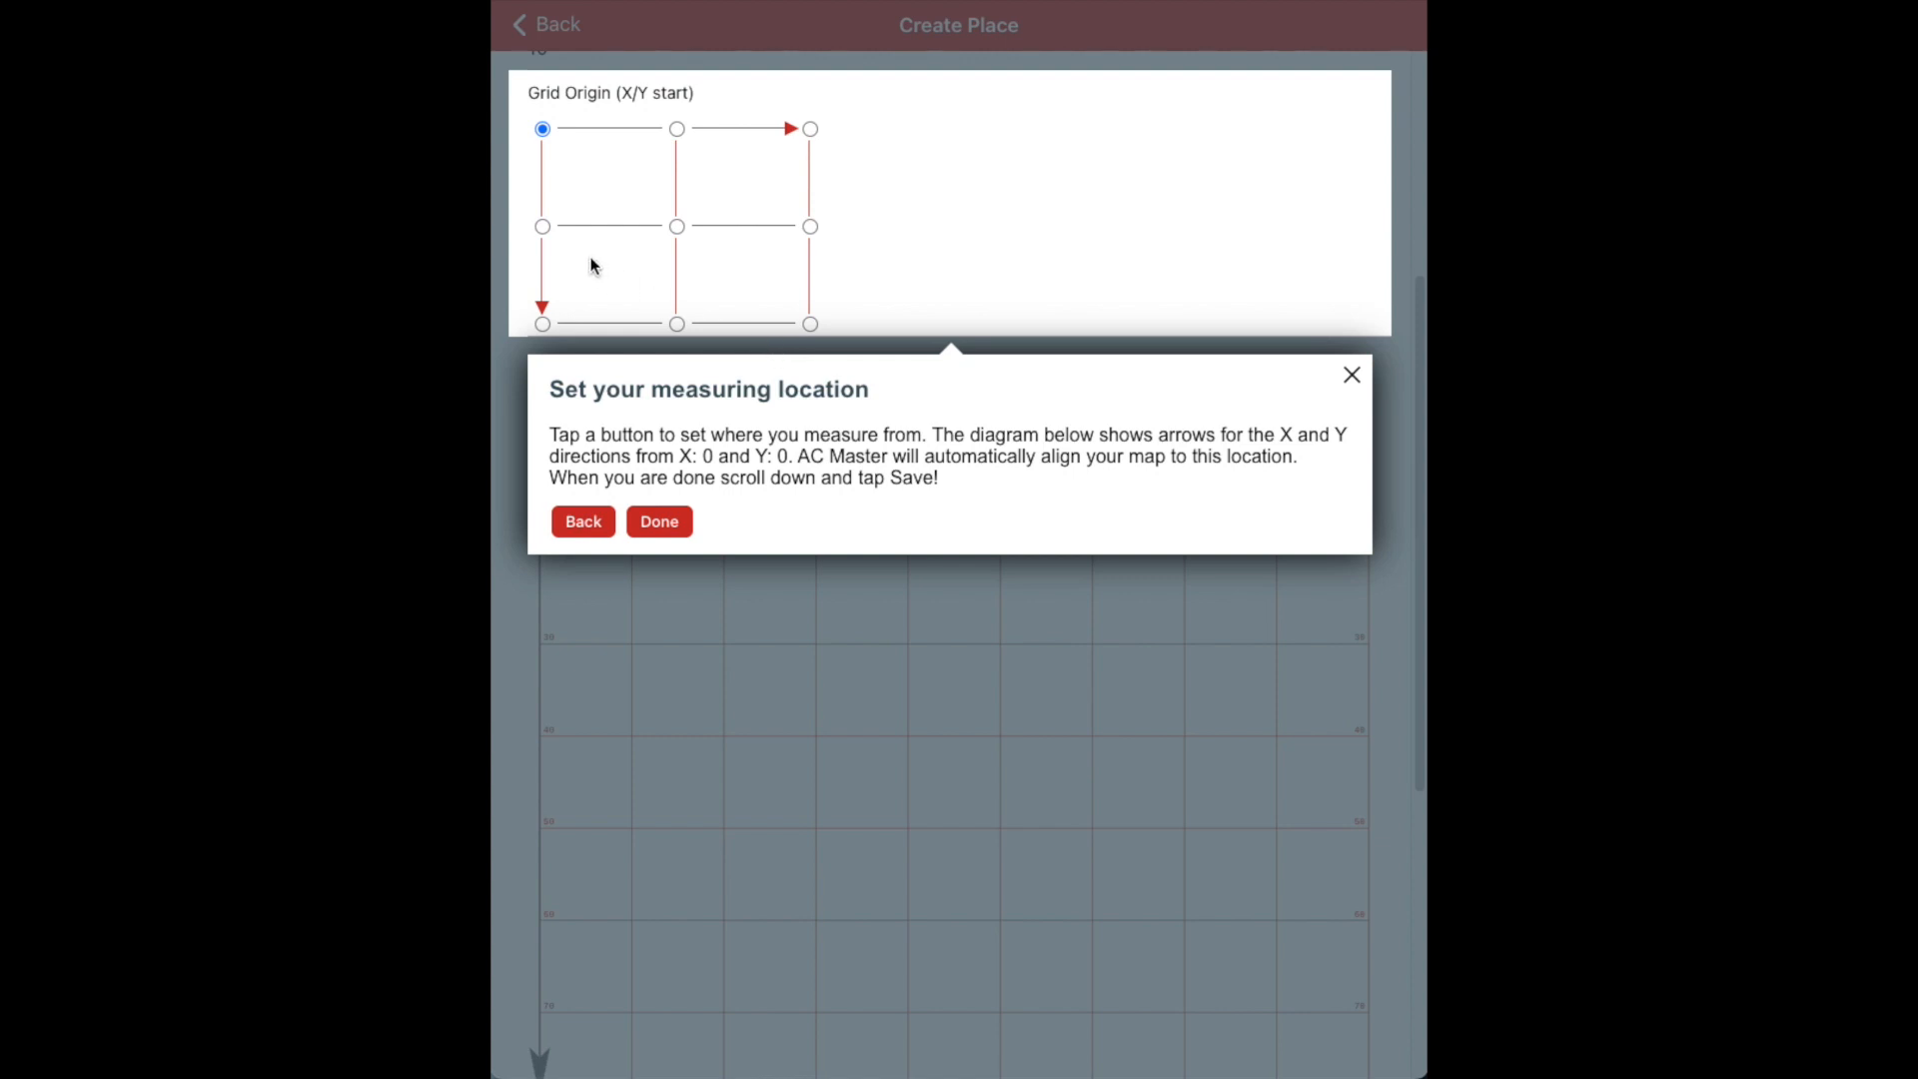
Measure Home from its middle-left grid origin and finish the setup guide
left_click(543, 227)
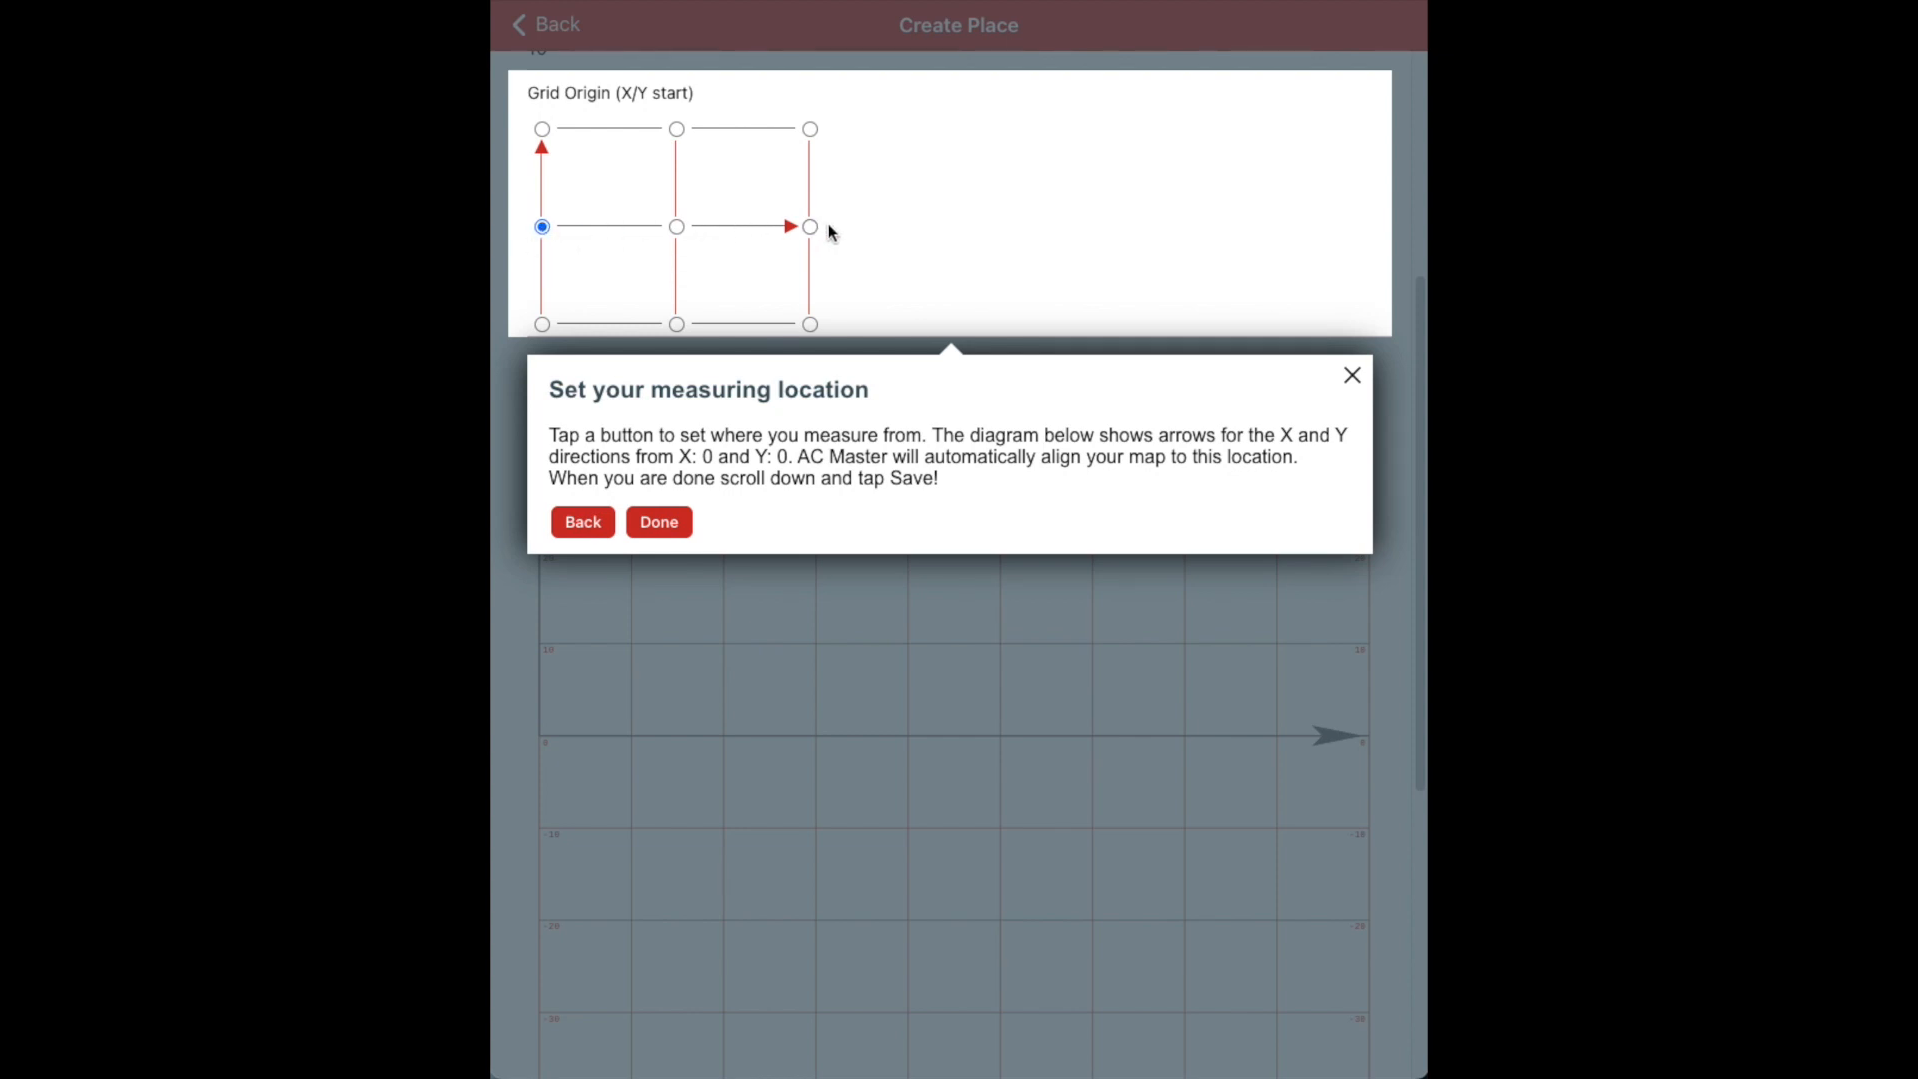
left_click(667, 521)
scroll(667, 518, "down", 6)
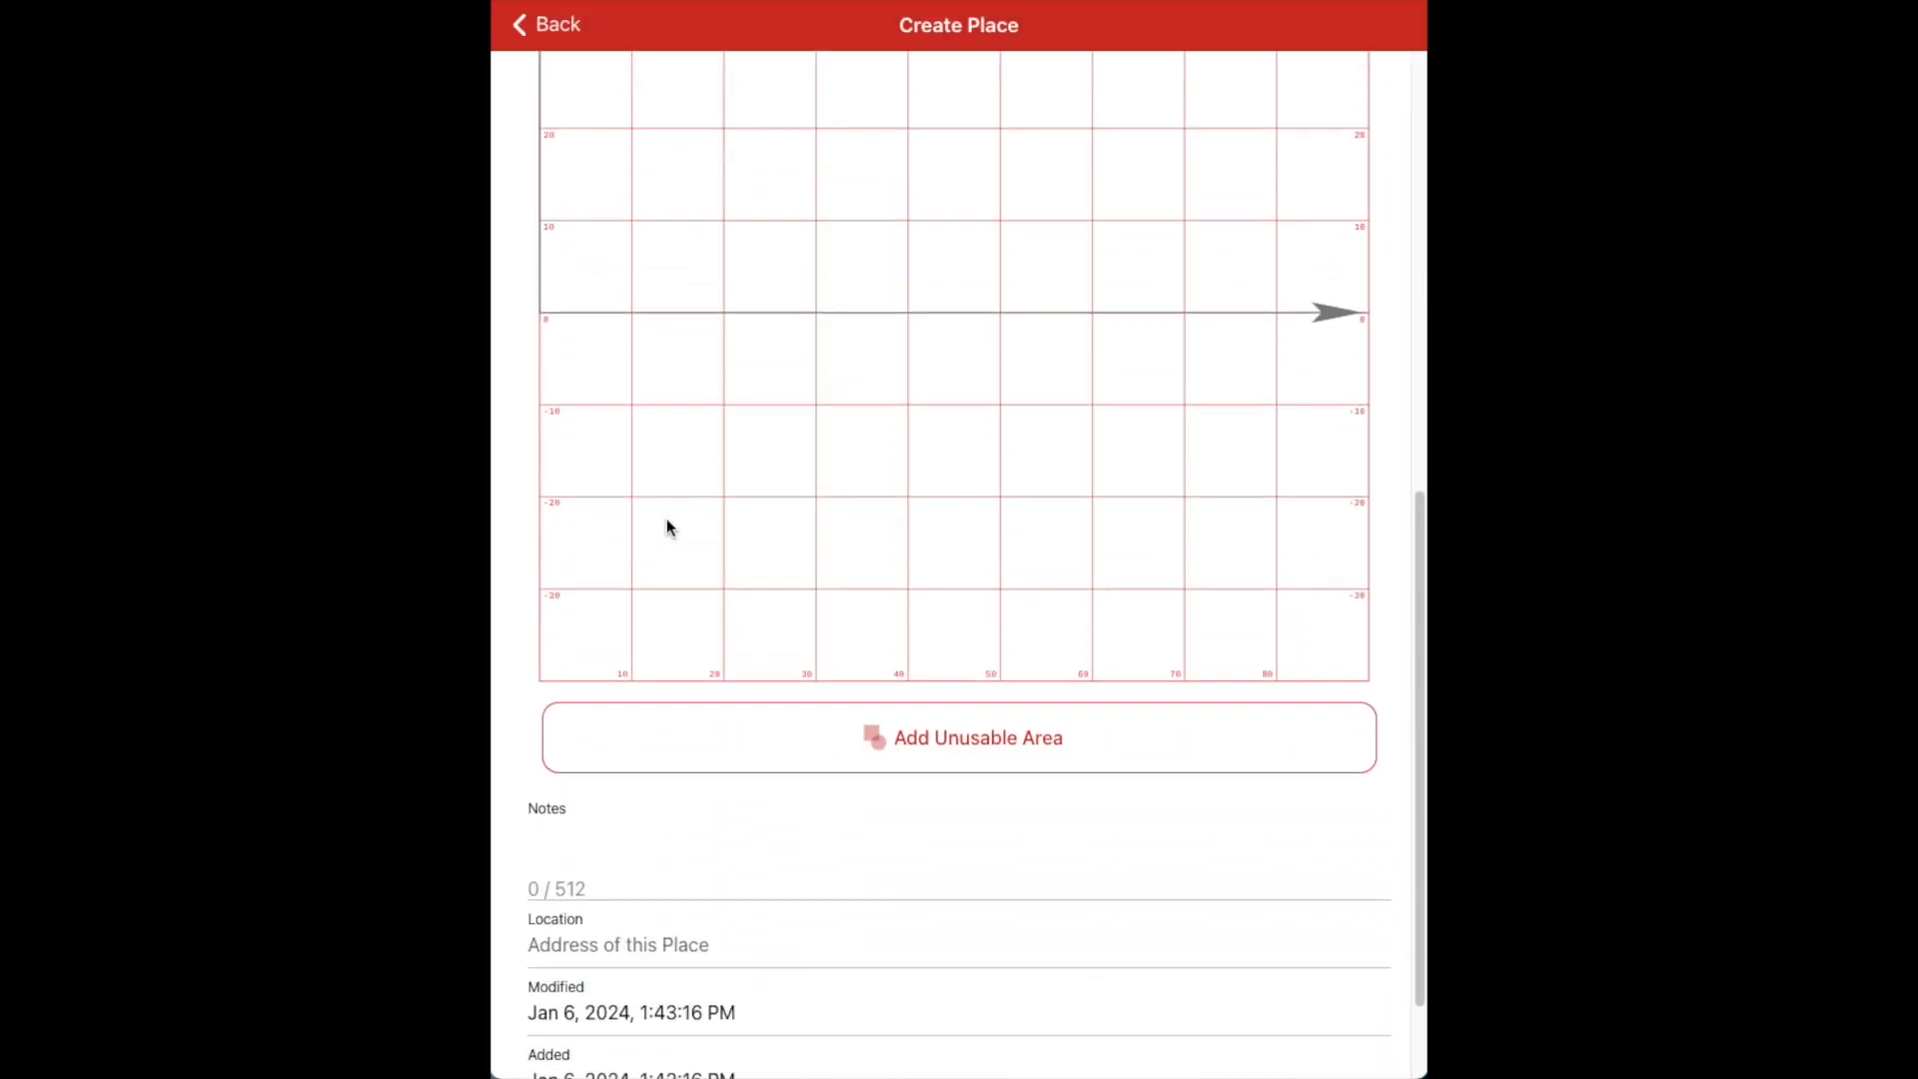
Add the note 'This is my backyard', save Home, and browse for a course map image
left_click(567, 752)
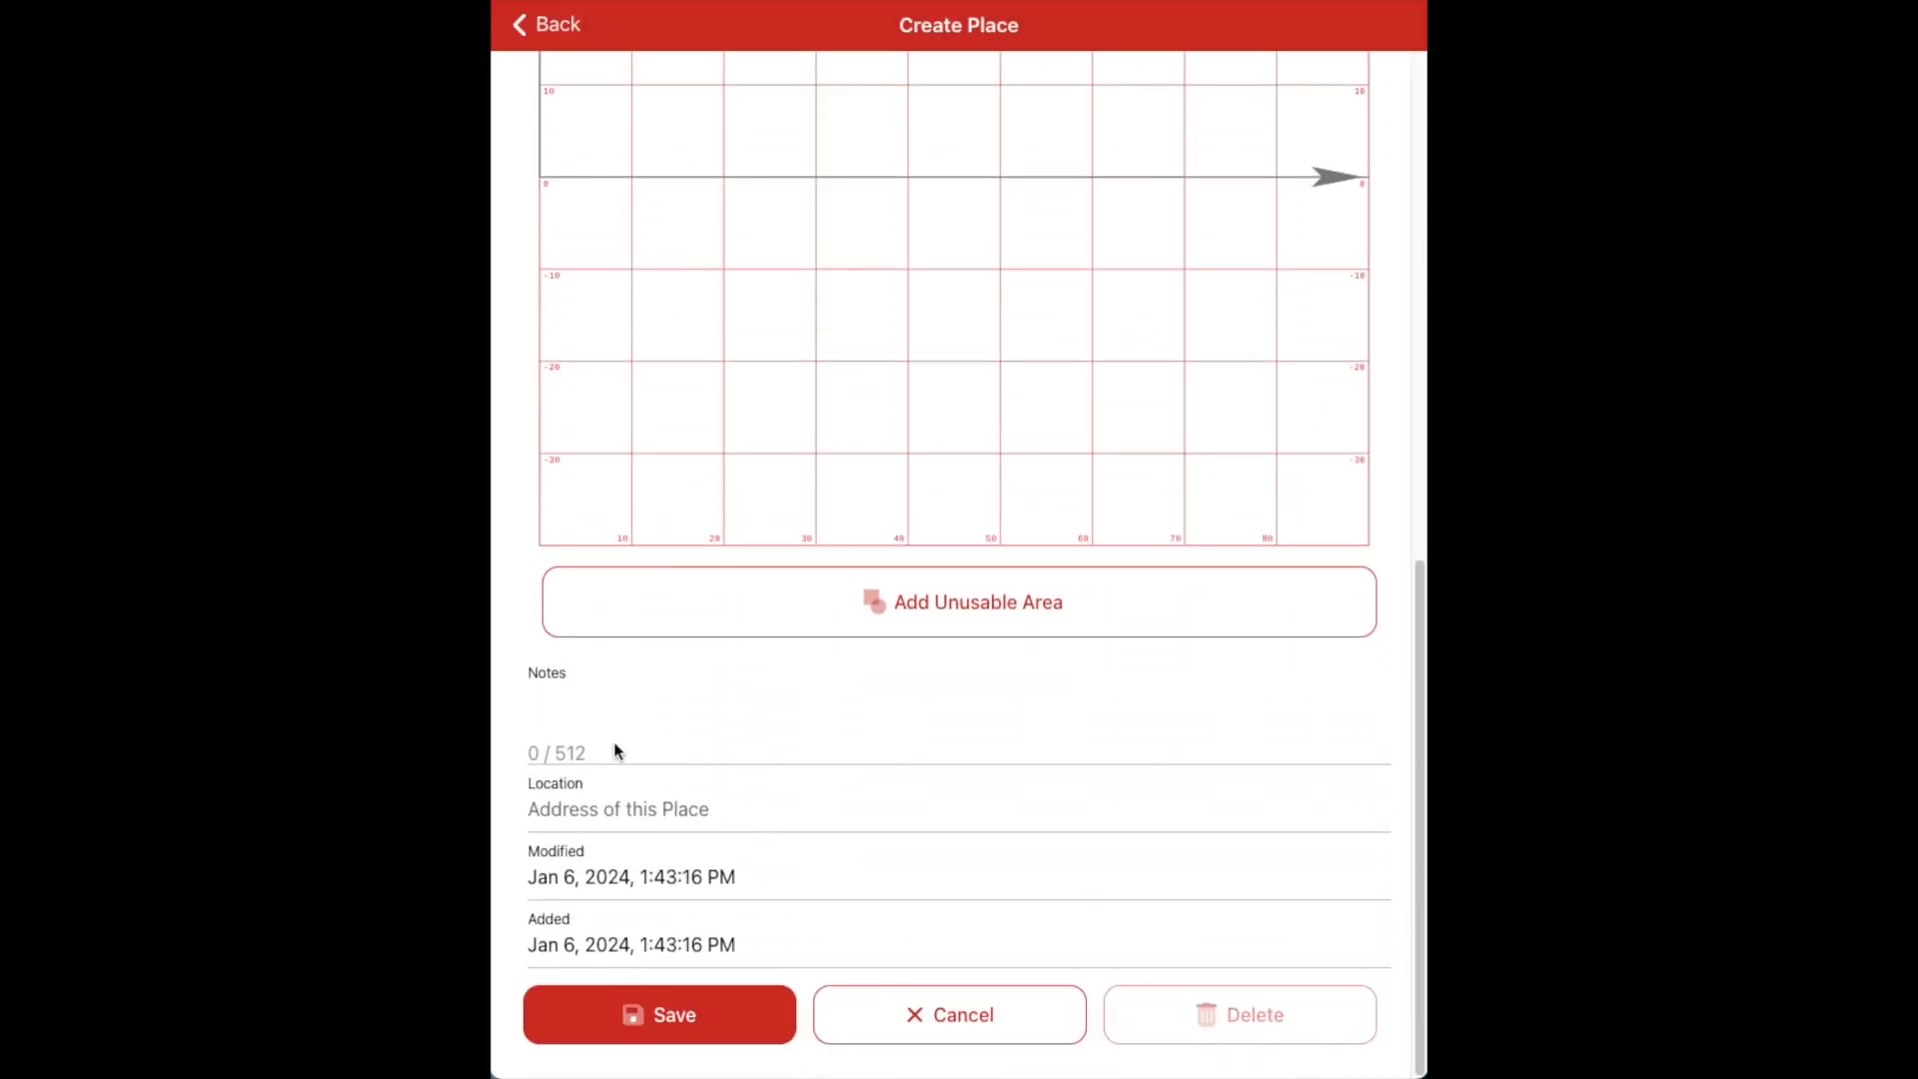
type("This is my backyard")
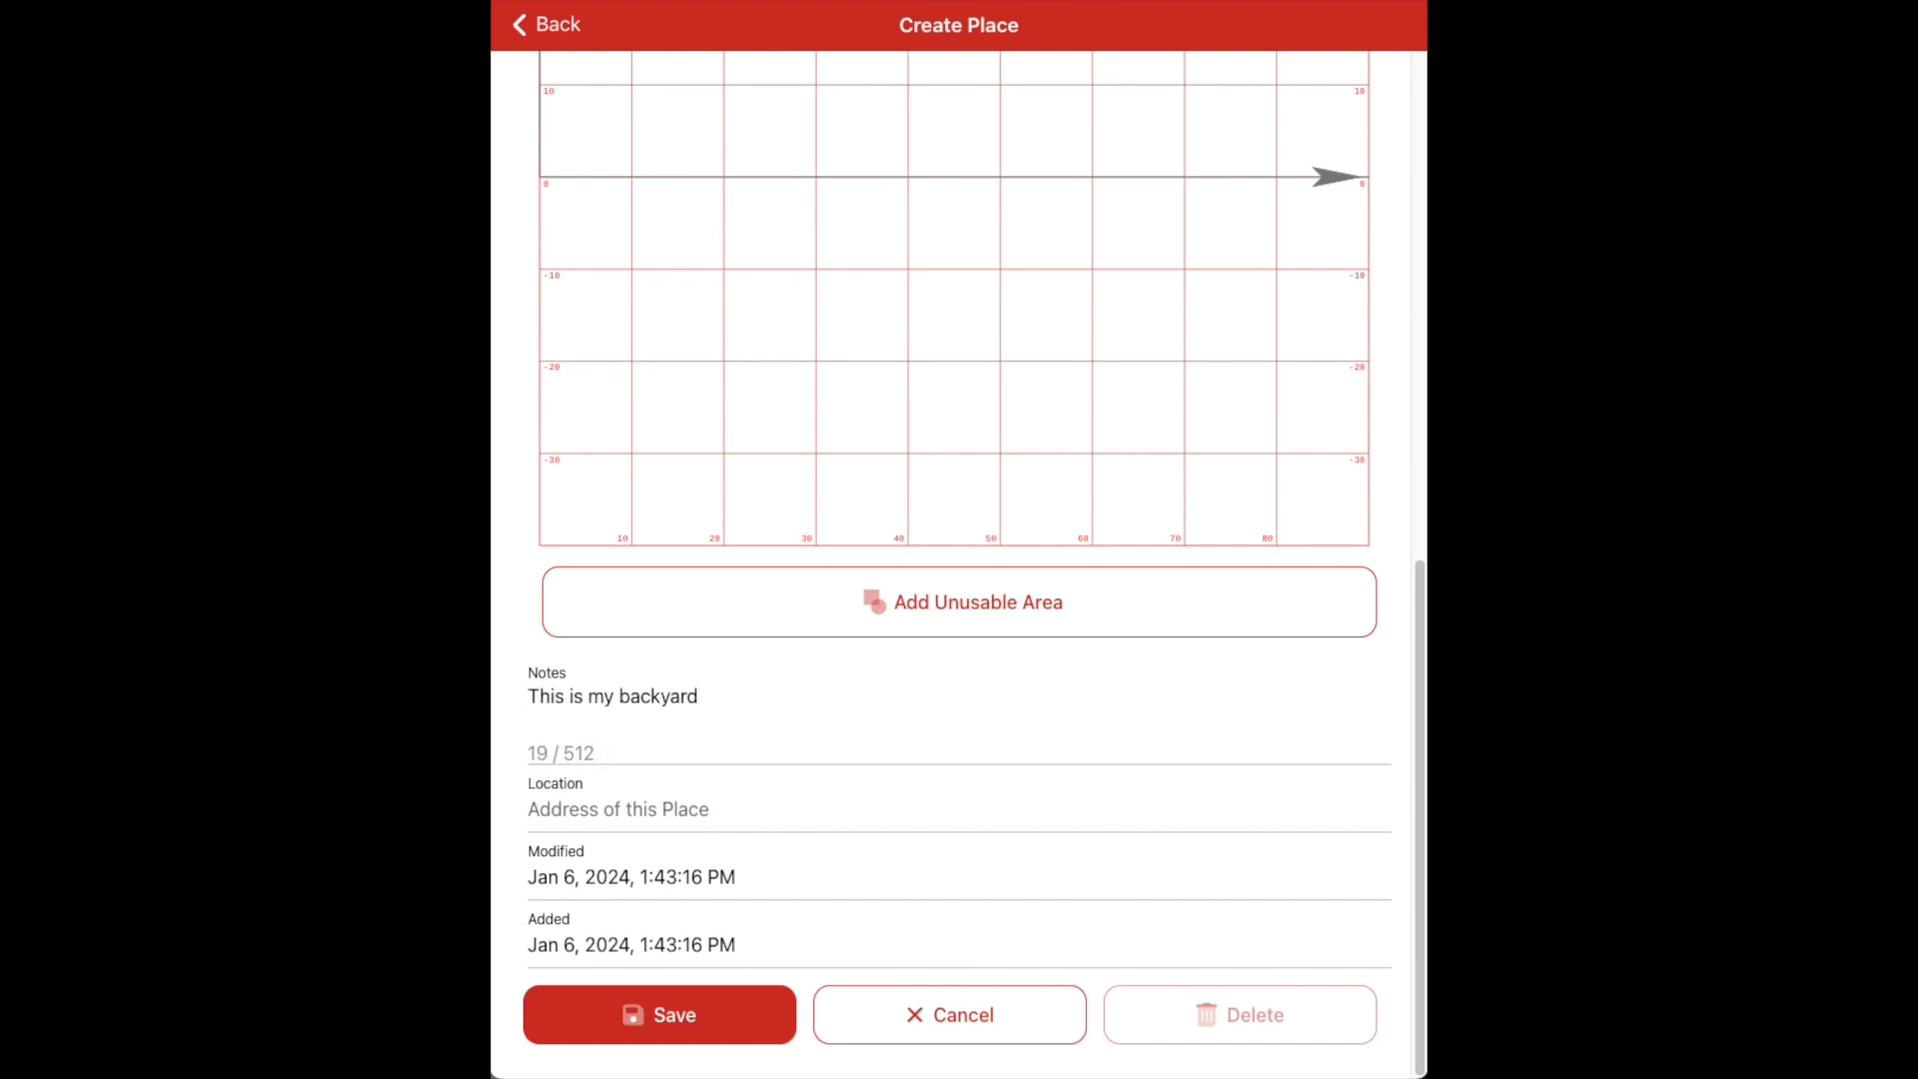
left_click(609, 1019)
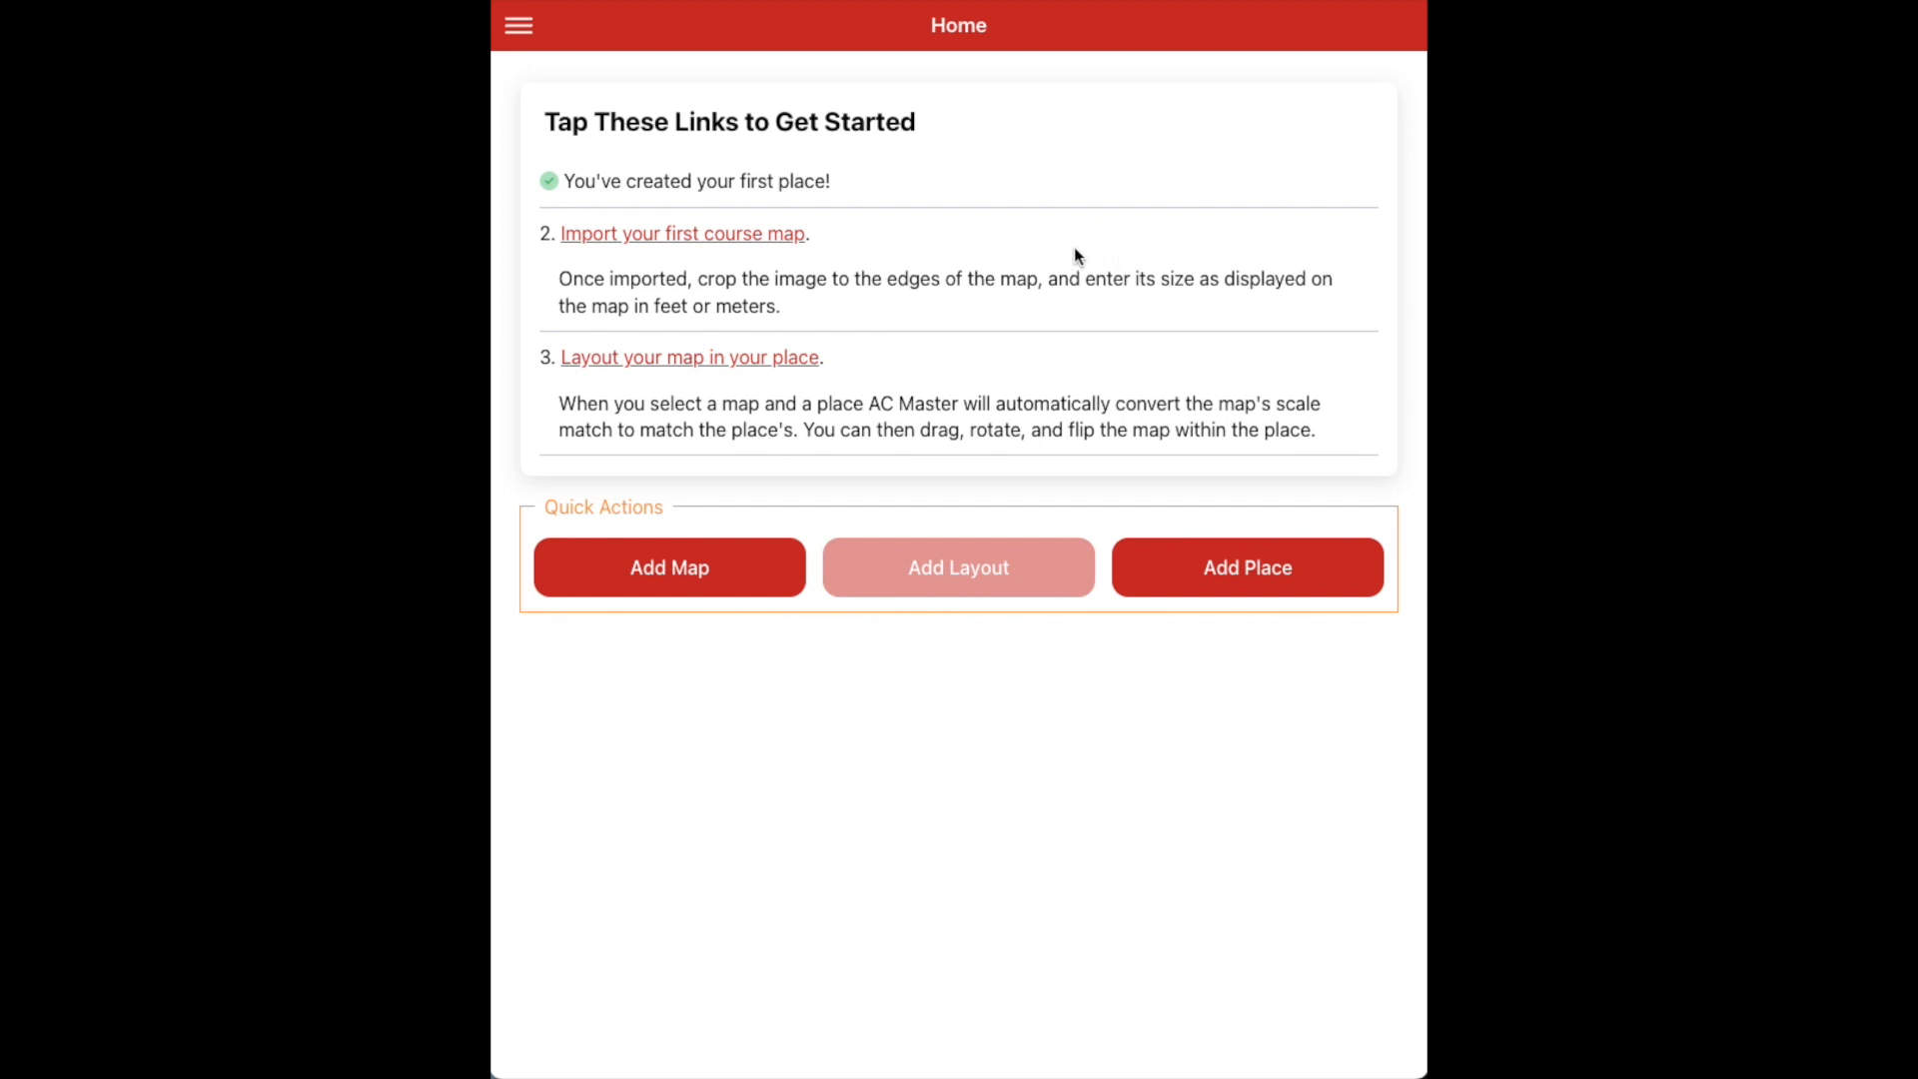
left_click(736, 236)
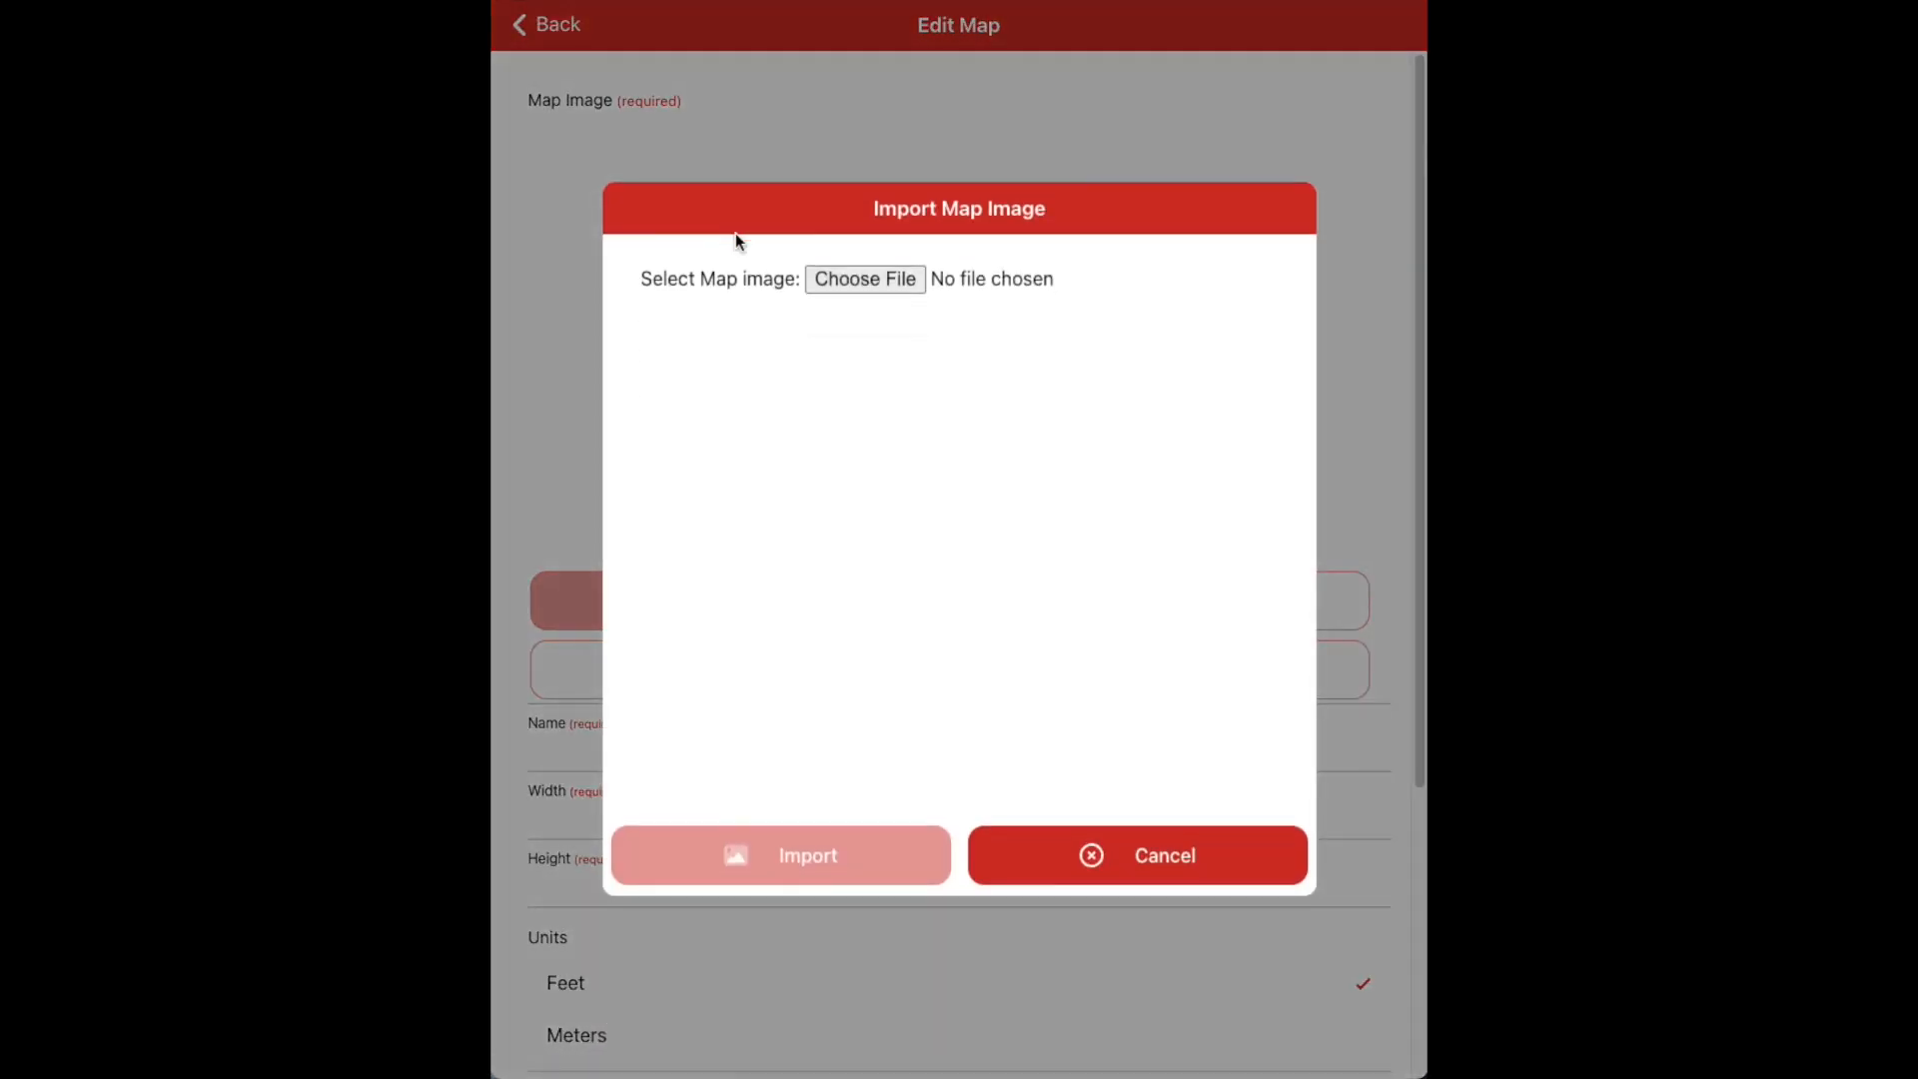
left_click(883, 283)
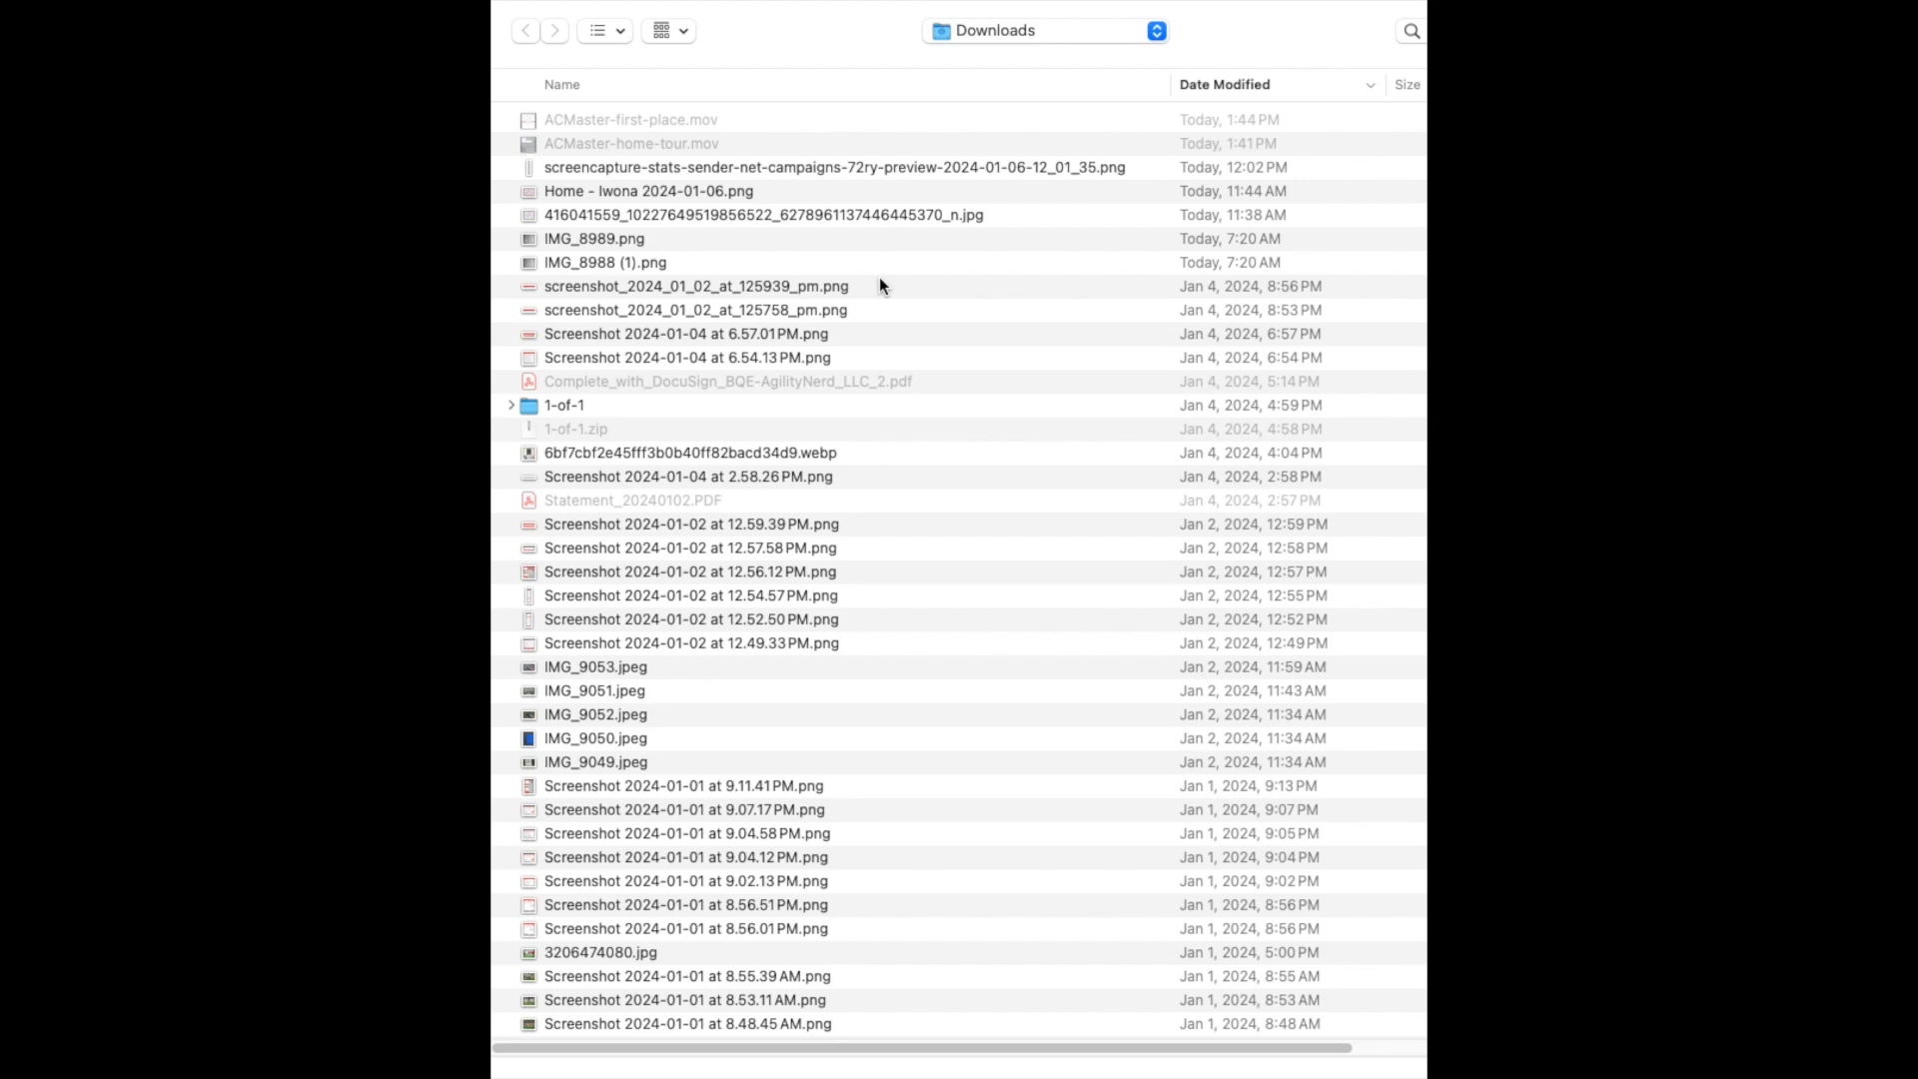
Choose the long-numbered course map JPG from the Downloads folder
double_click(868, 215)
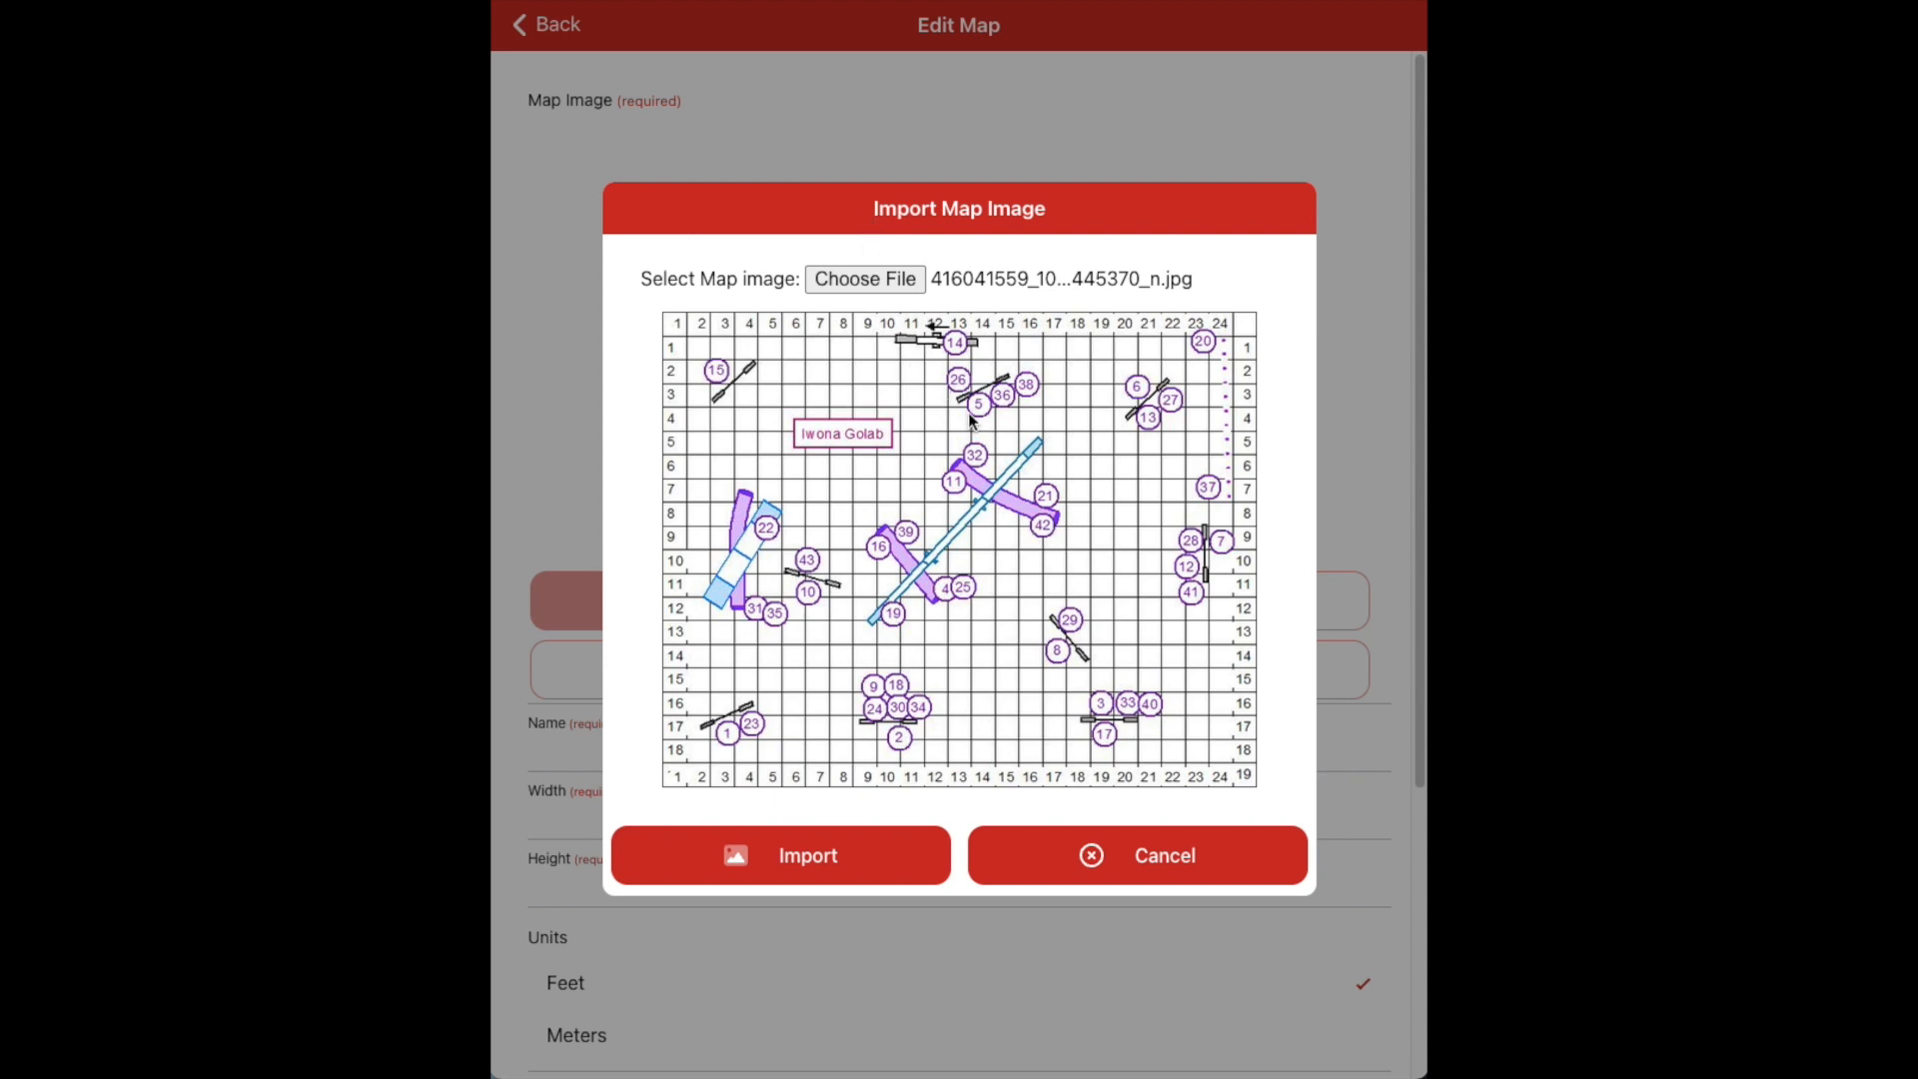
Import the map, dragging its bottom-left and top-left crop corners to the course borders
left_click(879, 855)
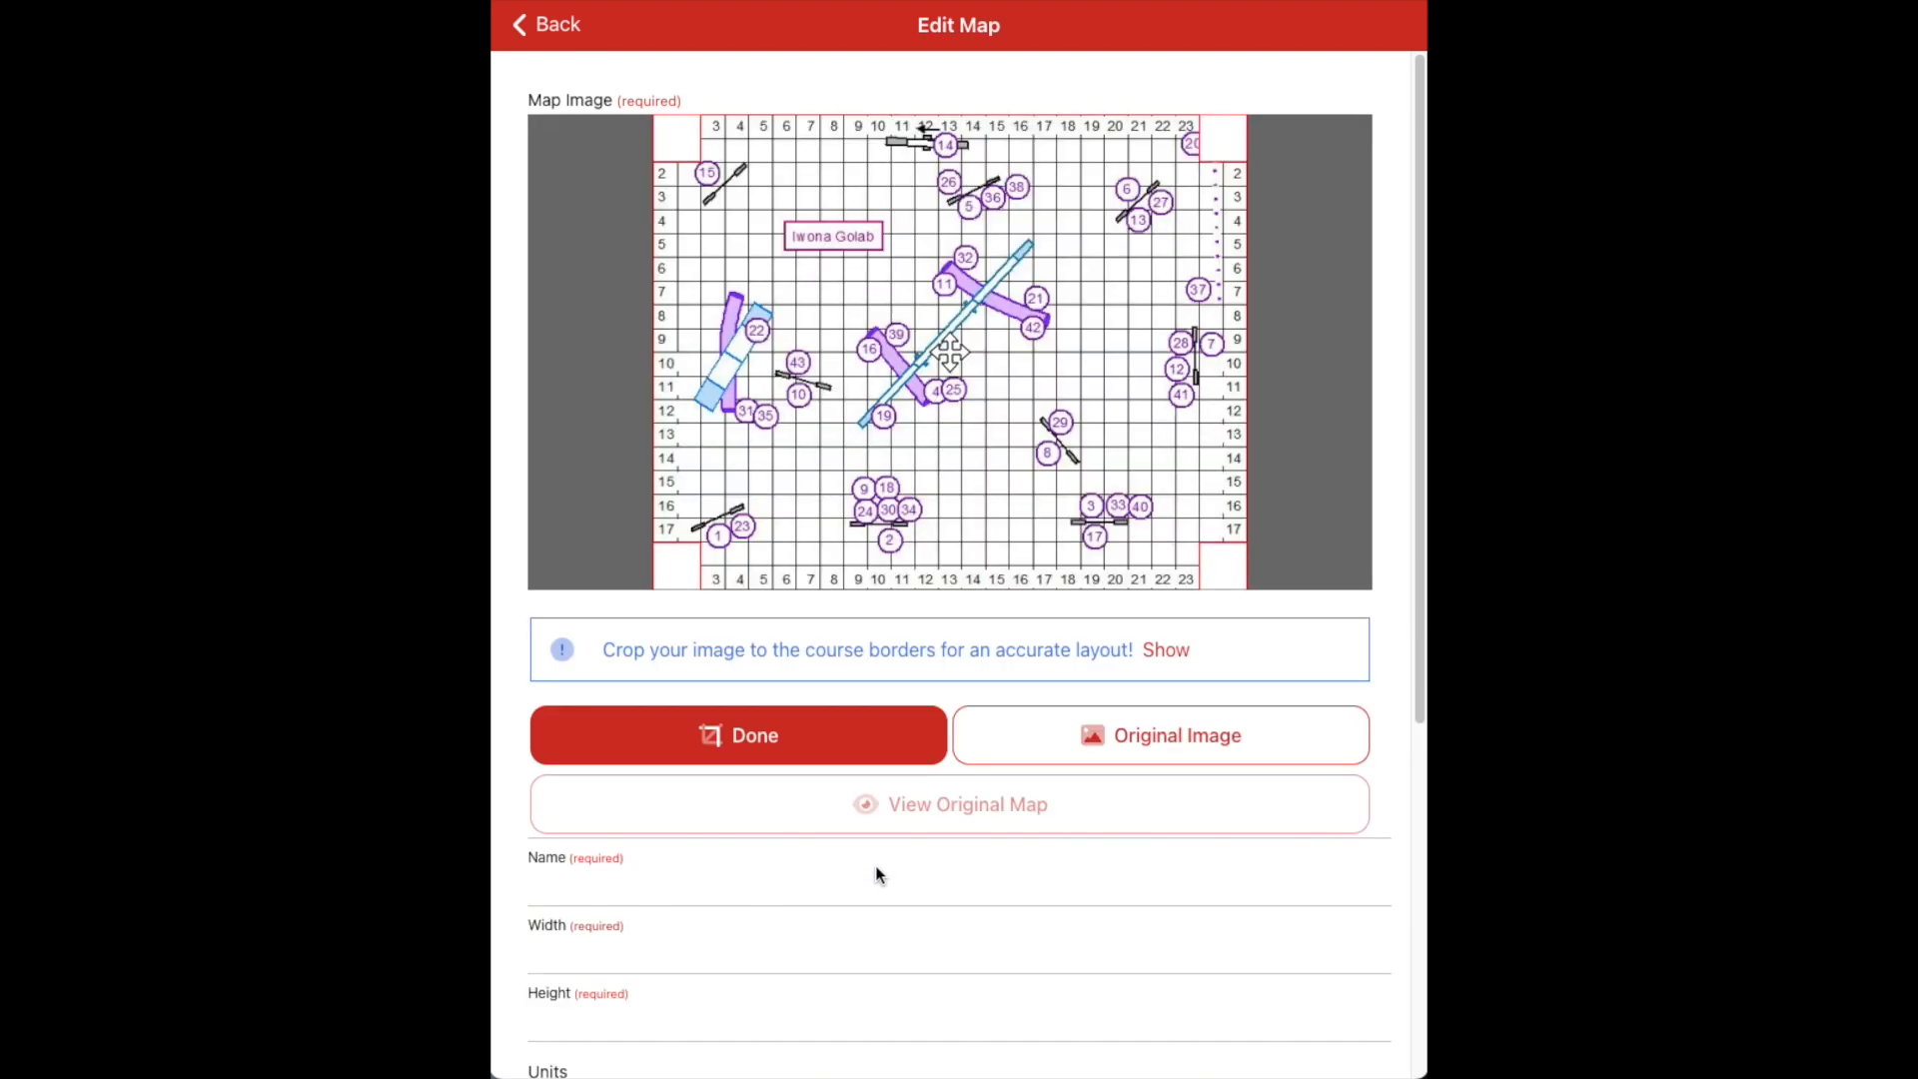
left_click(686, 553)
left_click_drag(685, 553, 643, 599)
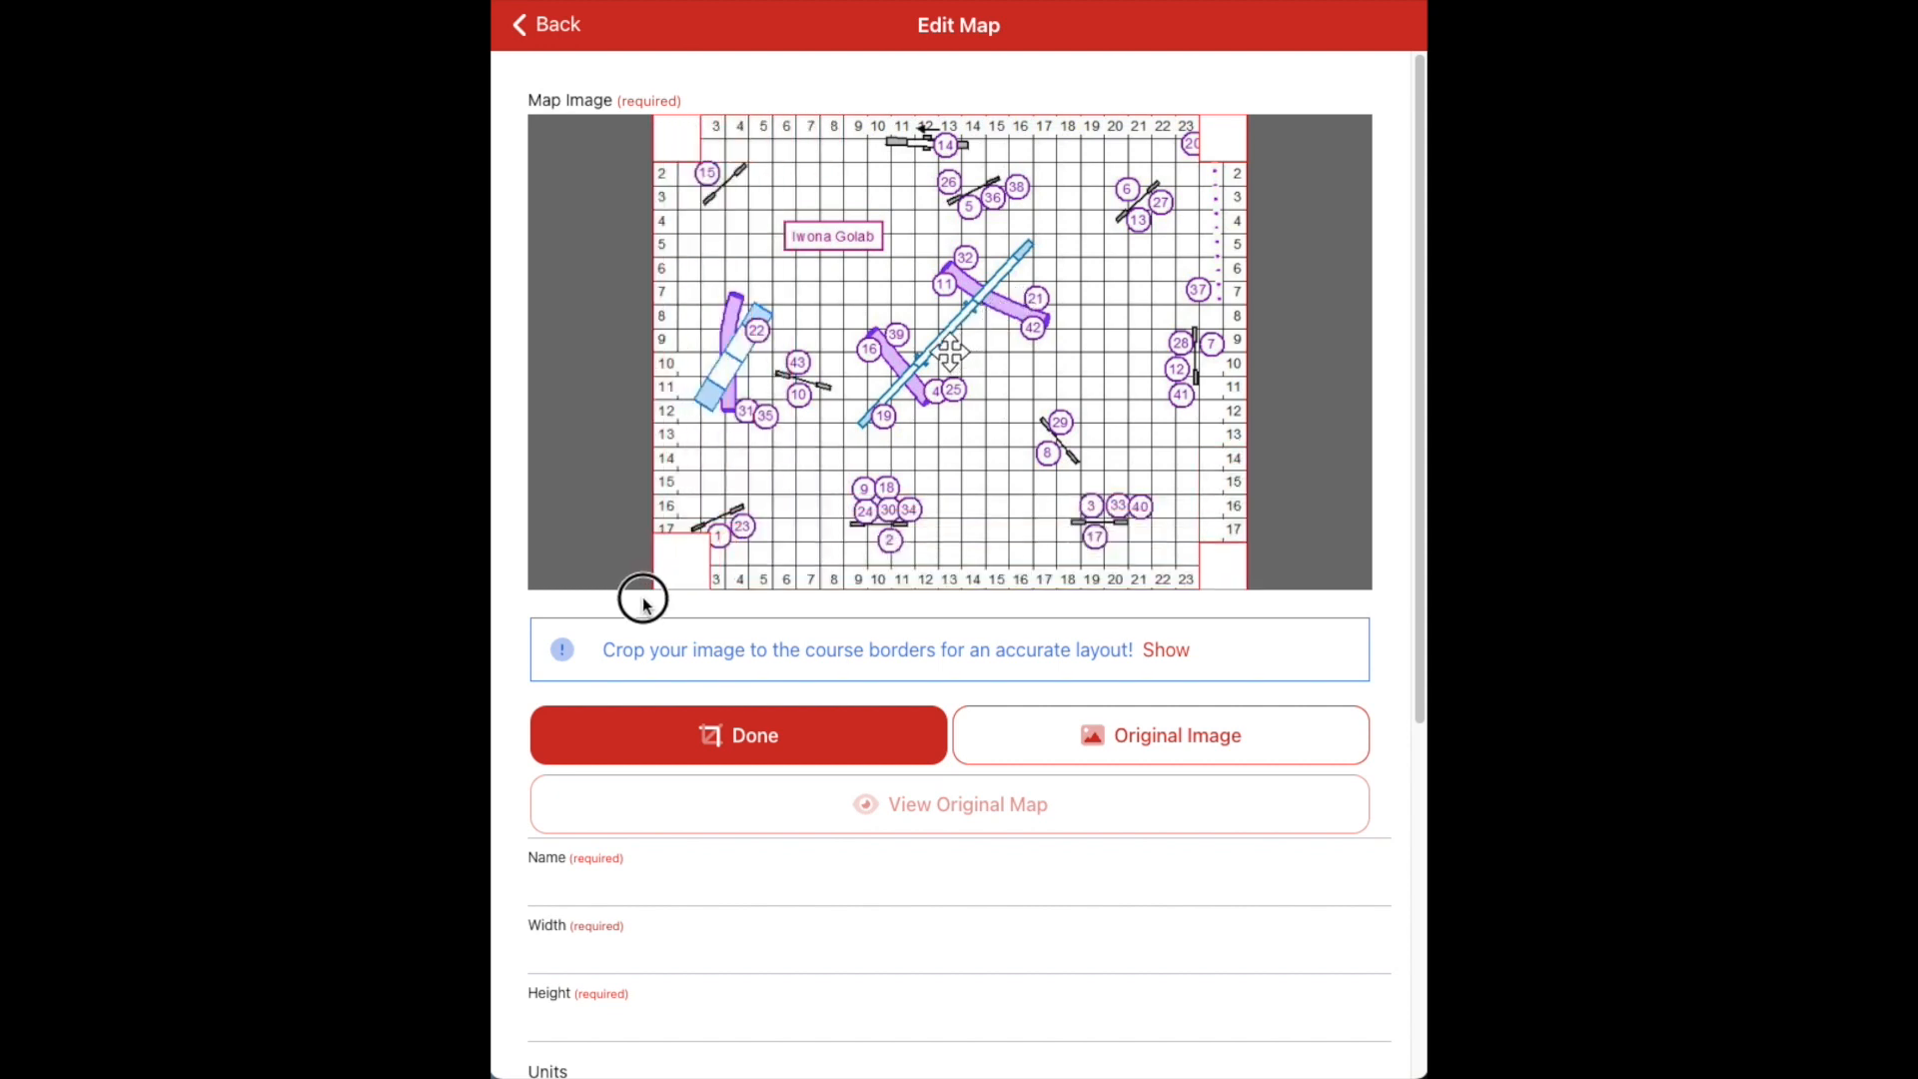
mouse_move(643, 599)
left_mouse_down()
mouse_move(639, 548)
mouse_move(638, 597)
left_mouse_up()
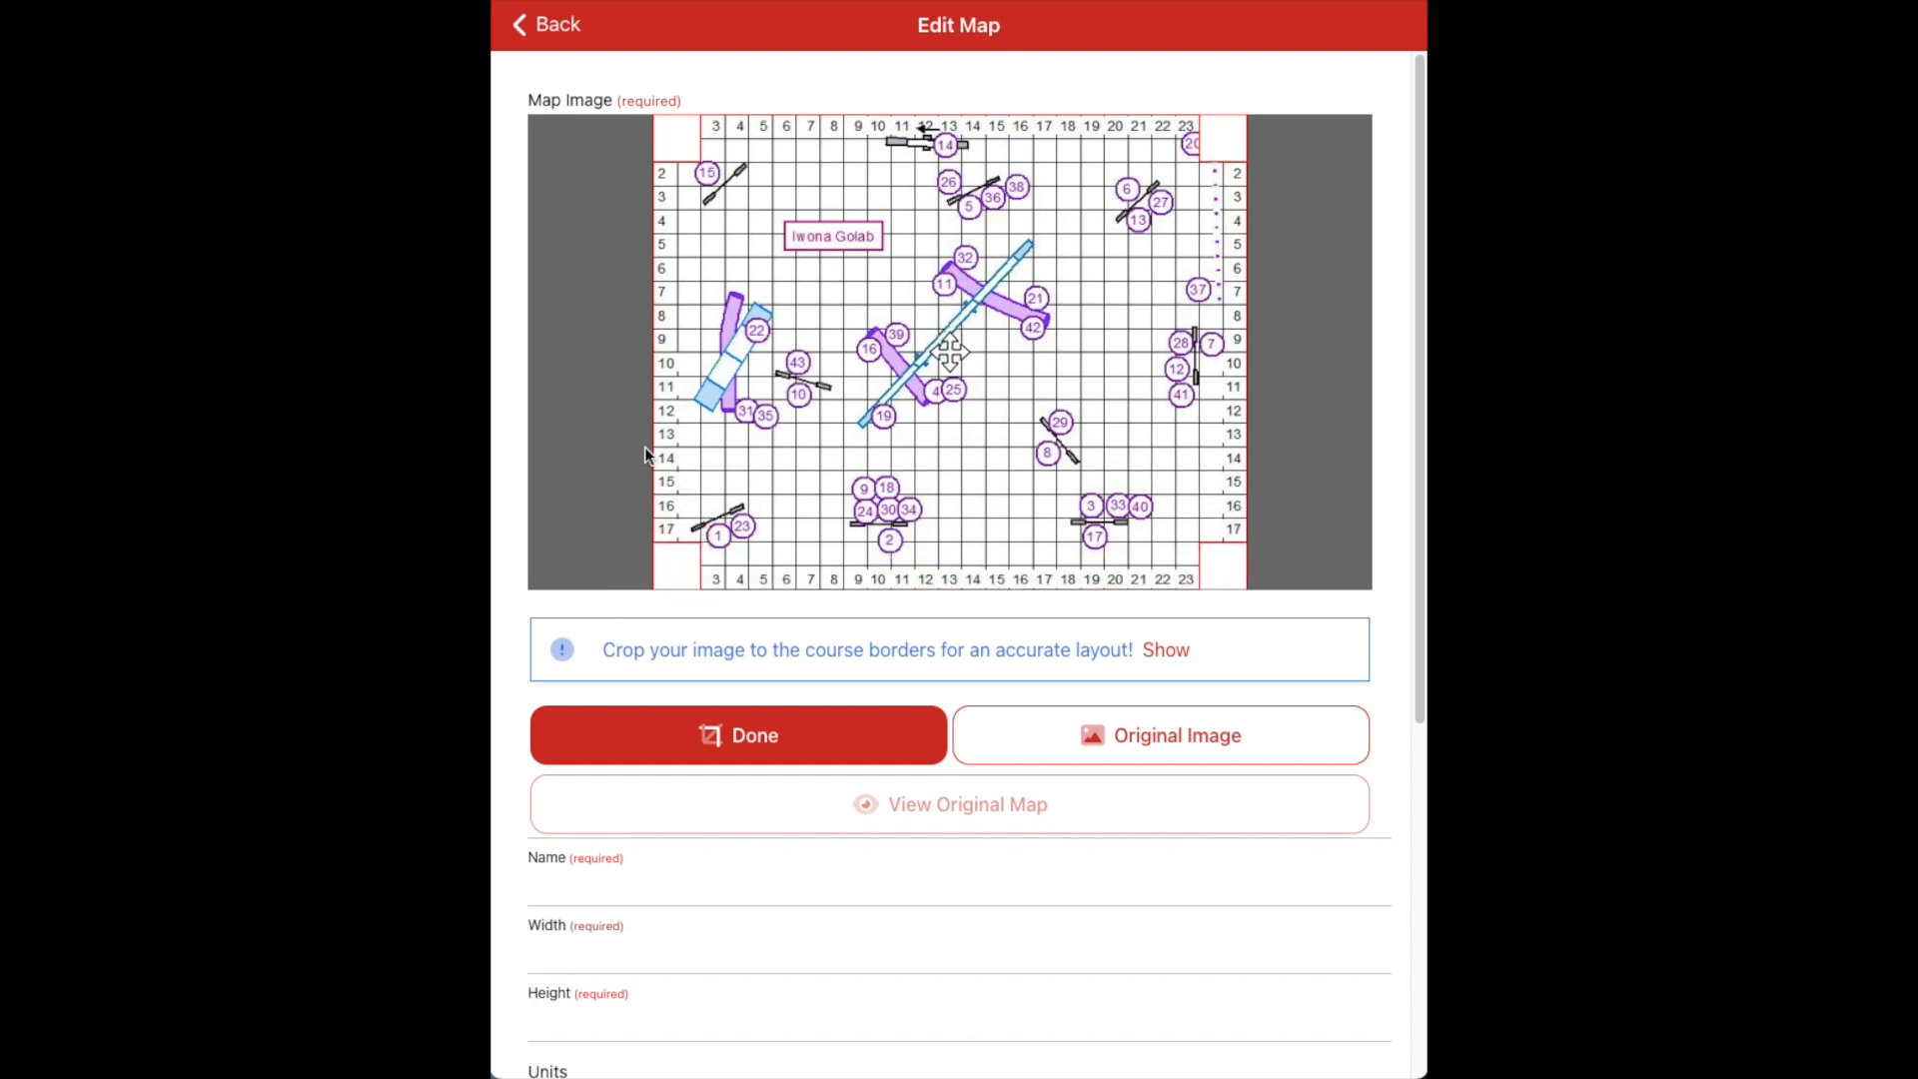
mouse_move(663, 133)
left_mouse_down()
mouse_move(664, 158)
mouse_move(638, 103)
left_mouse_up()
left_click(820, 740)
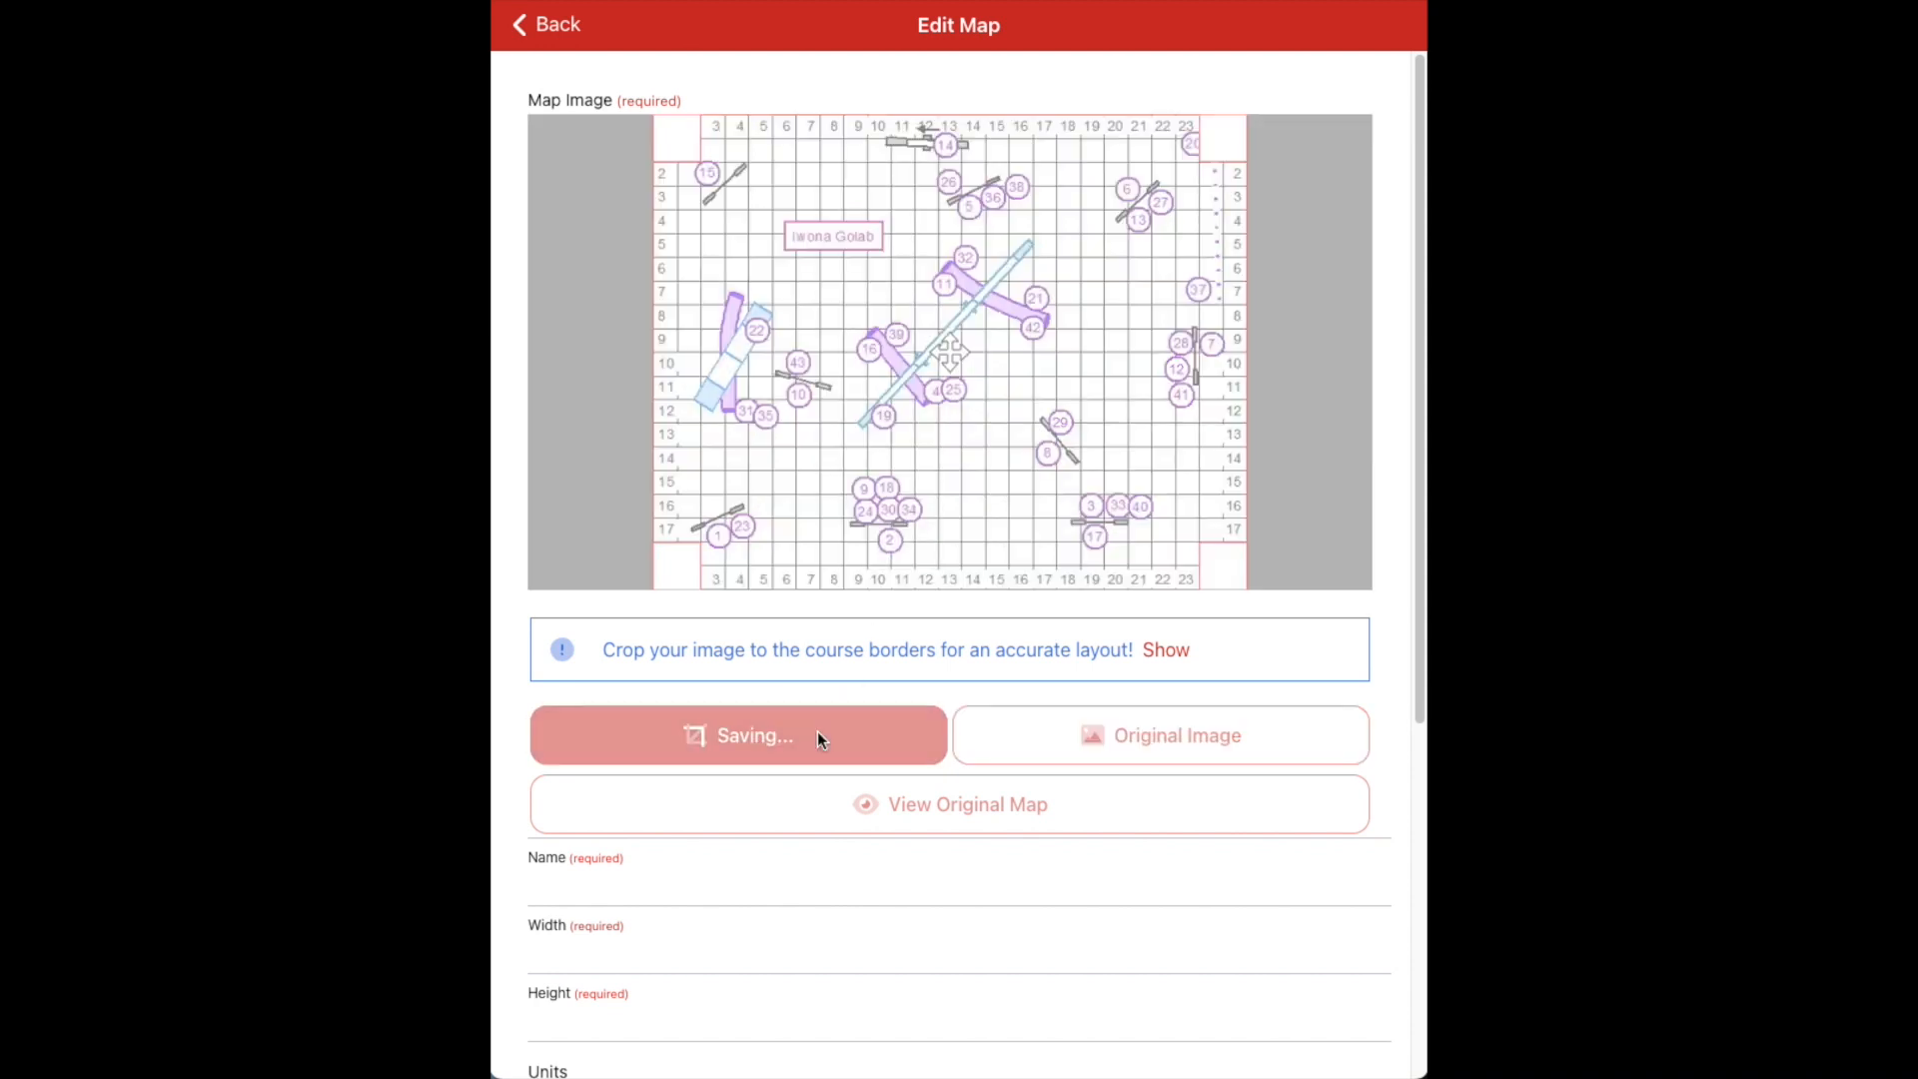
scroll(774, 934, "down", 1)
scroll(780, 939, "down", 5)
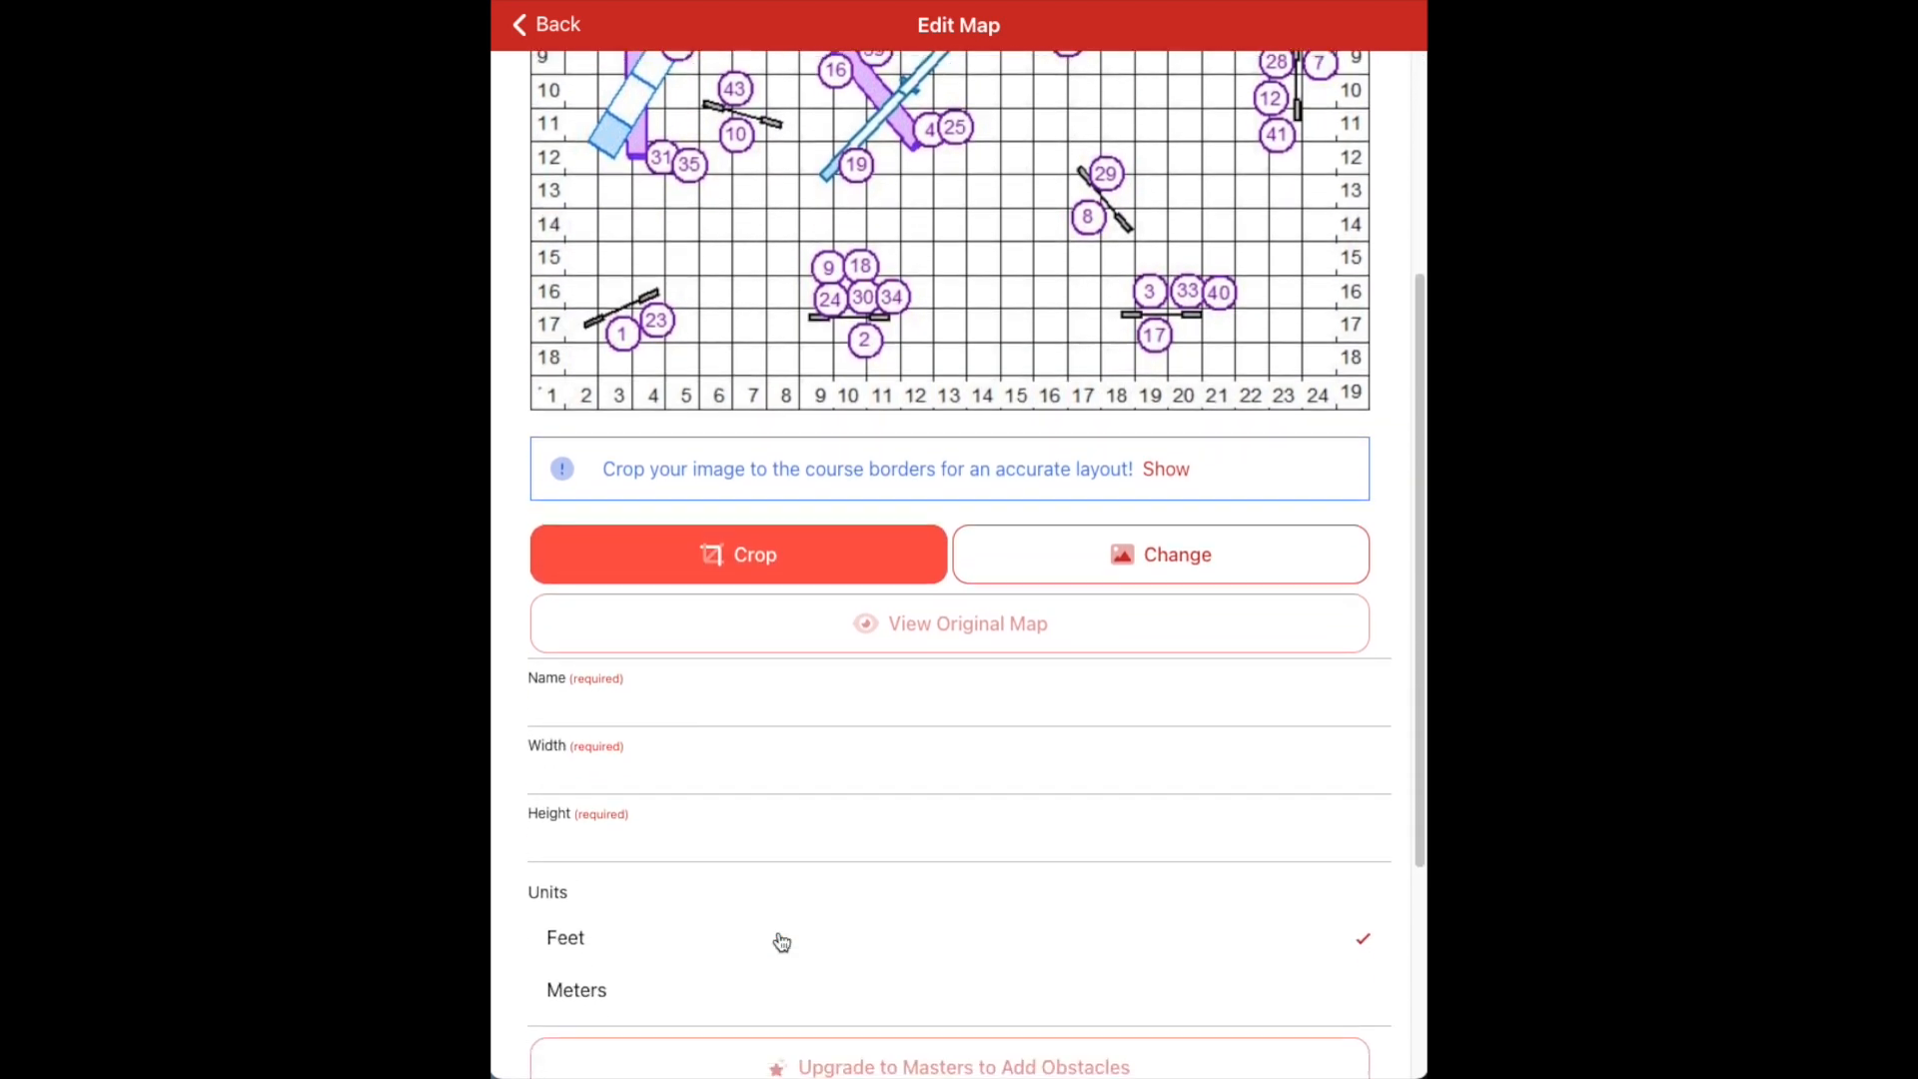
Name the map with the person's name followed by 'Jan 2024'
left_click(602, 650)
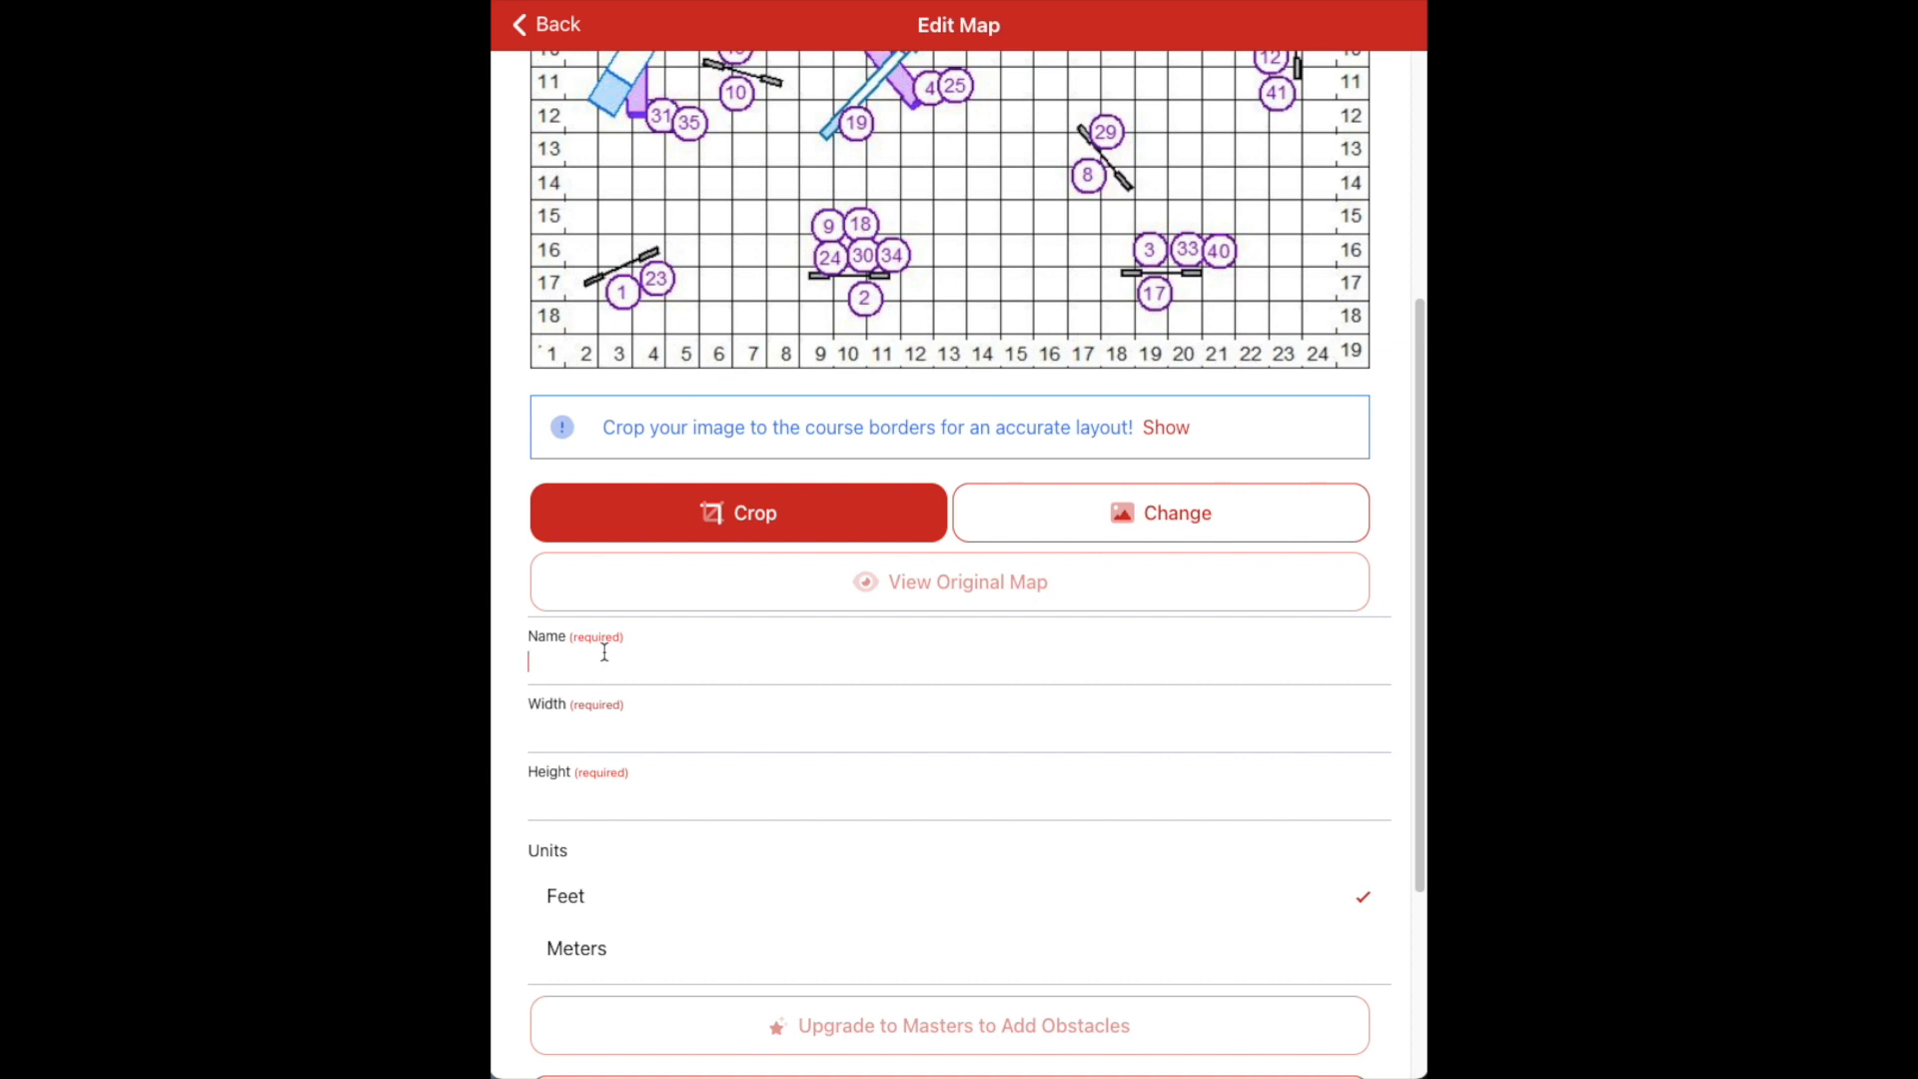
scroll(844, 388, "up", 2)
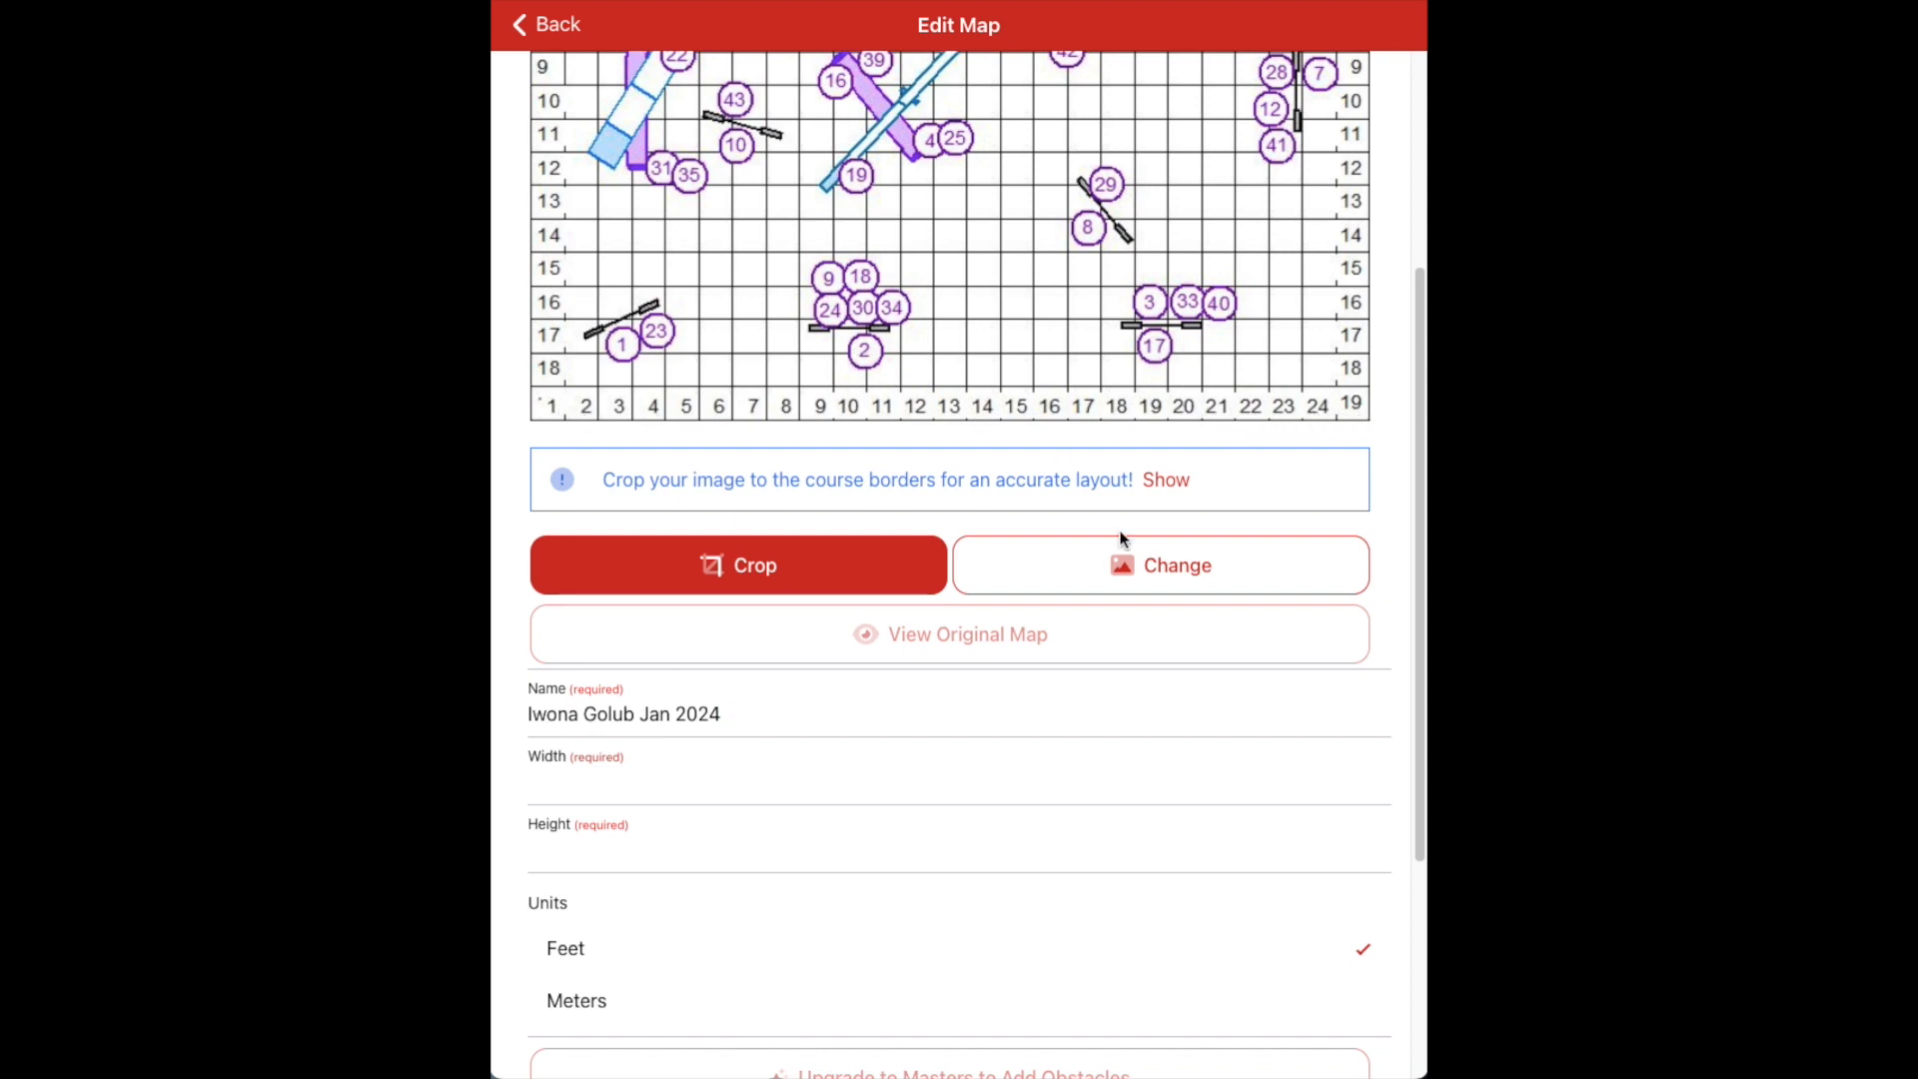
Enter the map's width 25 and height 20, and switch its units to meters
left_click(666, 781)
type("25")
scroll(959, 559, "up", 5)
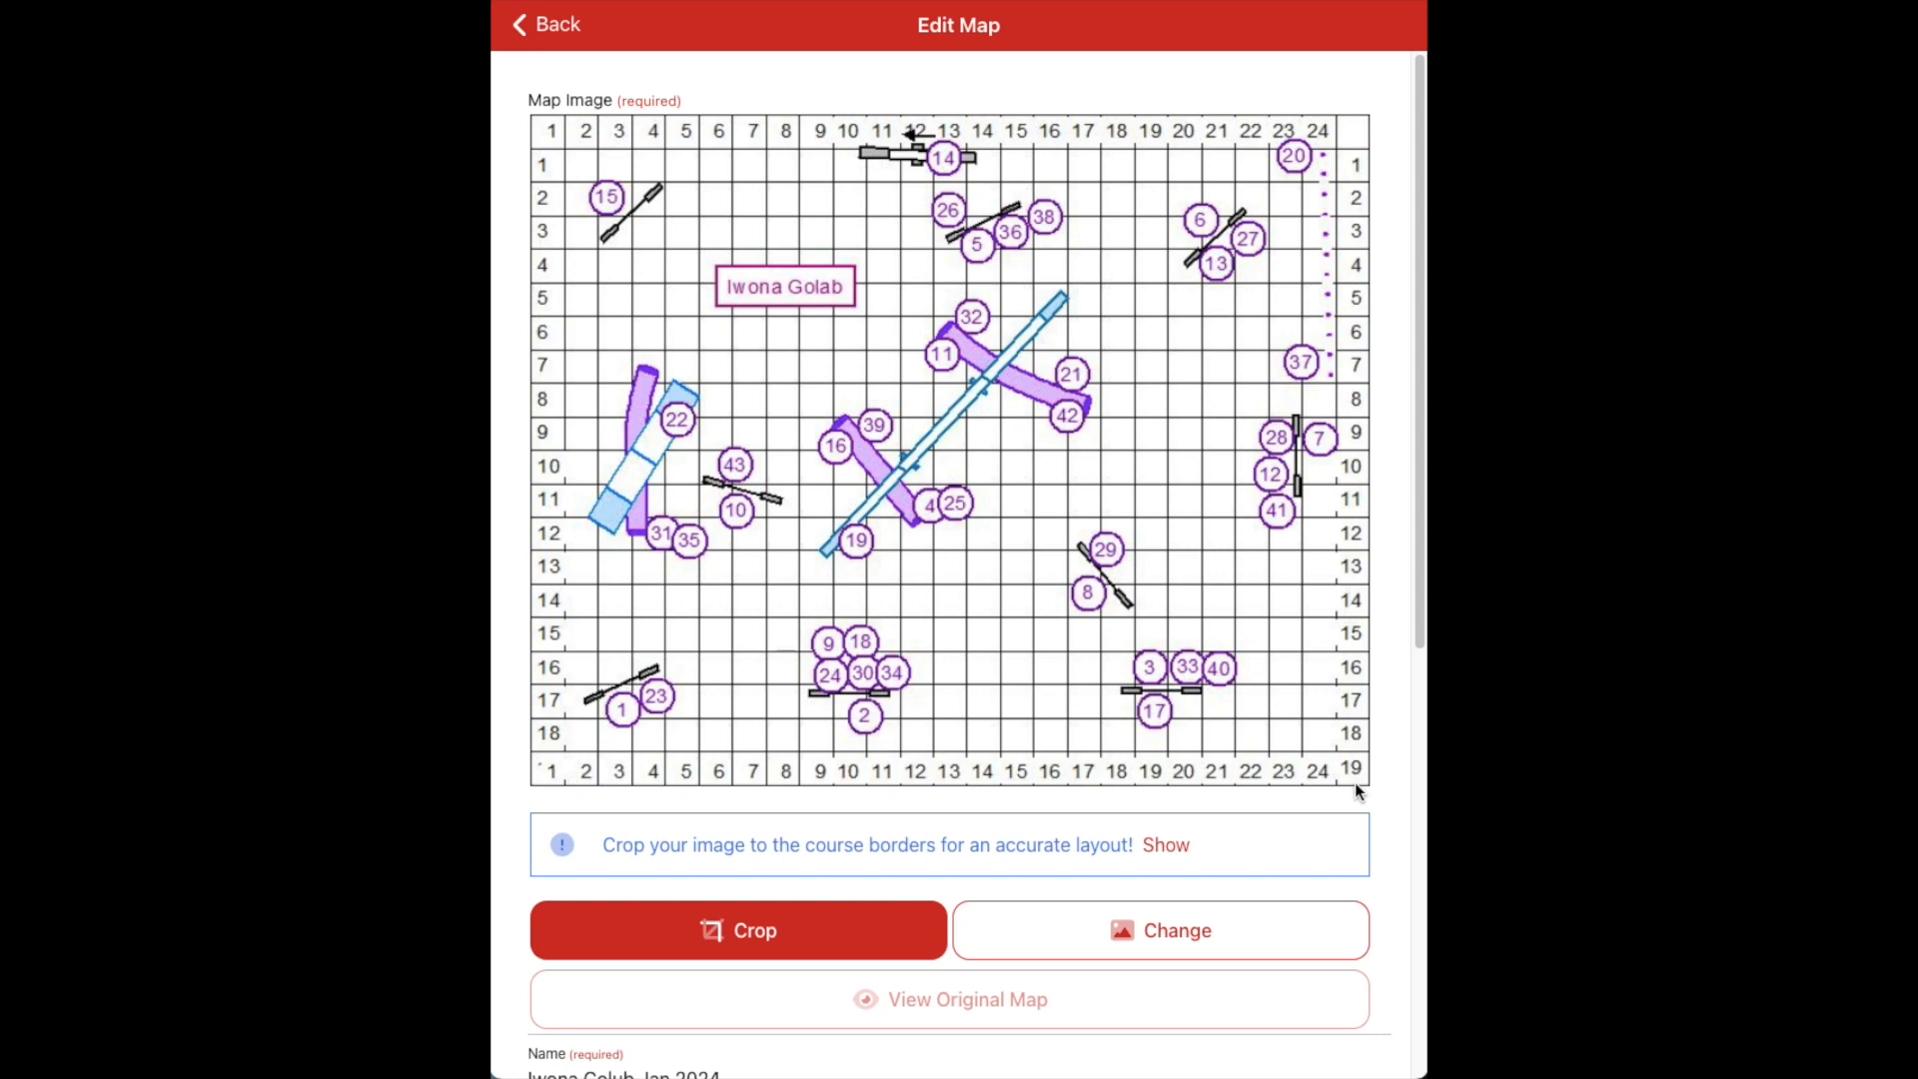
scroll(1355, 783, "down", 5)
left_click(754, 797)
type("2")
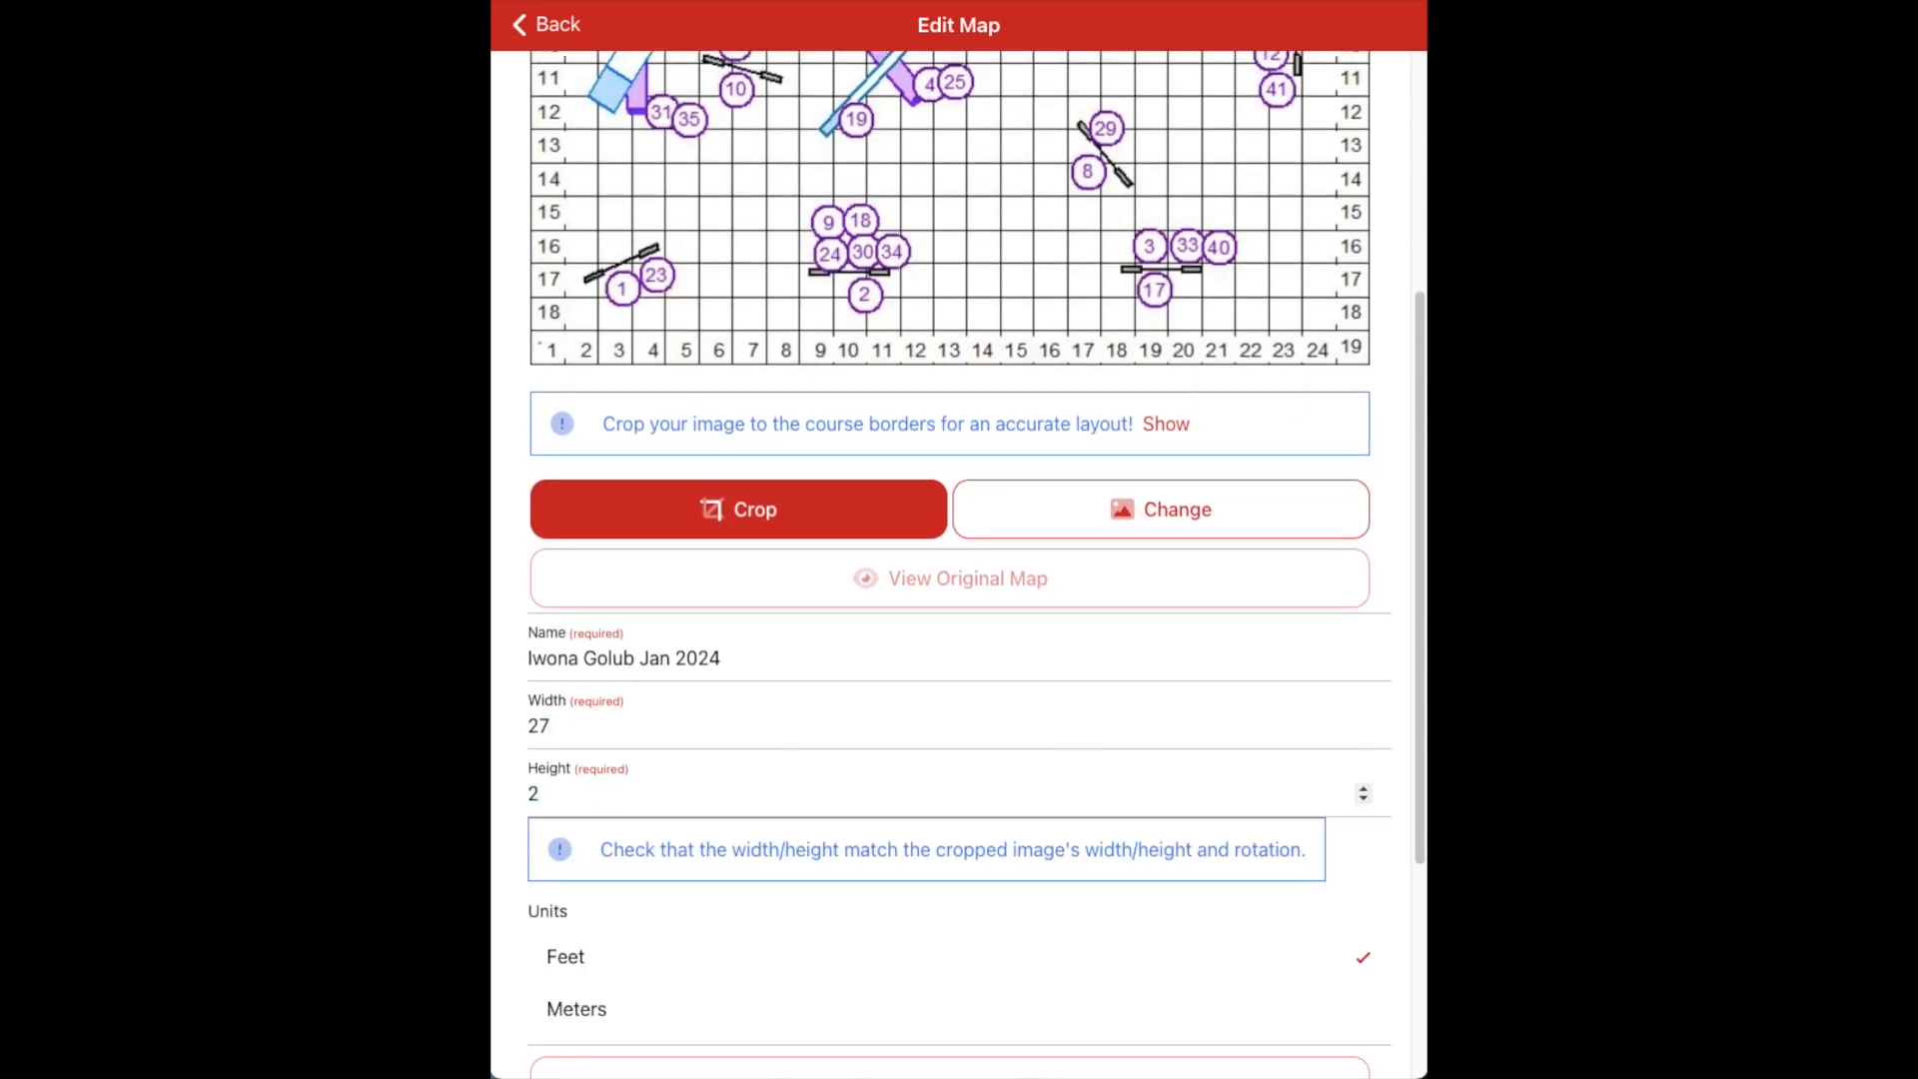
type("0")
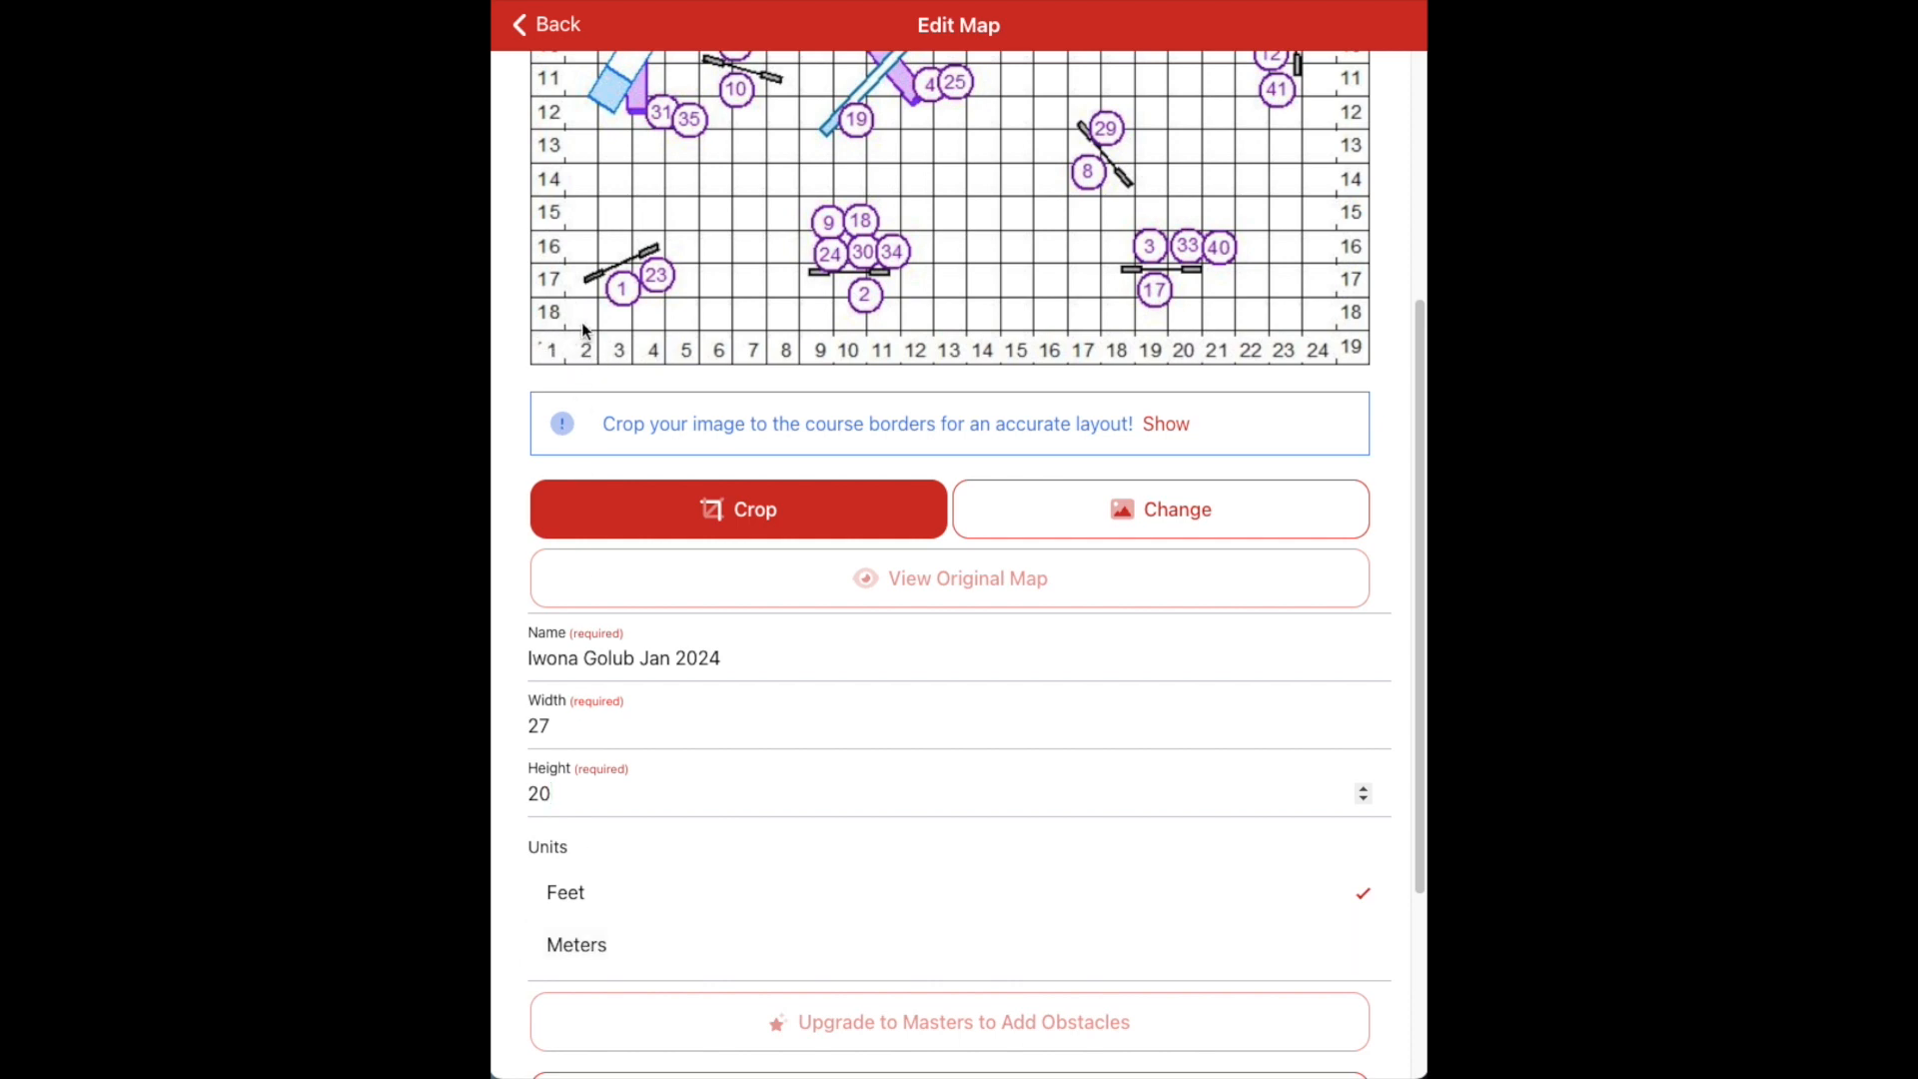
left_click(634, 948)
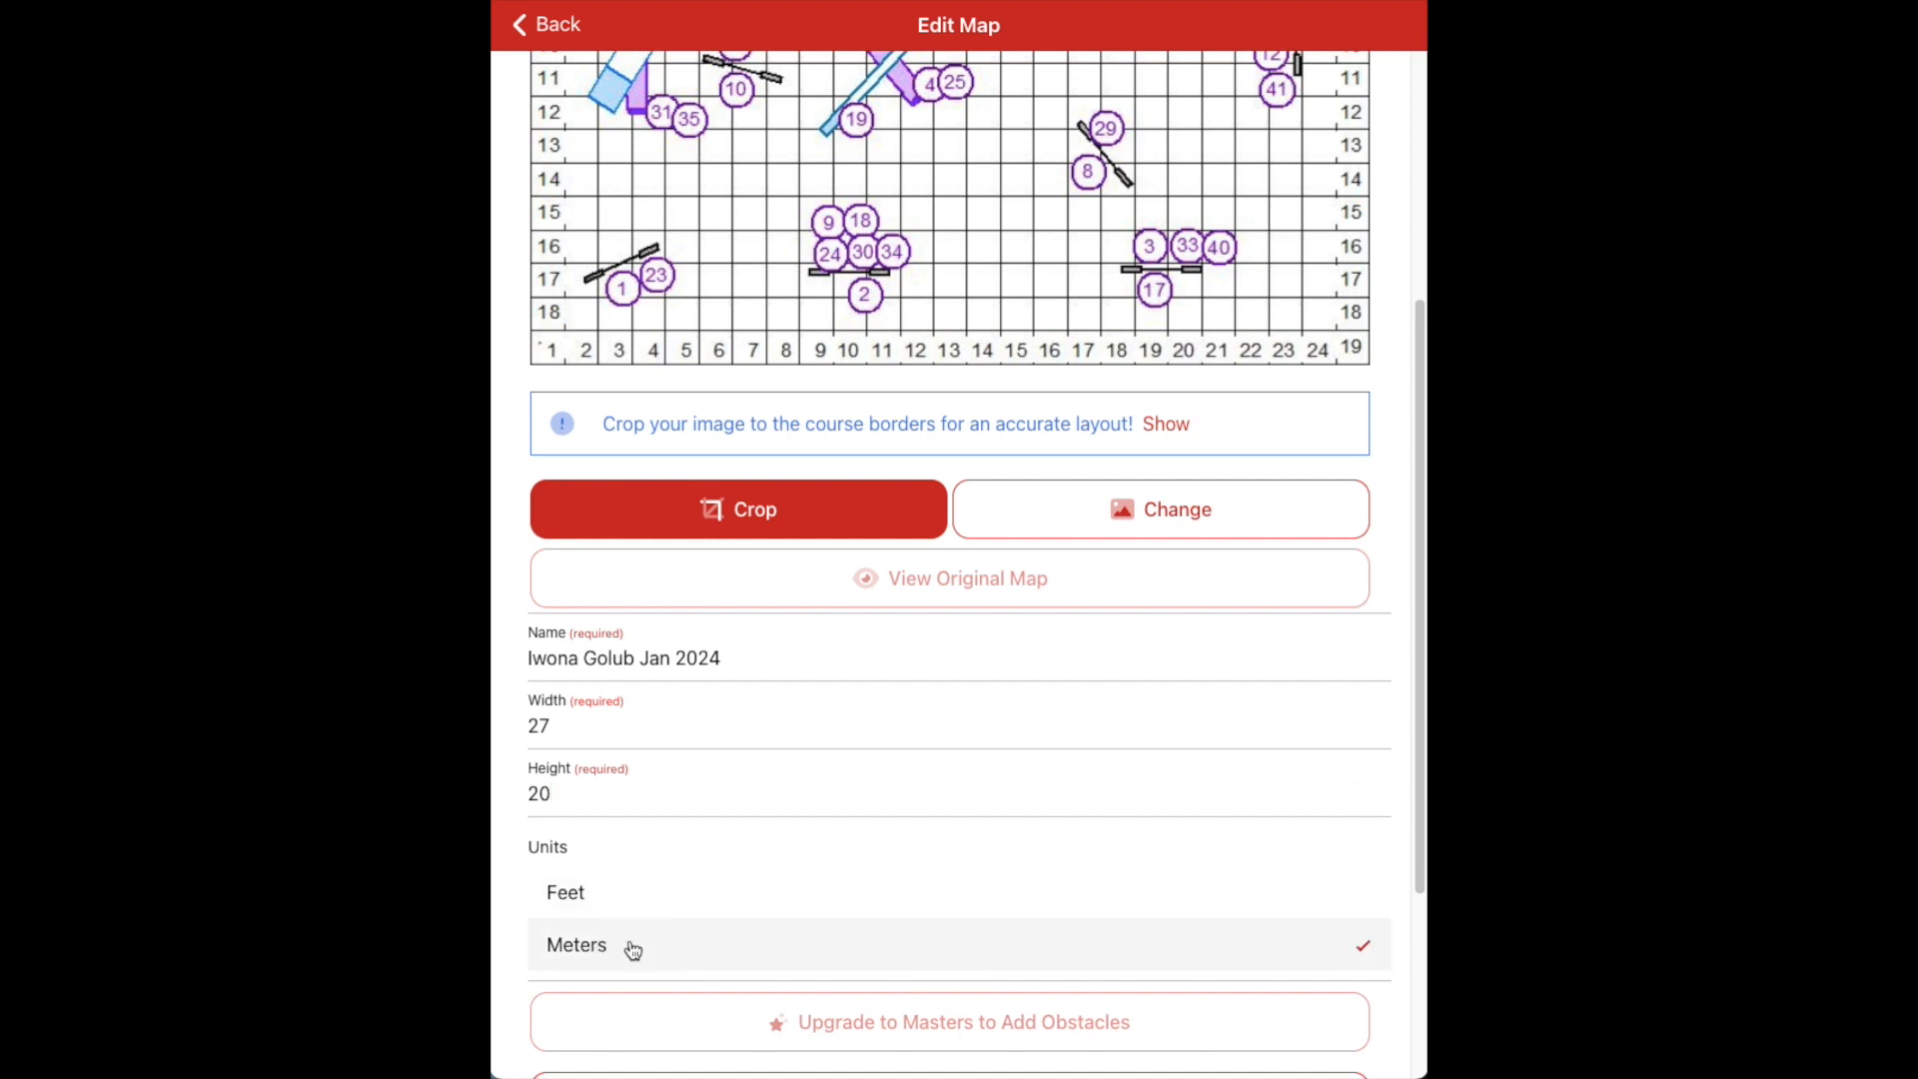
scroll(633, 947, "down", 3)
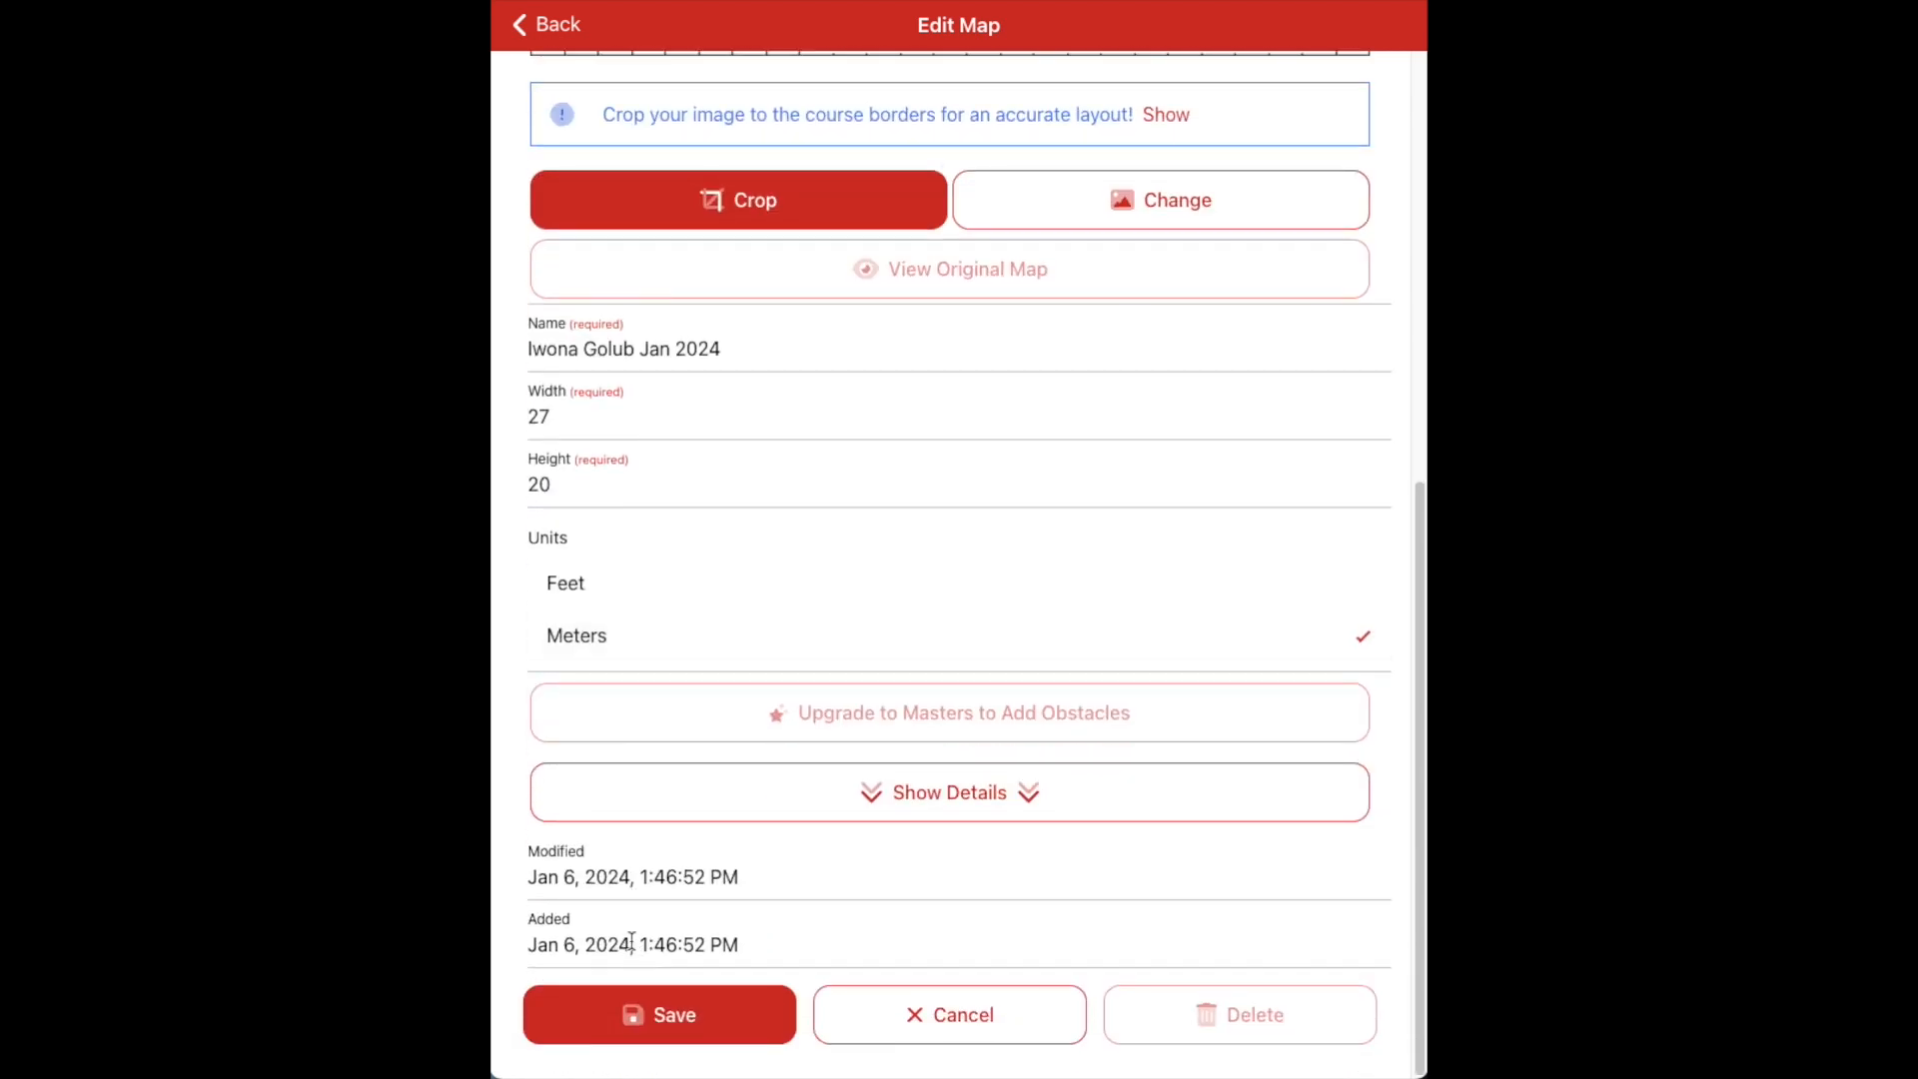
Review the map's extra details, save its settings, and decline laying it out now
left_click(821, 784)
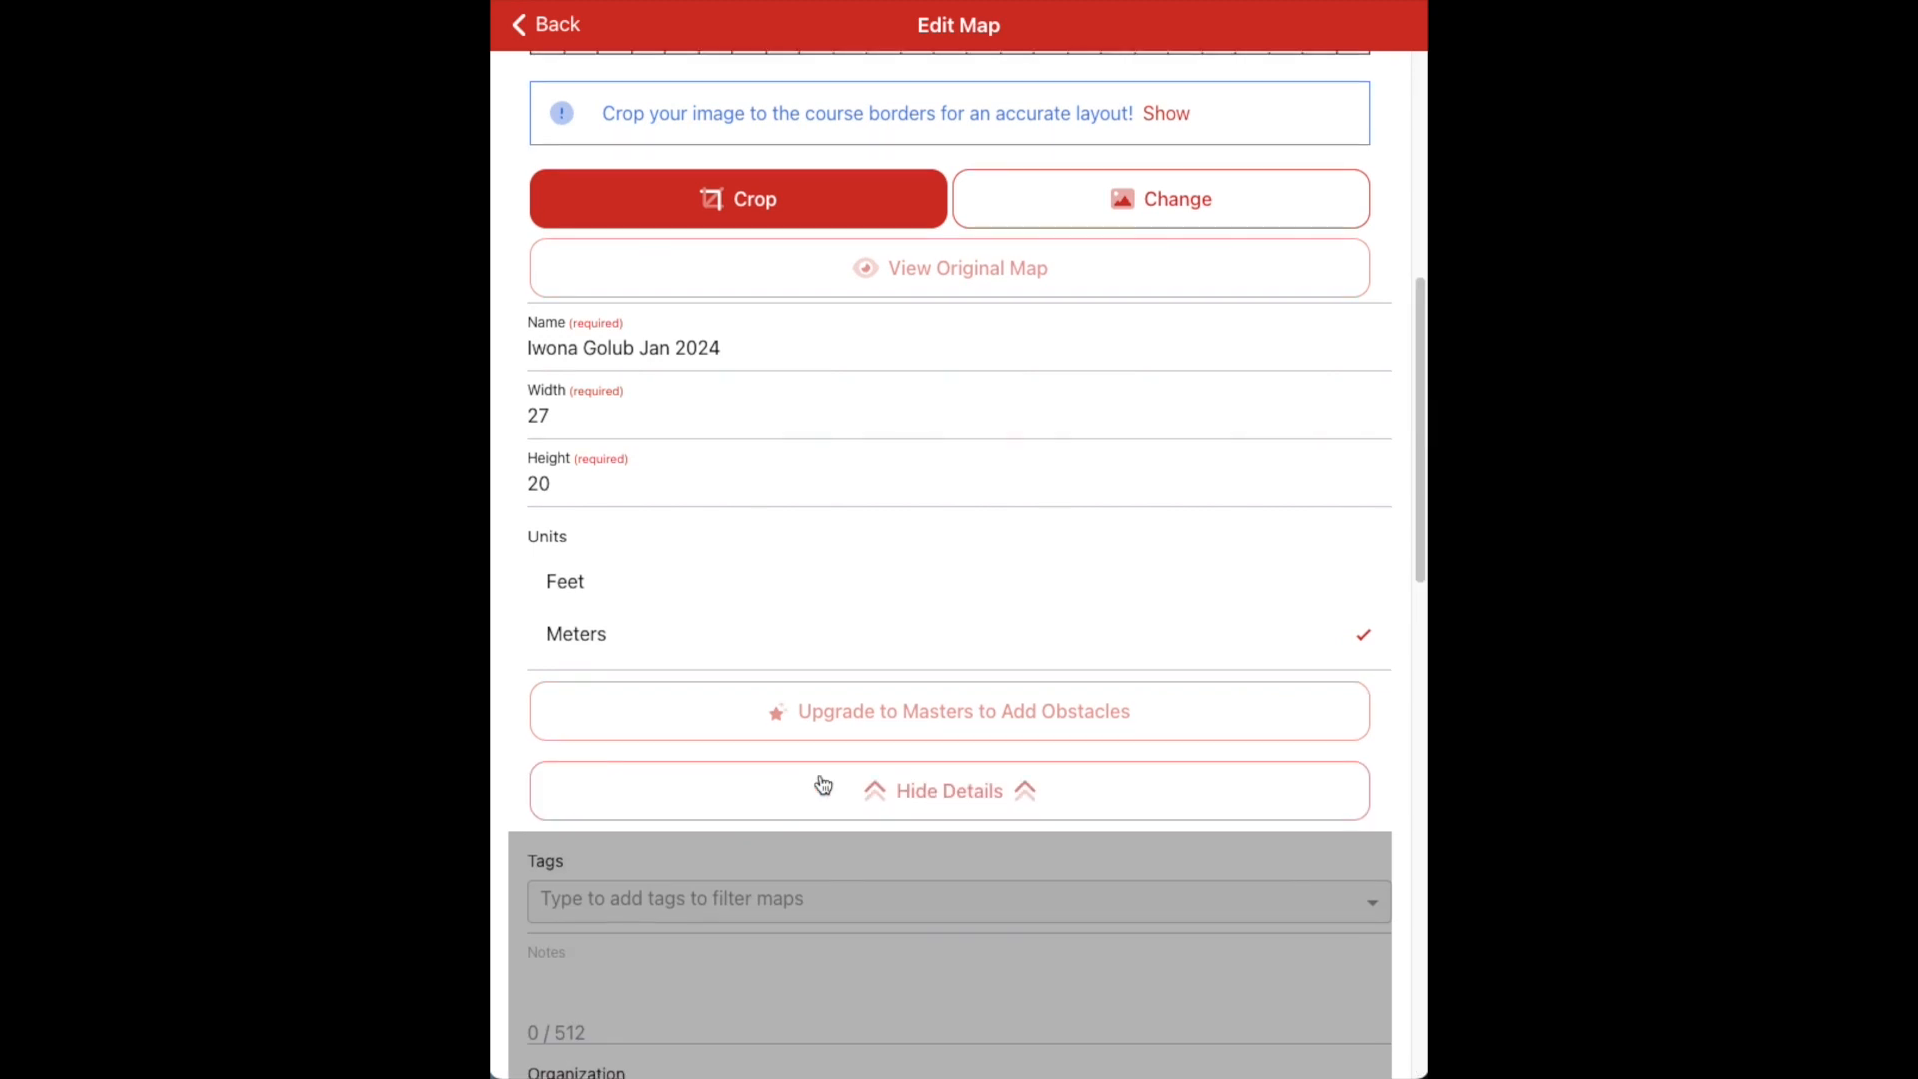
scroll(821, 784, "down", 10)
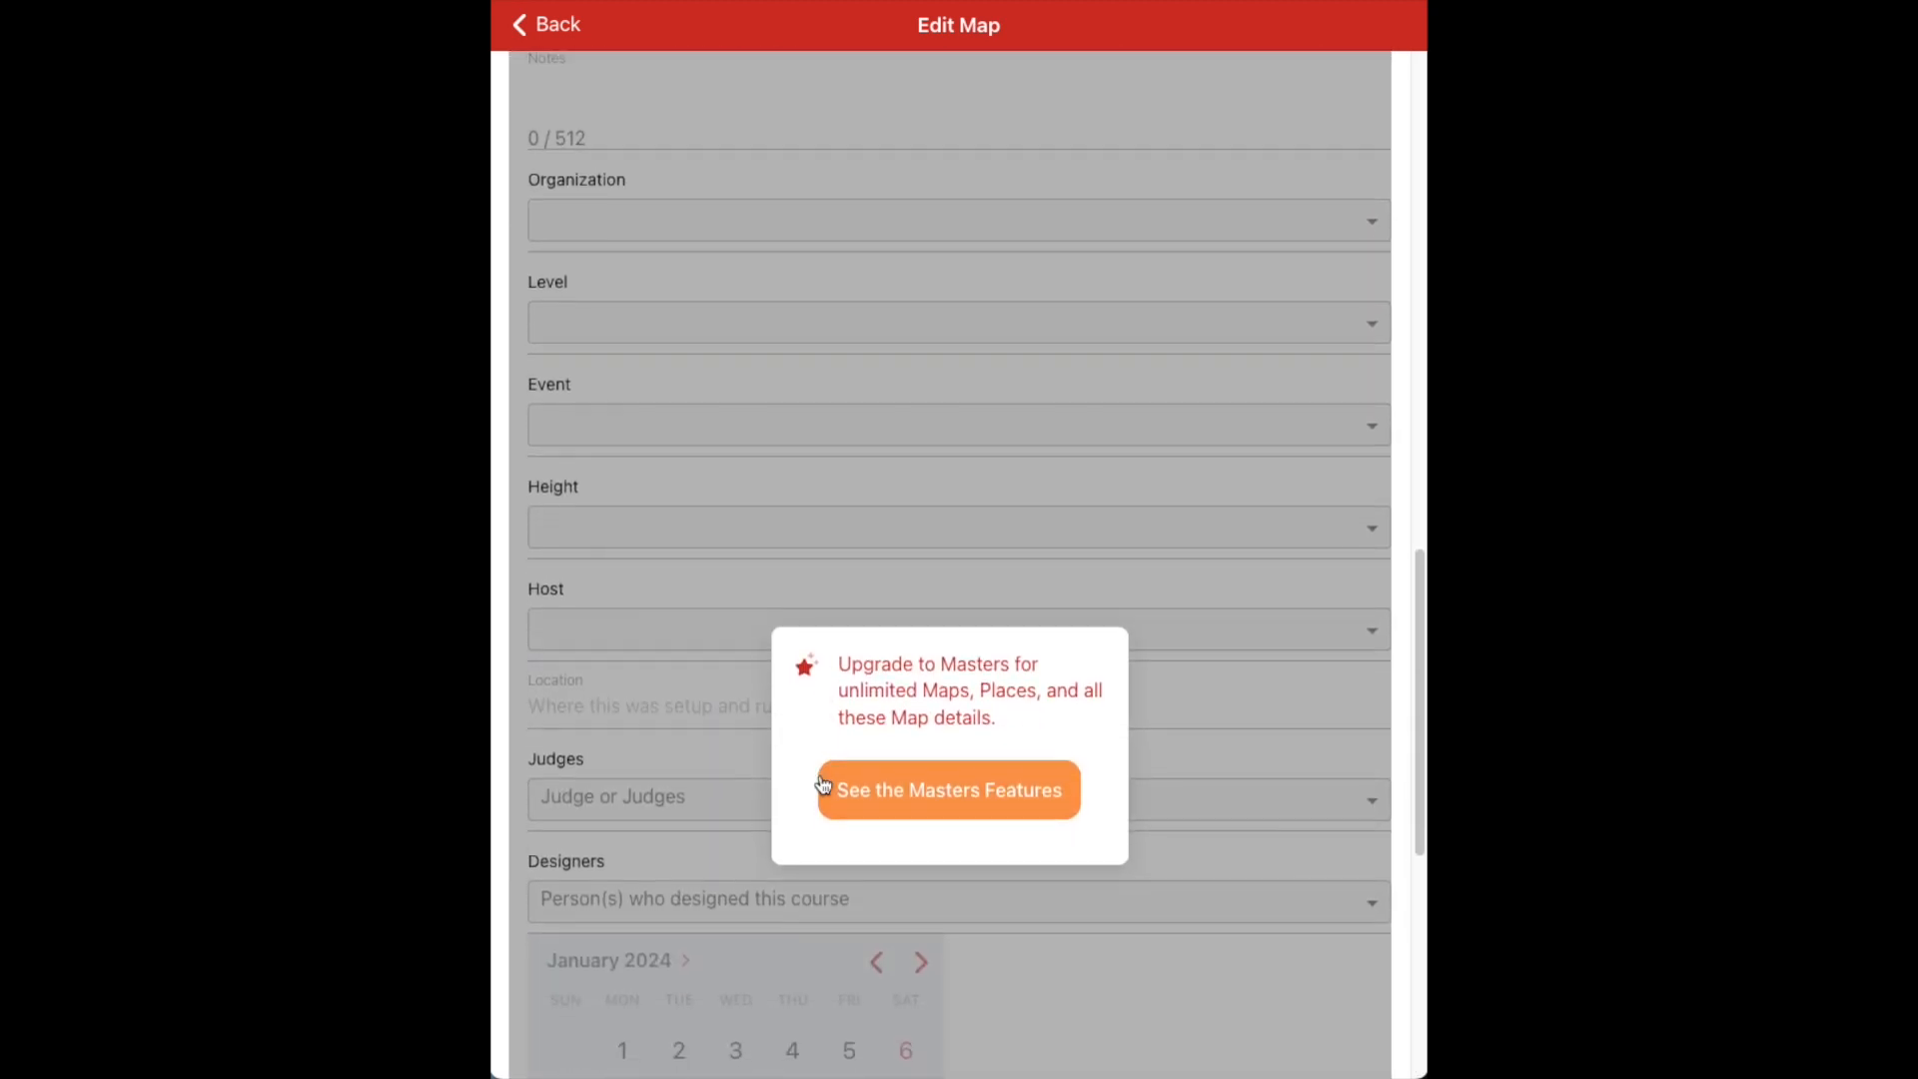
scroll(821, 785, "down", 7)
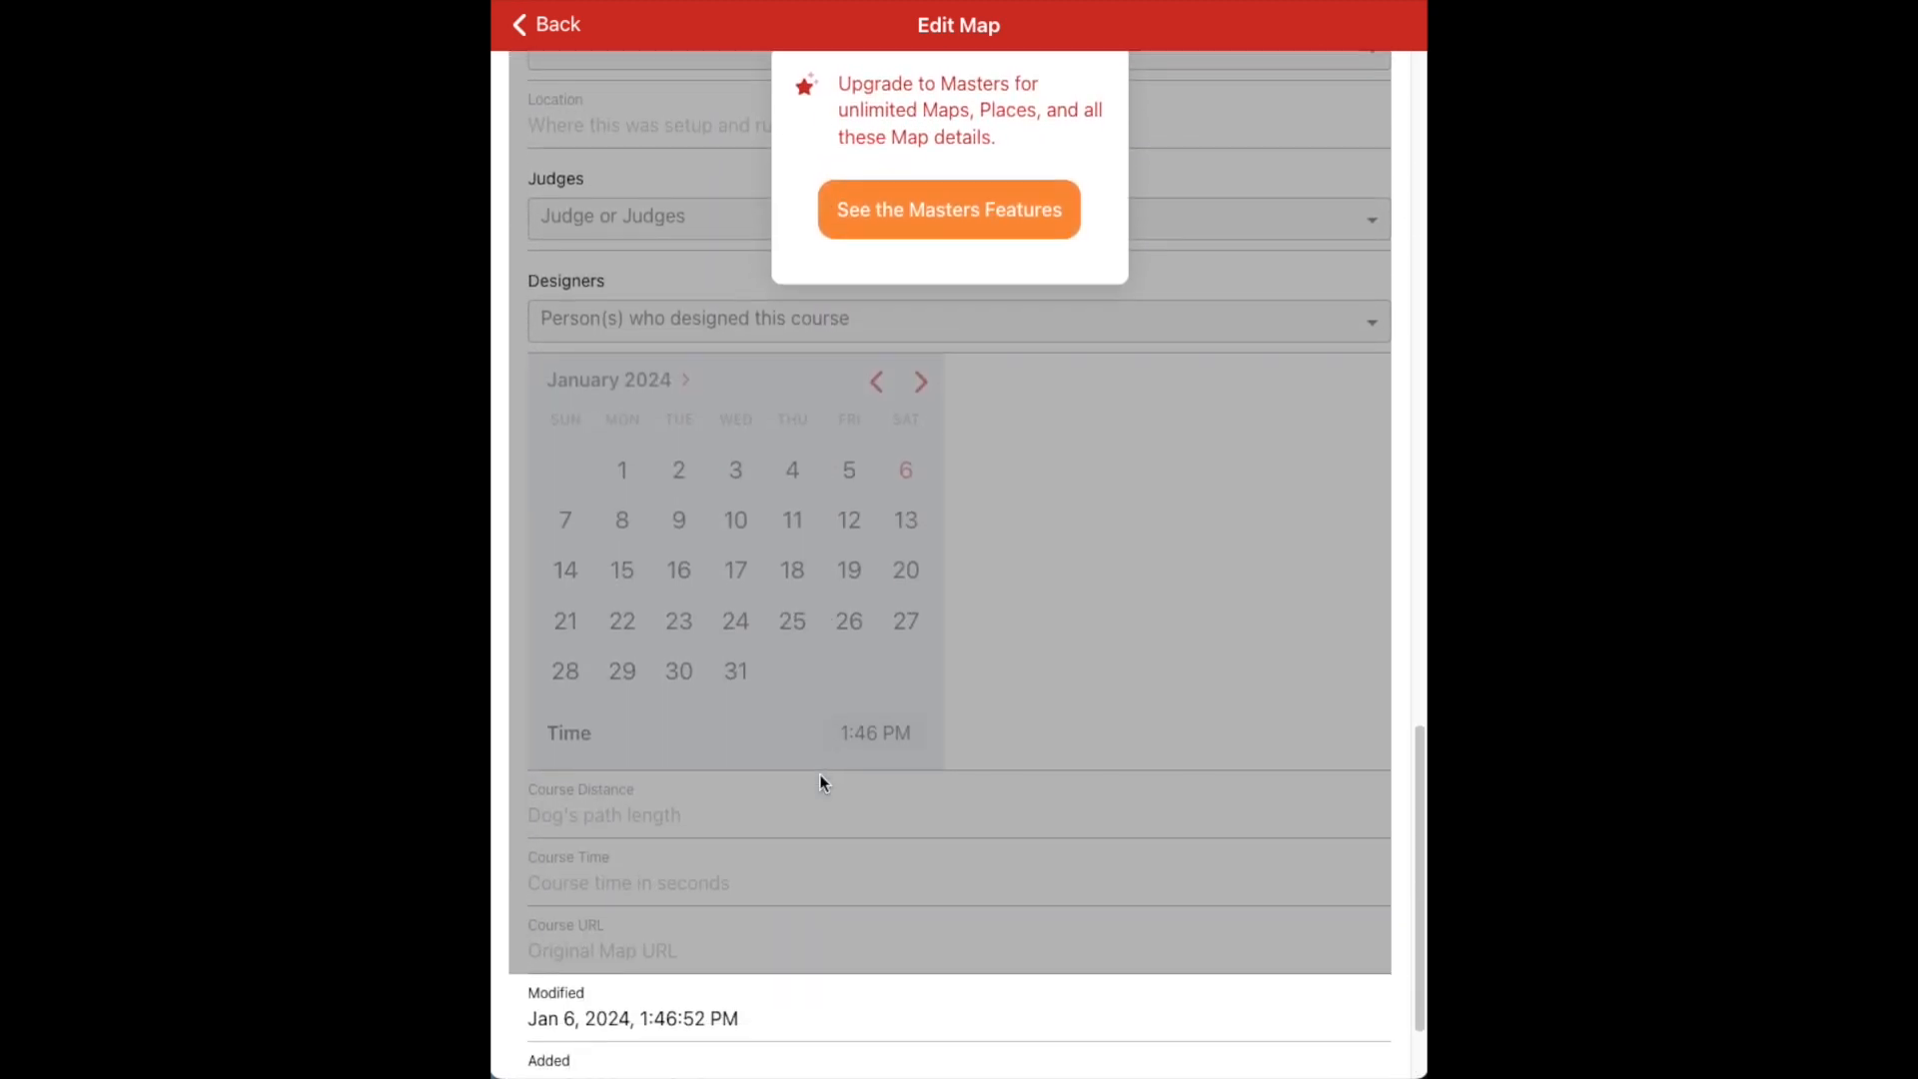
scroll(821, 782, "up", 13)
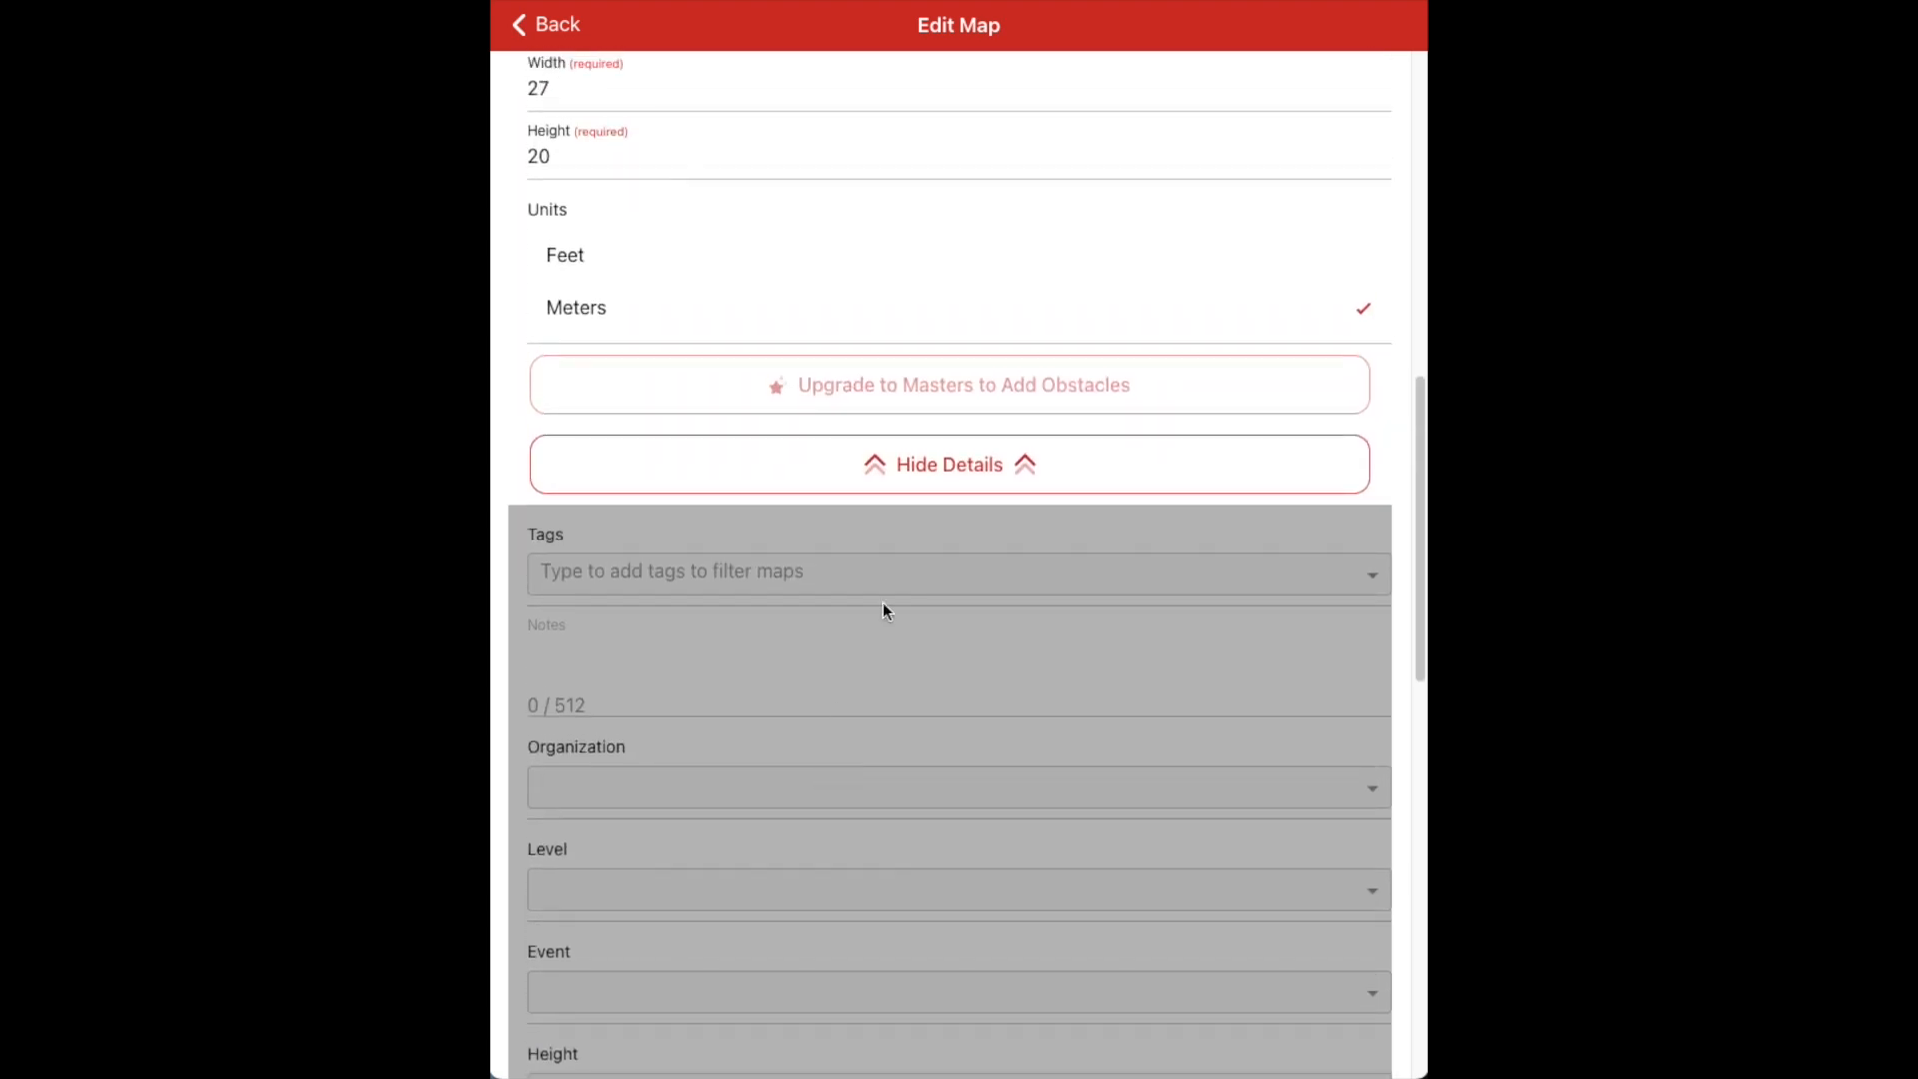
left_click(905, 481)
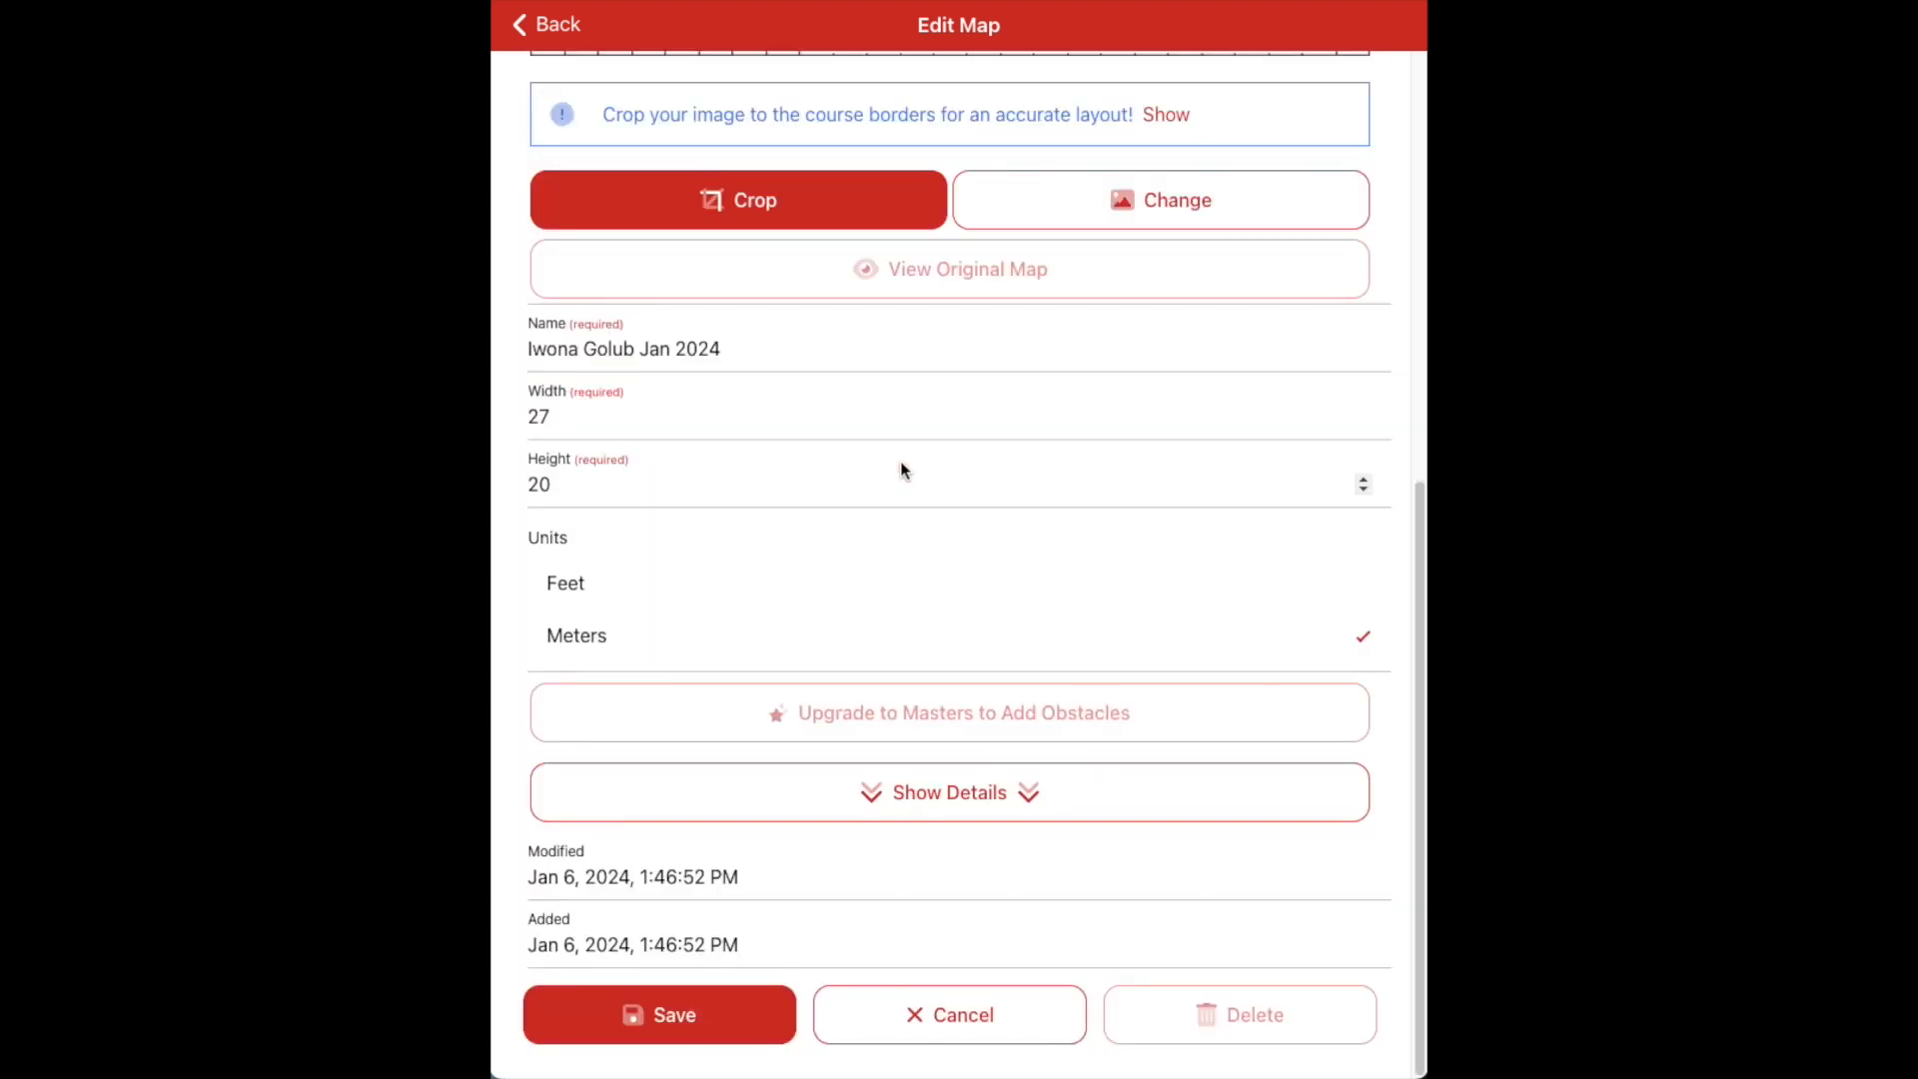
left_click(667, 1011)
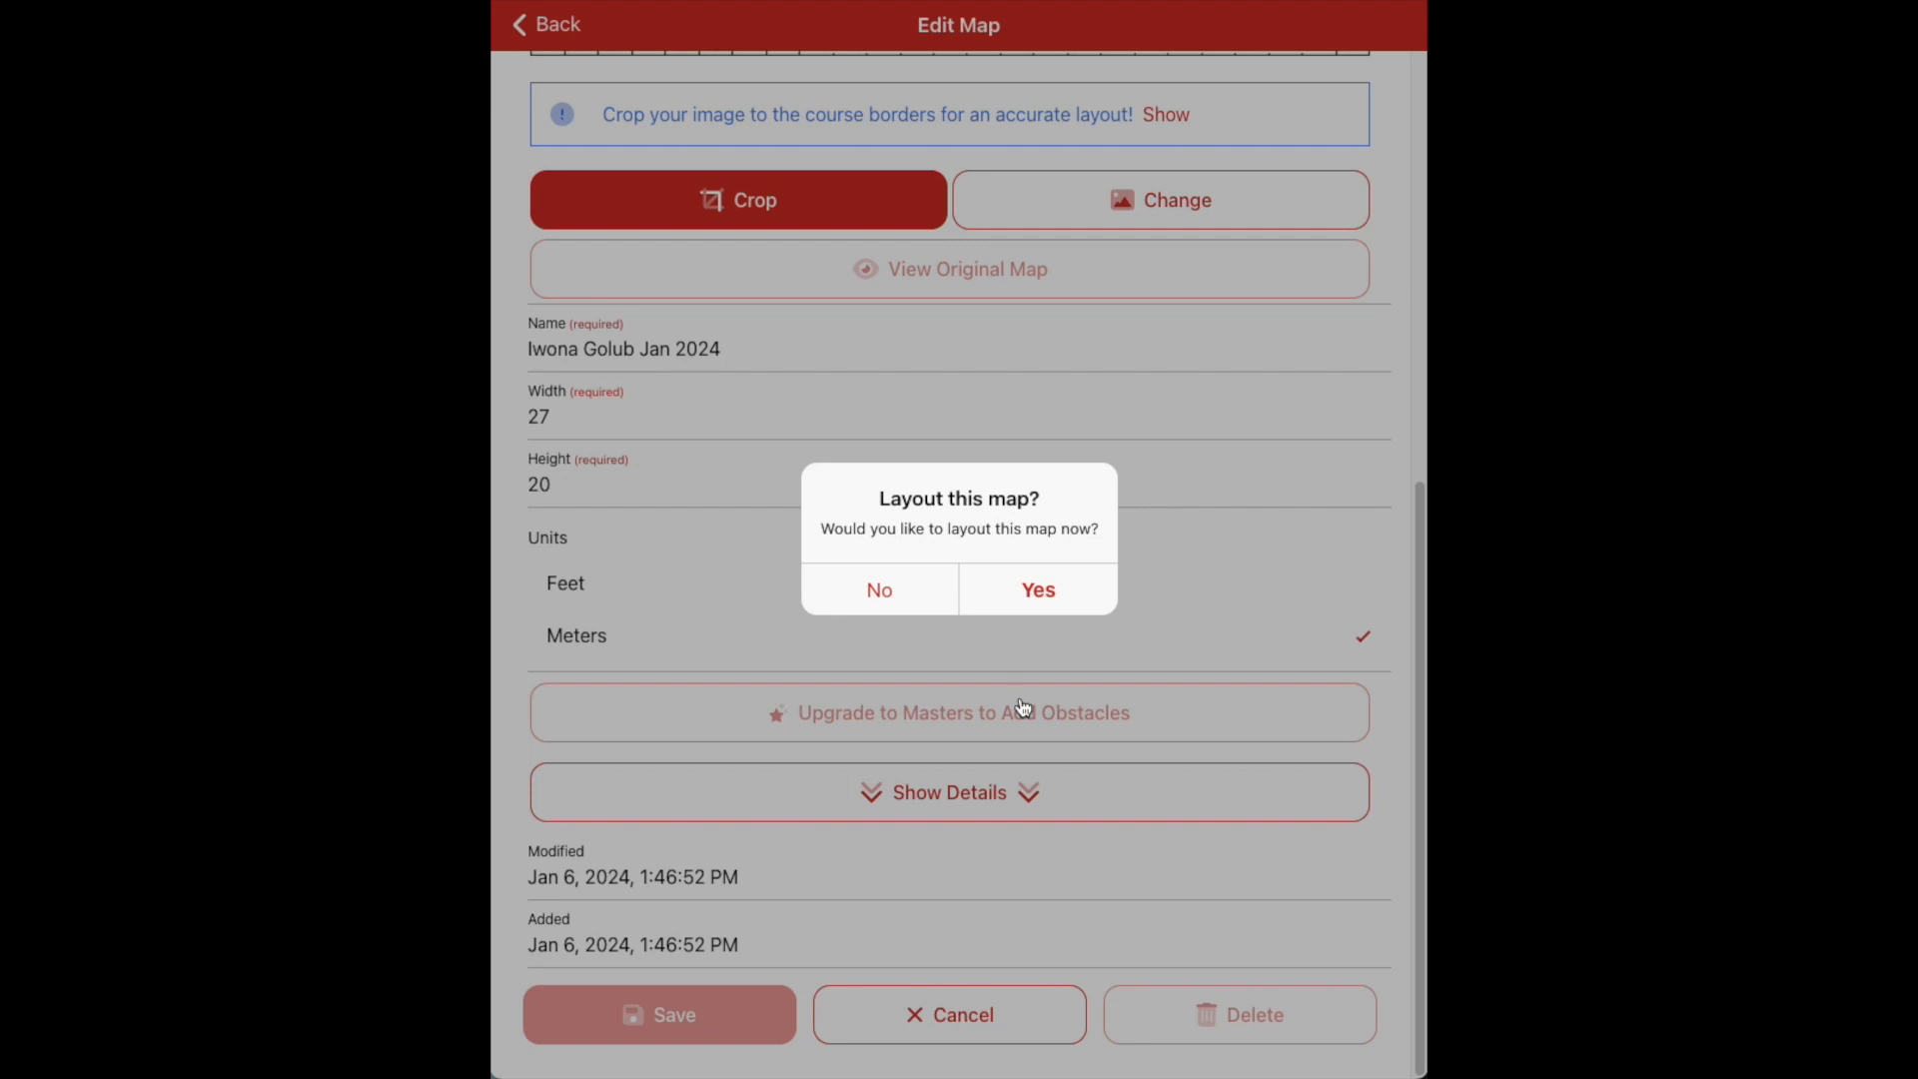
left_click(908, 602)
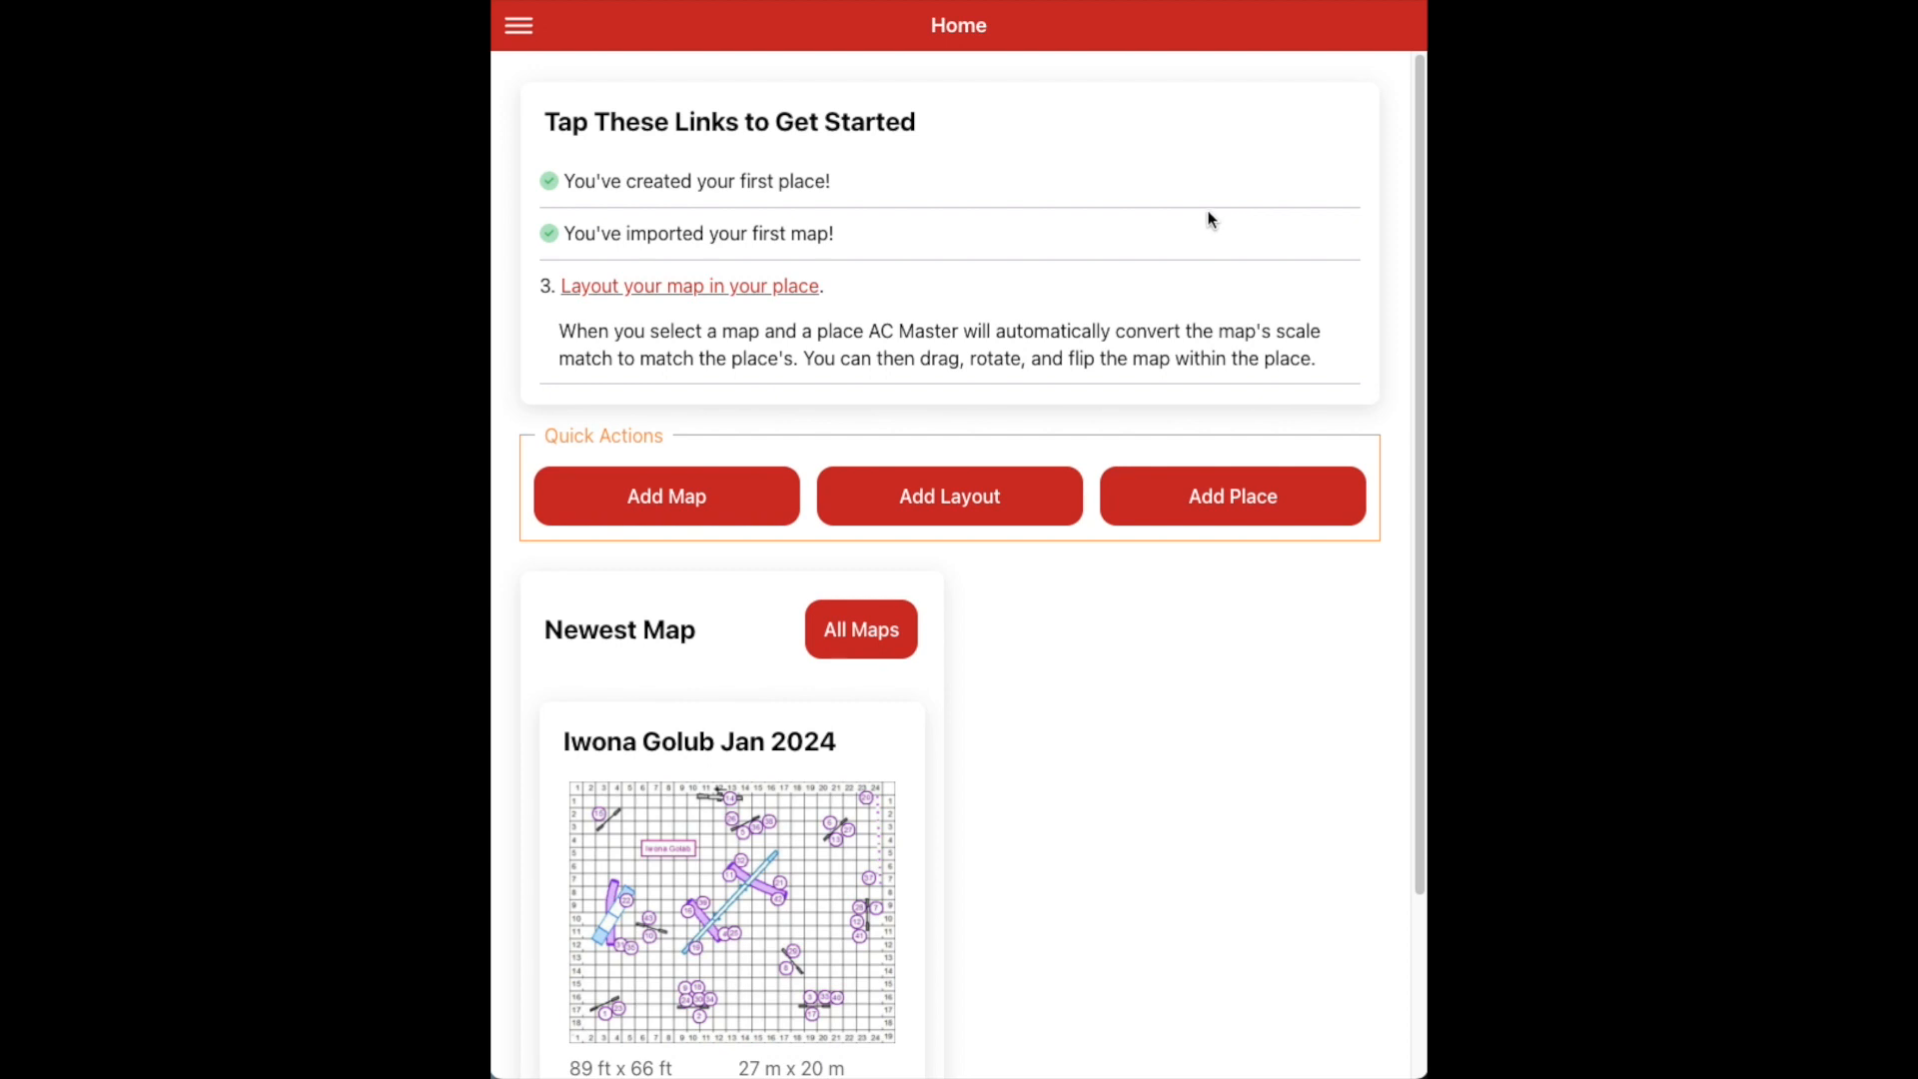
Begin a new layout of the course map in a place
left_click(735, 291)
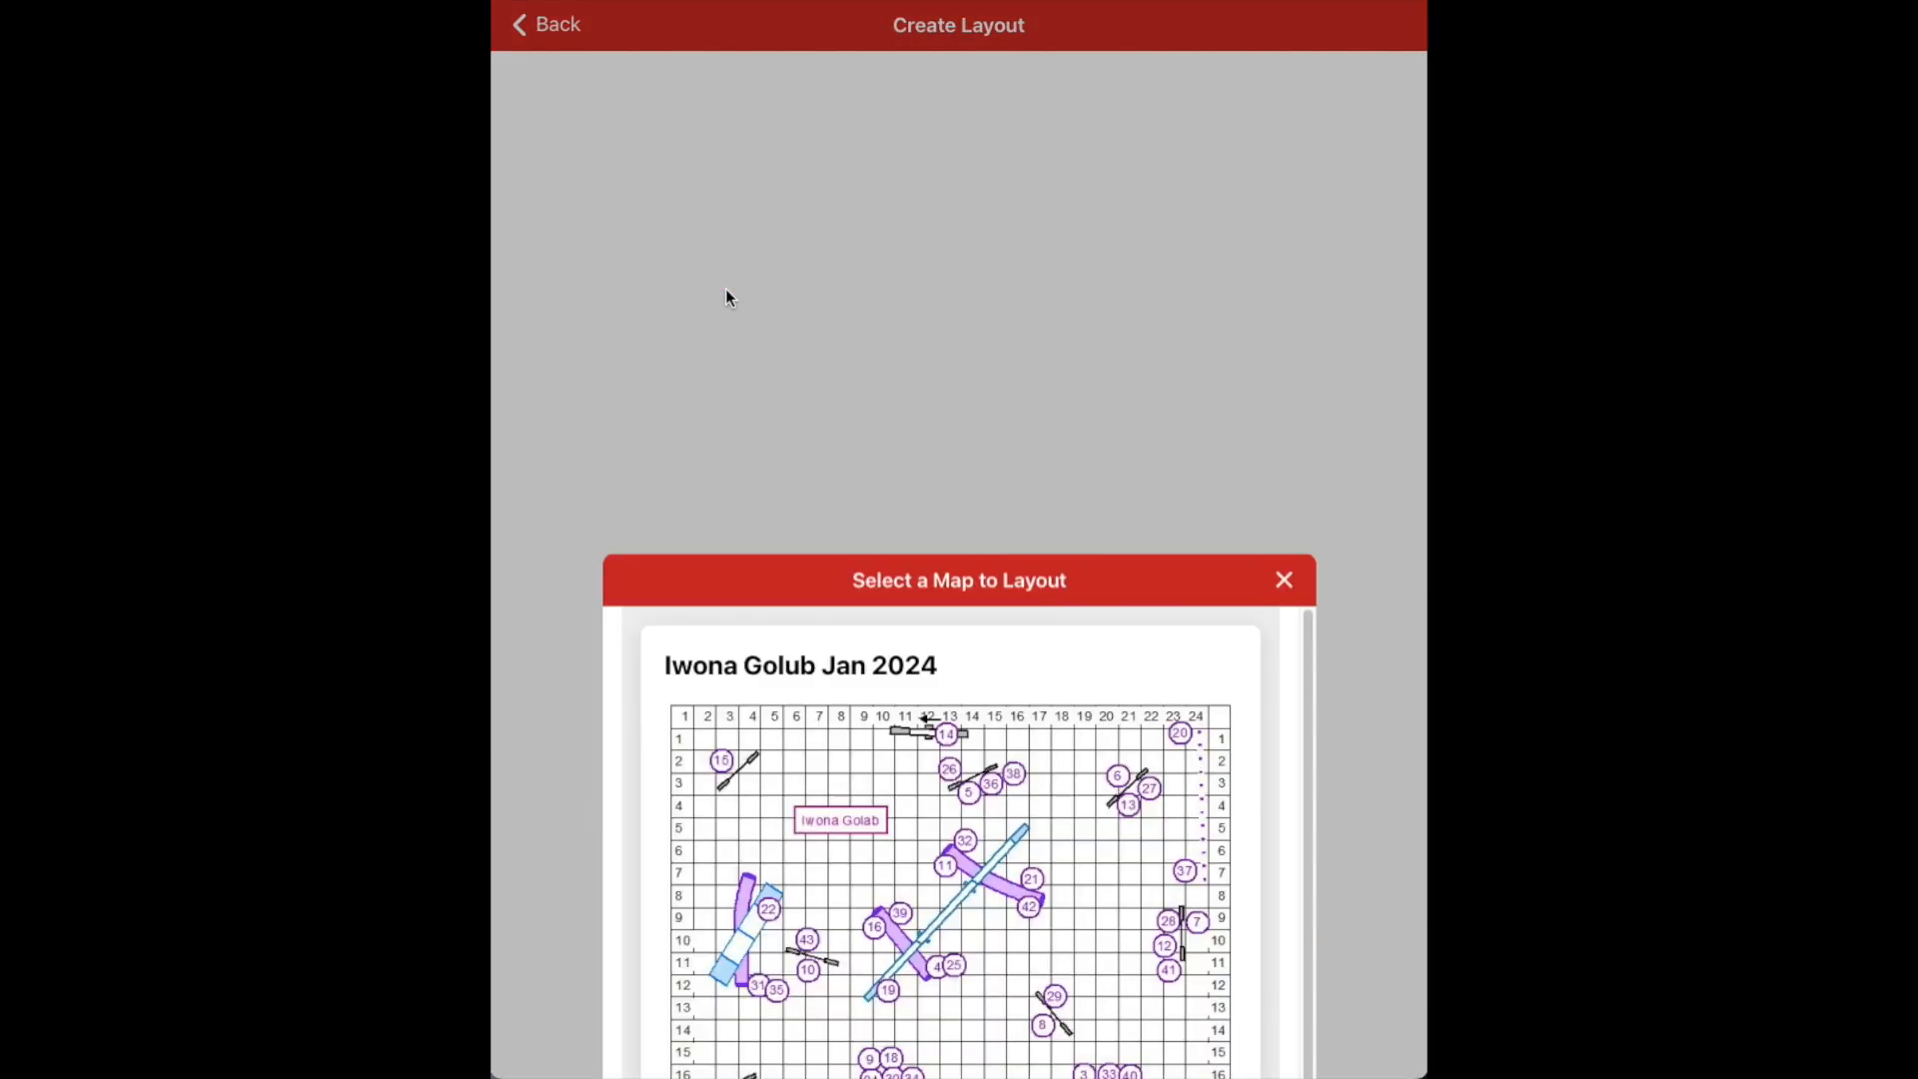
Select the course map for the Home layout and open its position adjuster
scroll(859, 471, "down", 1)
scroll(858, 471, "up", 1)
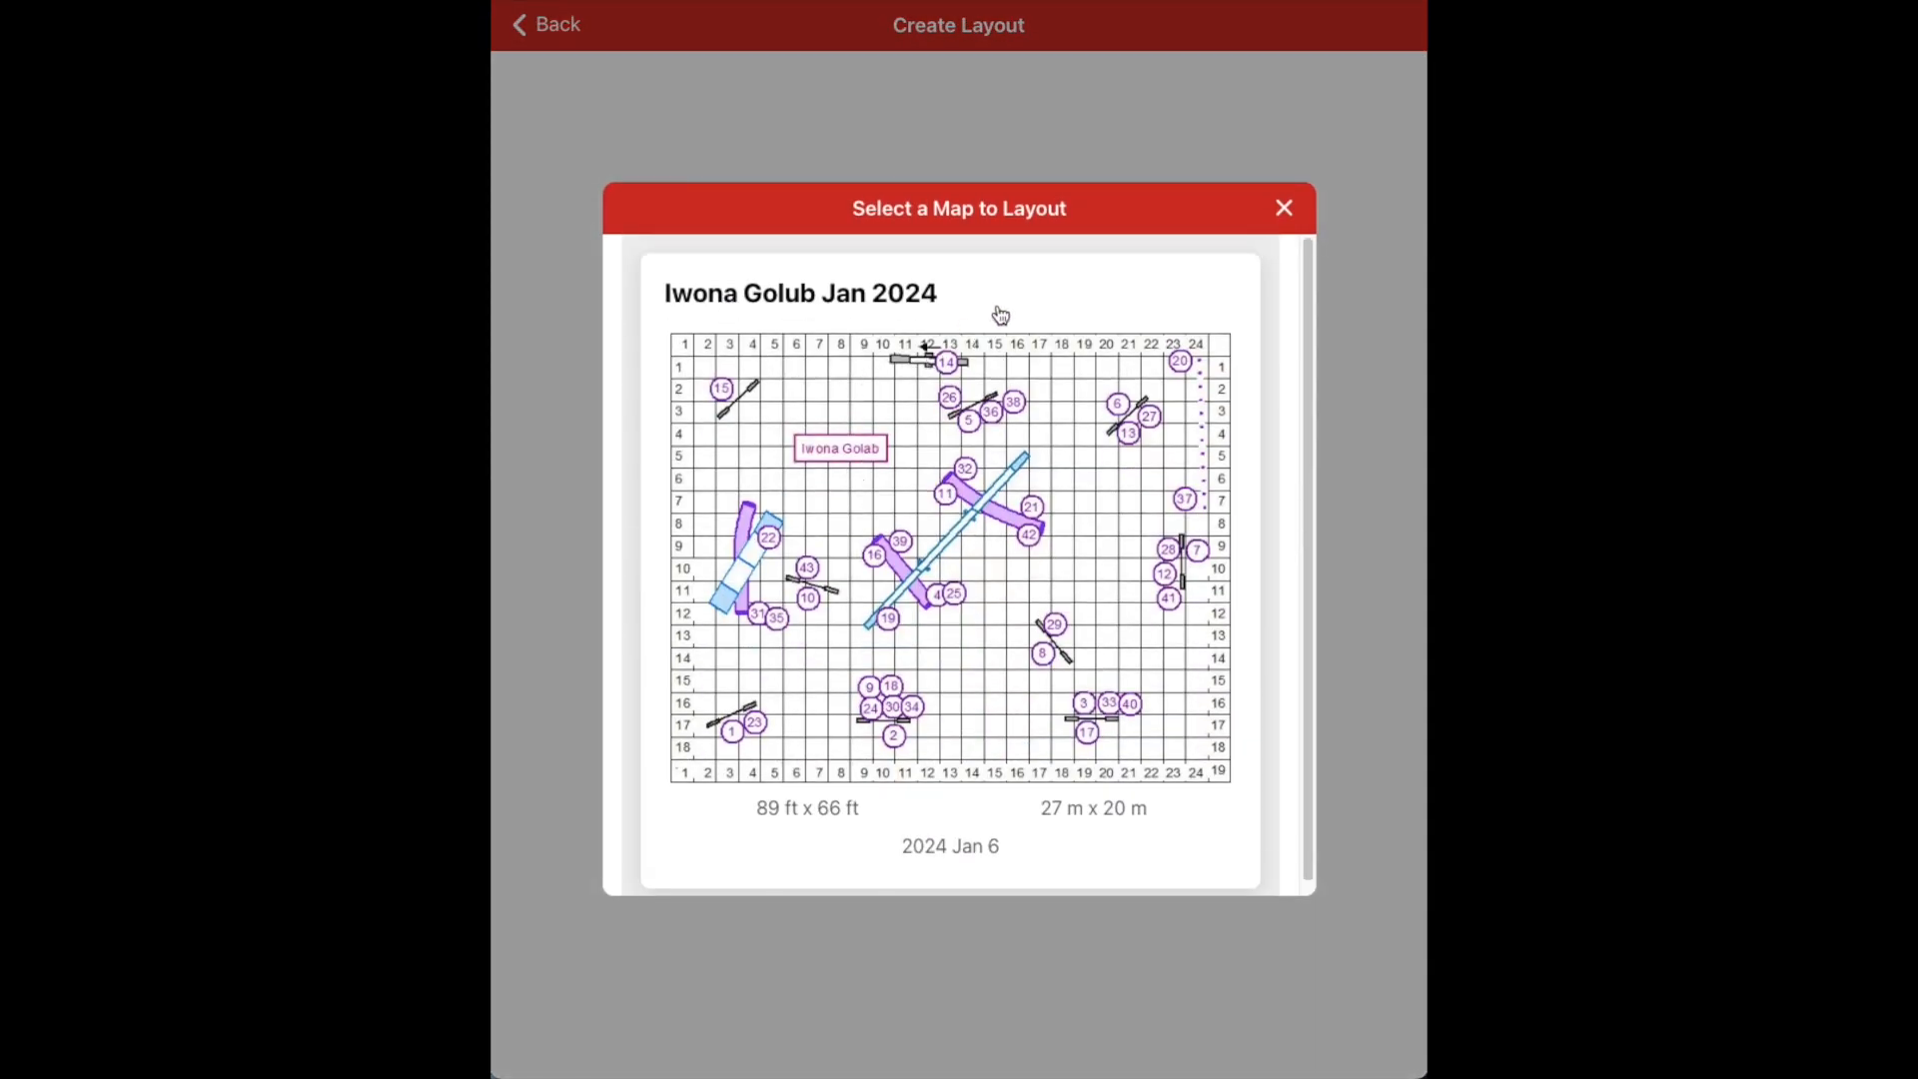
left_click(999, 313)
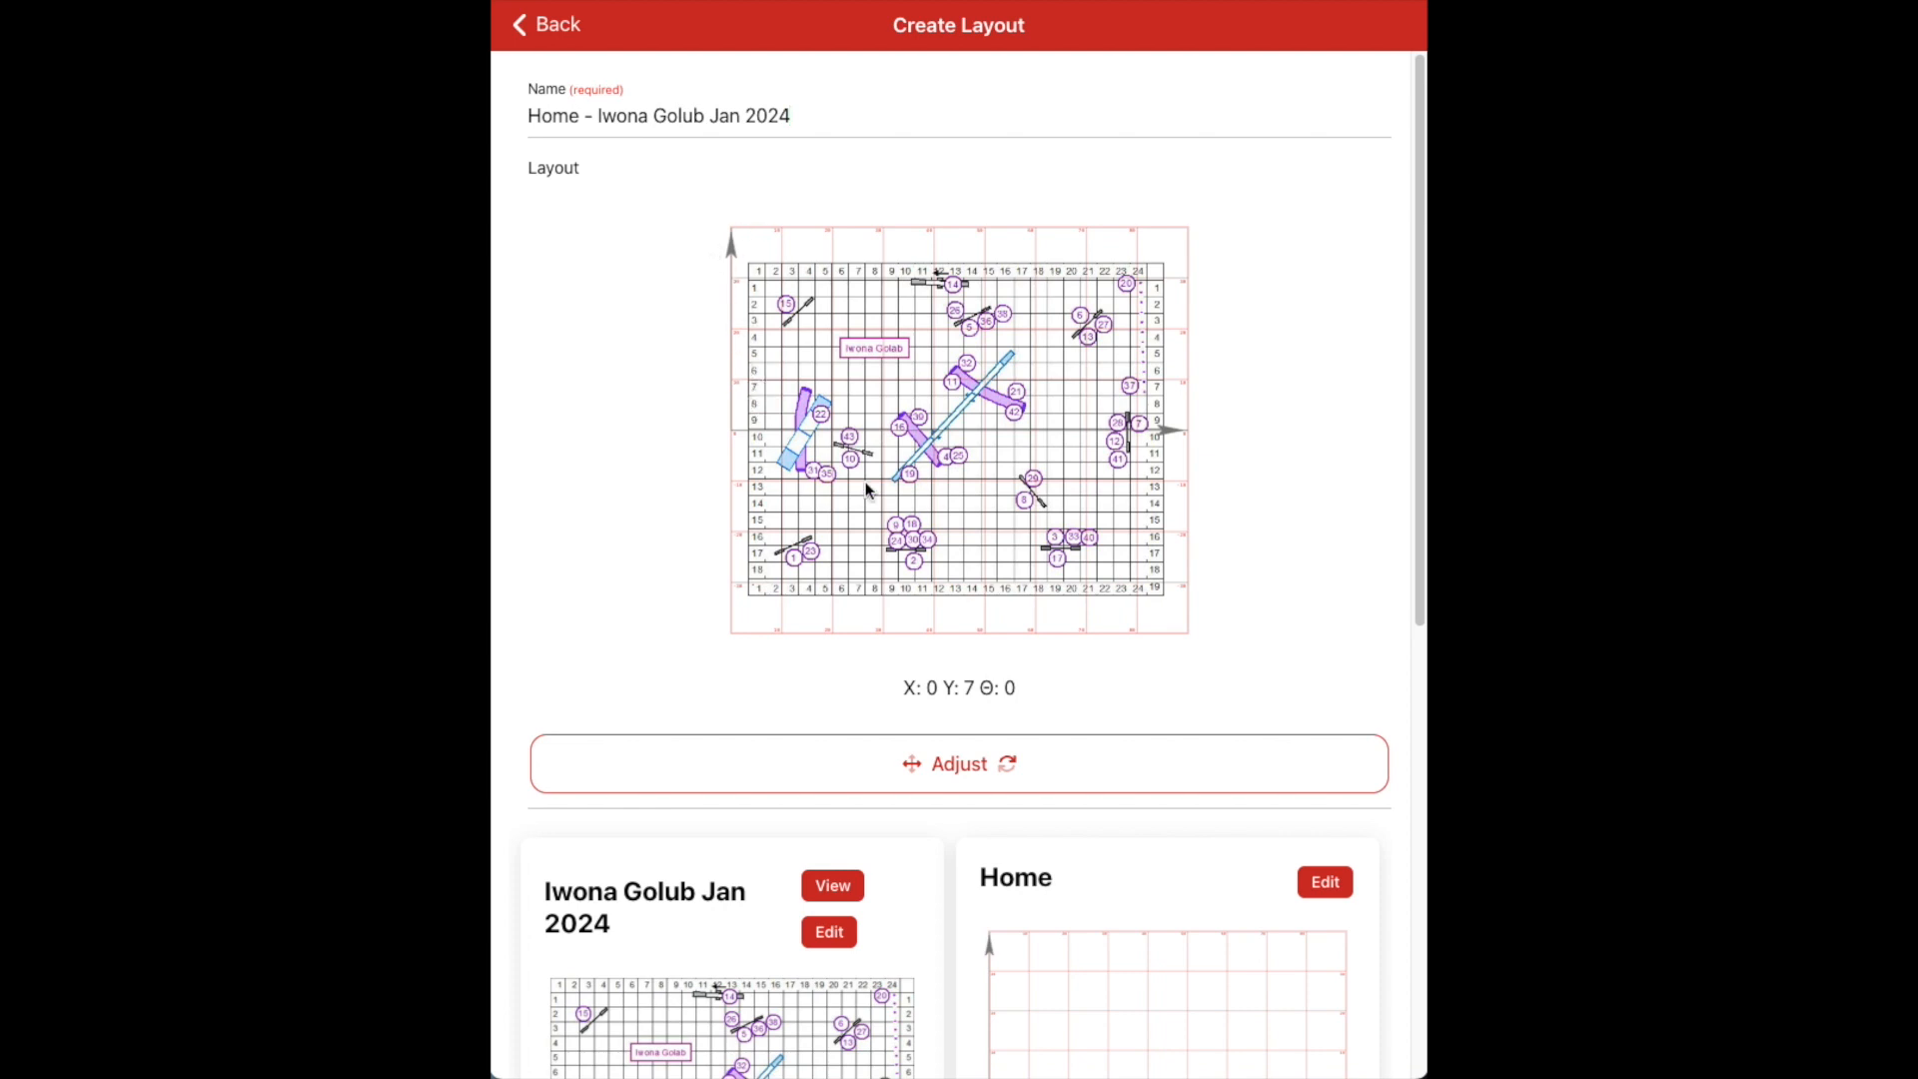
left_click(914, 781)
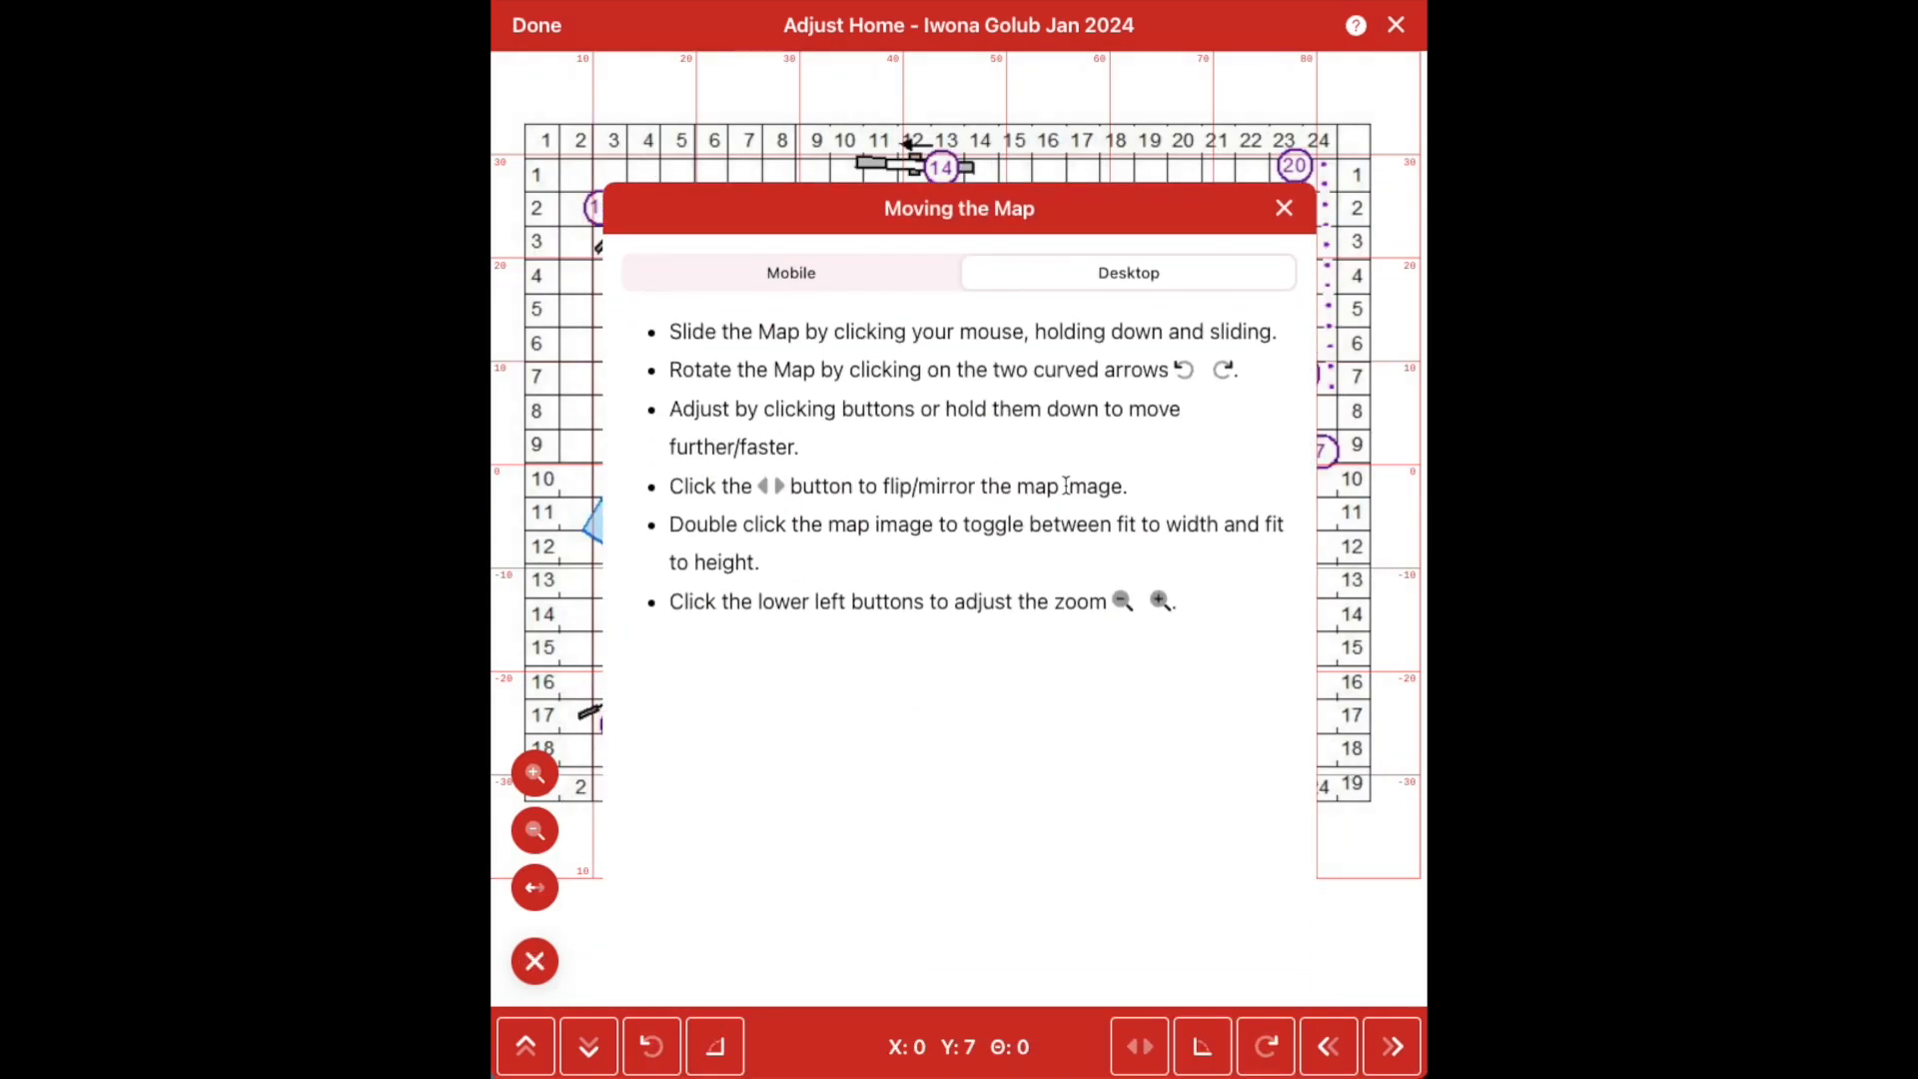
Place the course map on Home at X 4.7, Y 7.2 with rotation 0 and no mirroring
left_click(1284, 209)
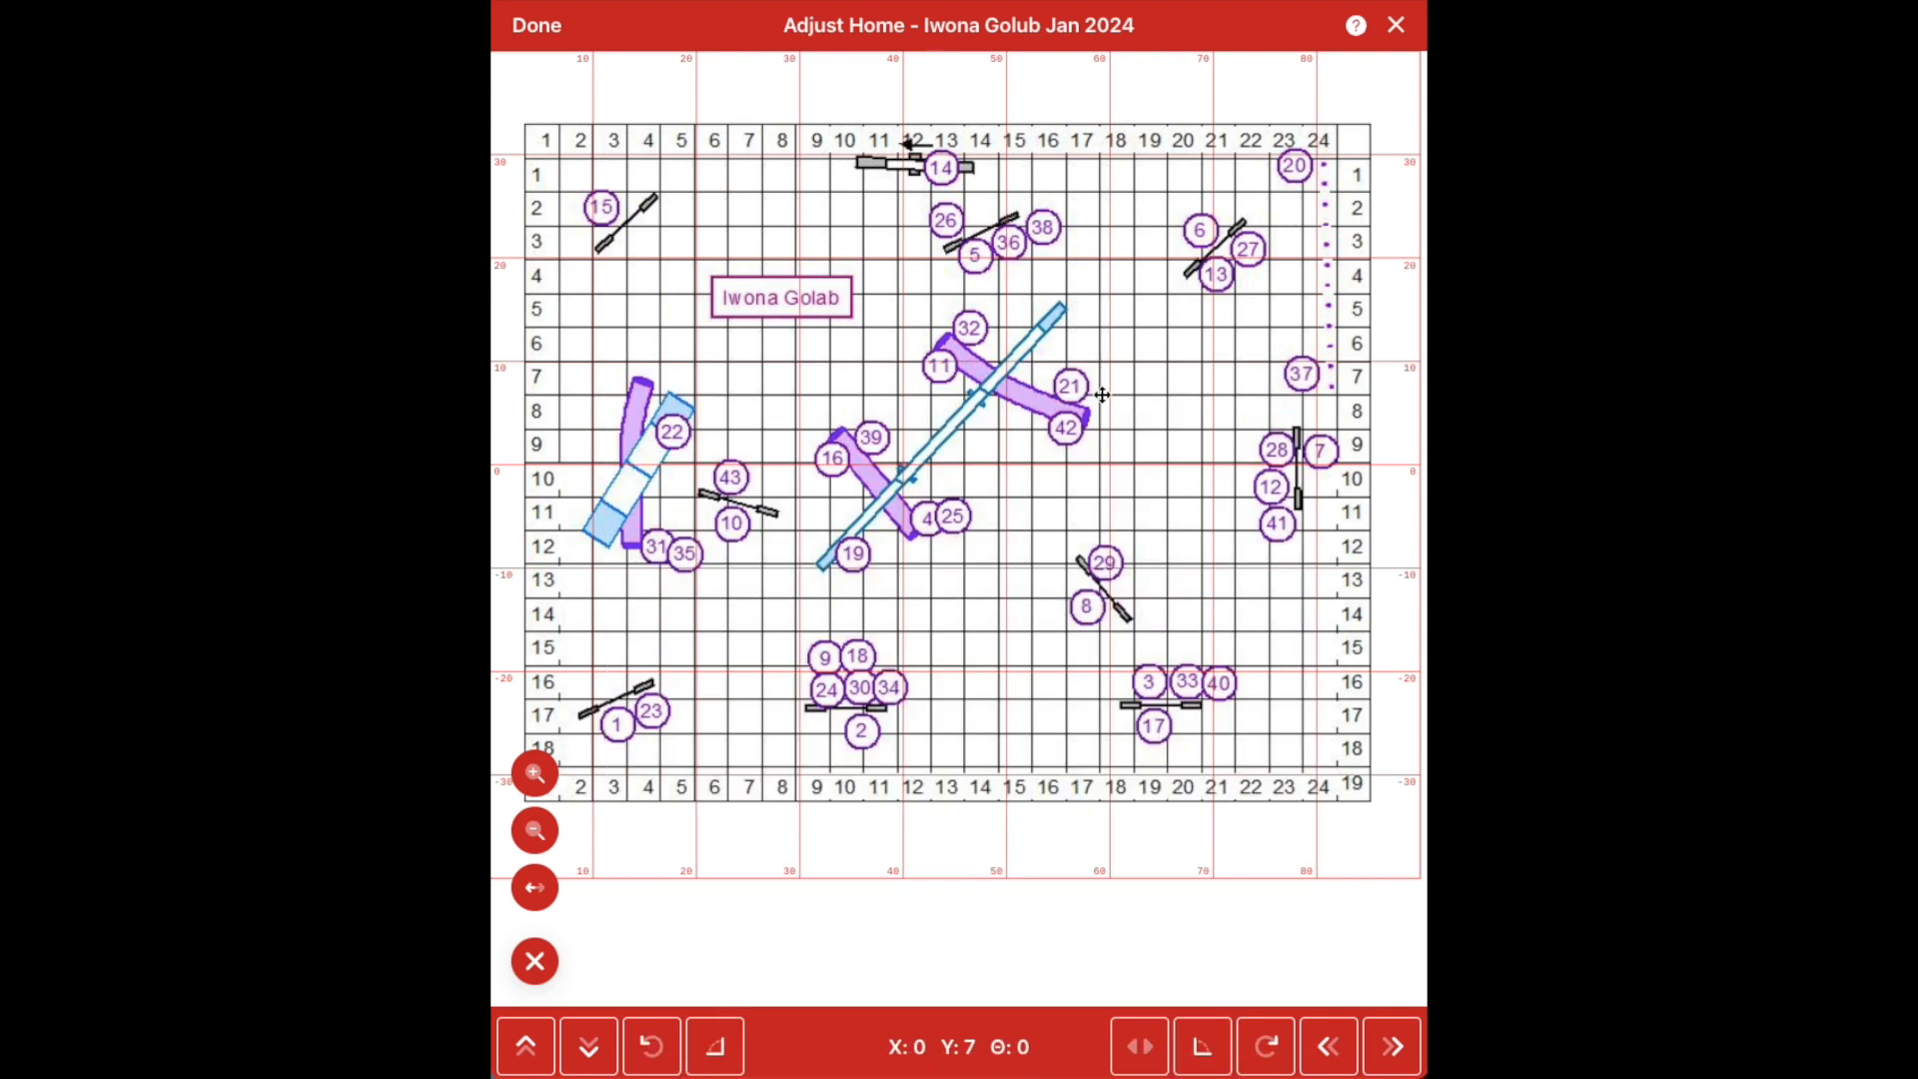
left_click_drag(1119, 455, 1082, 460)
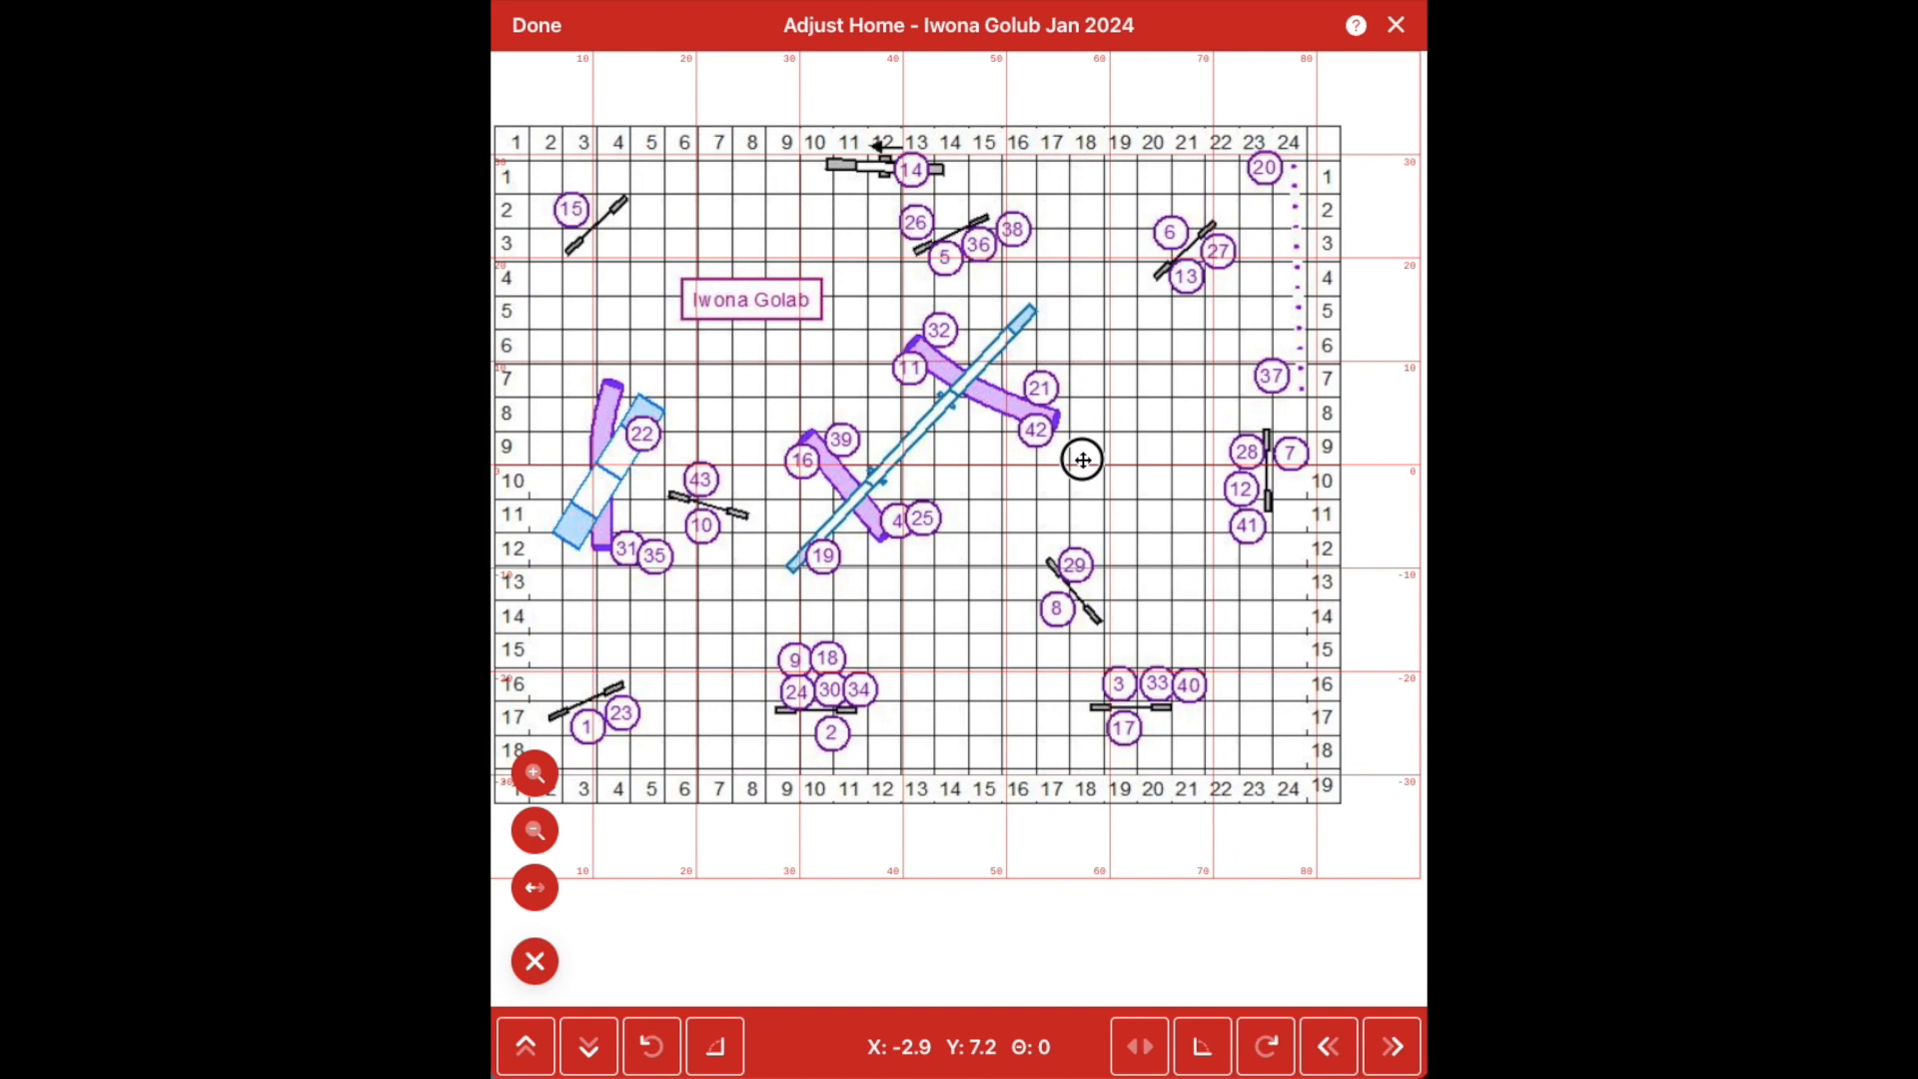
left_click_drag(1083, 460, 1173, 460)
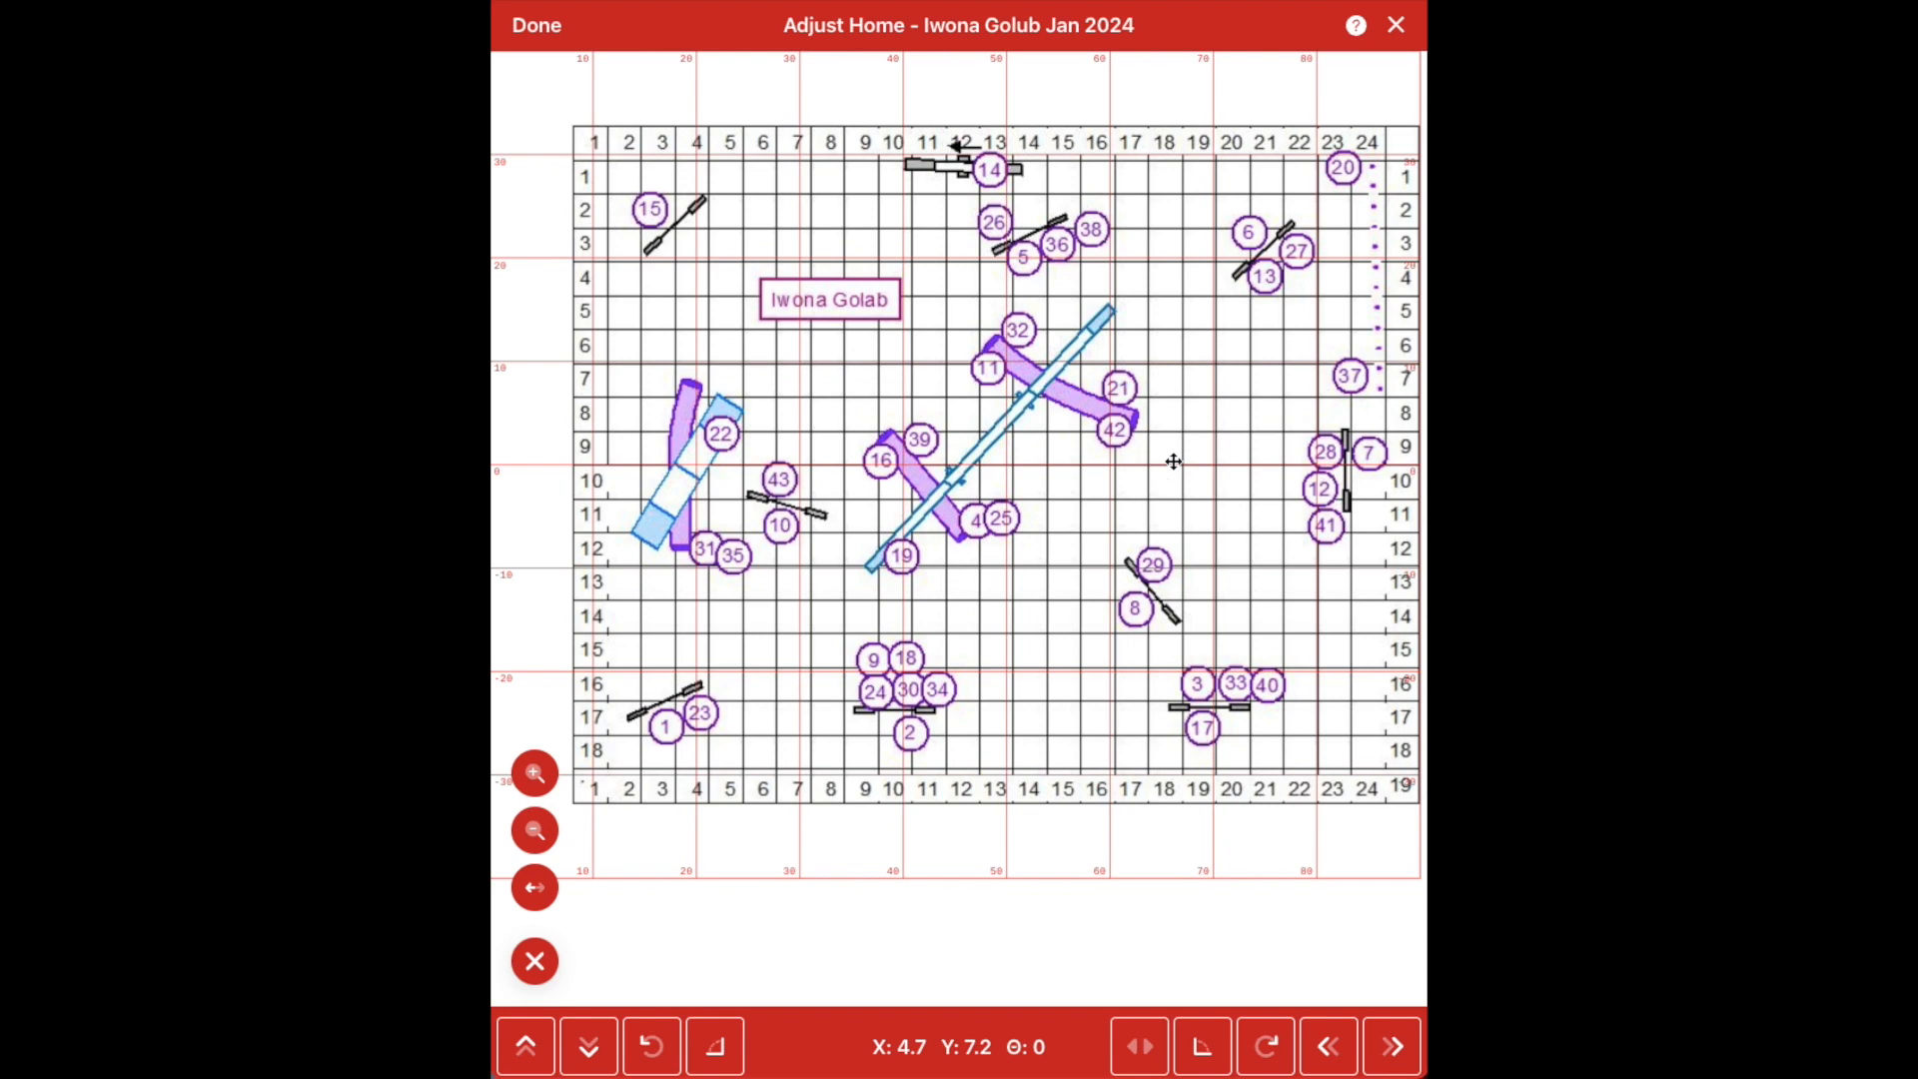
left_click(1278, 1065)
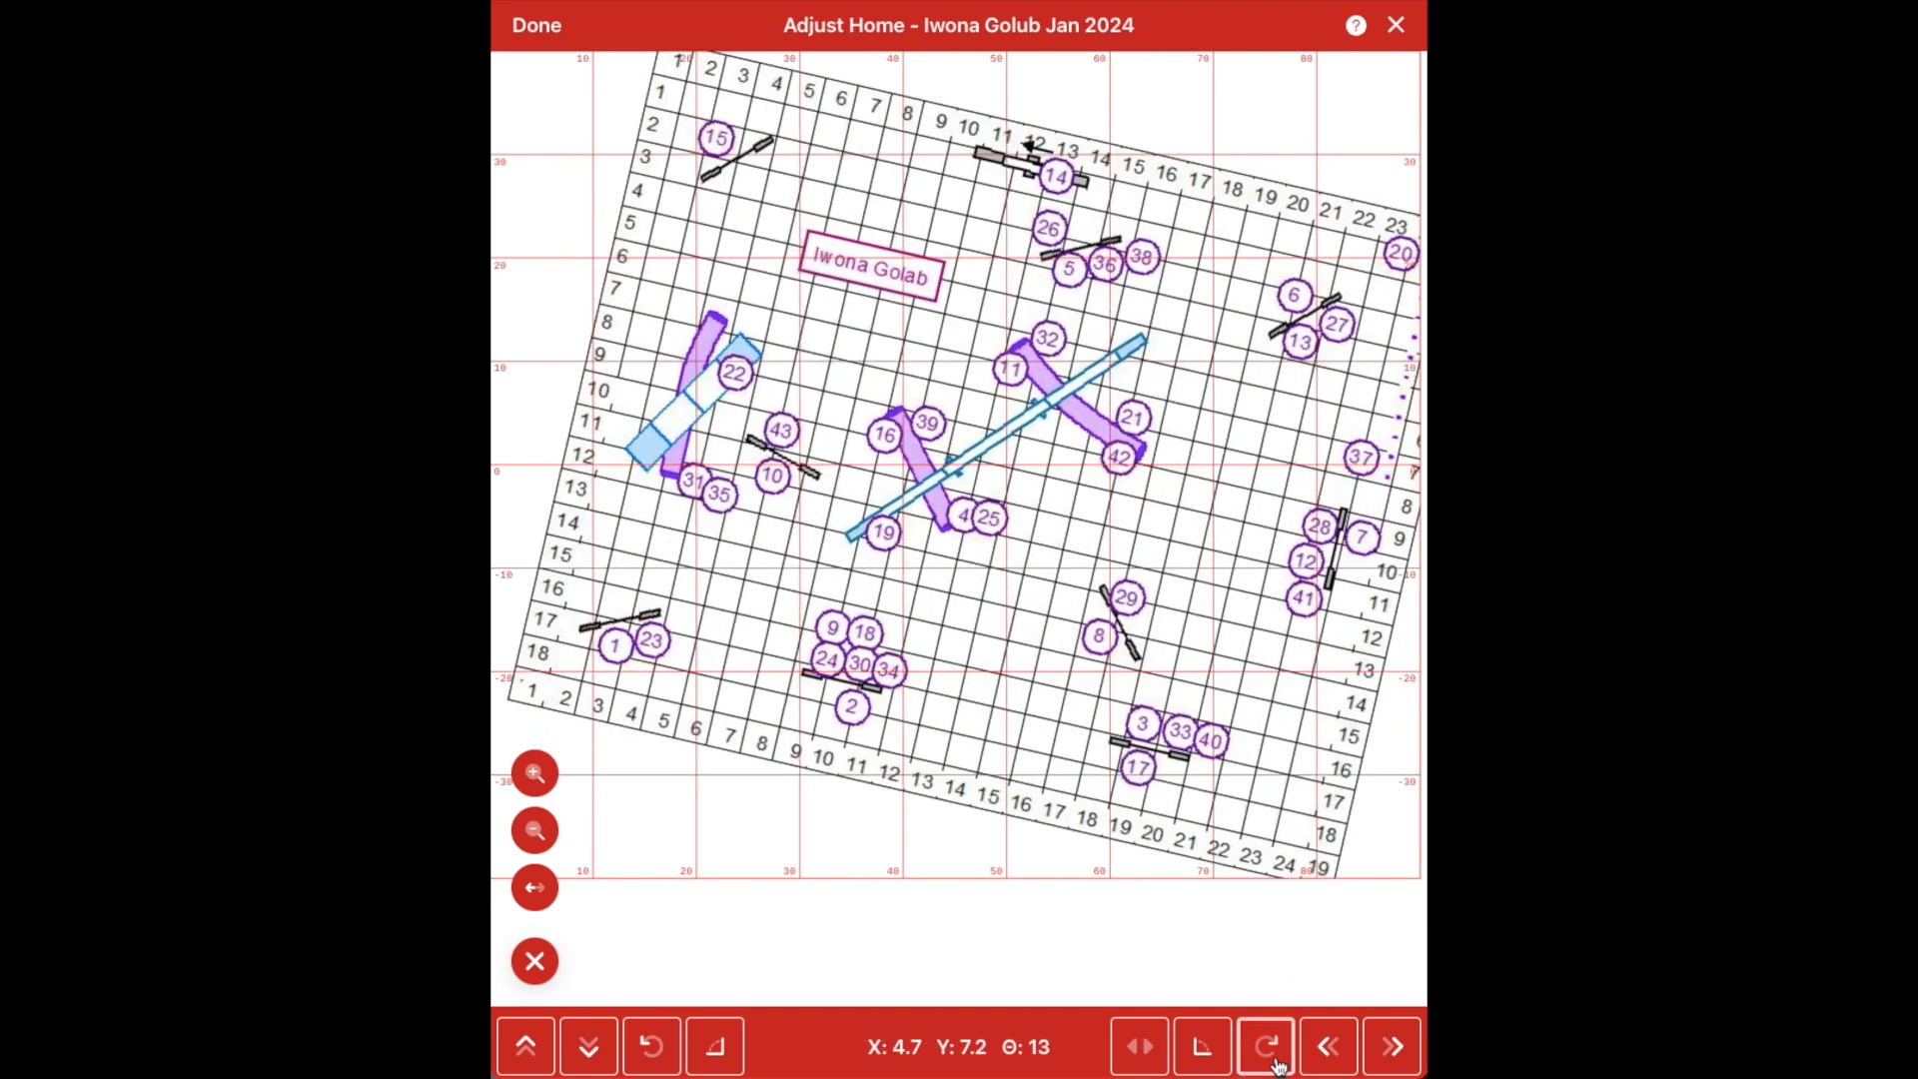
left_click(651, 1046)
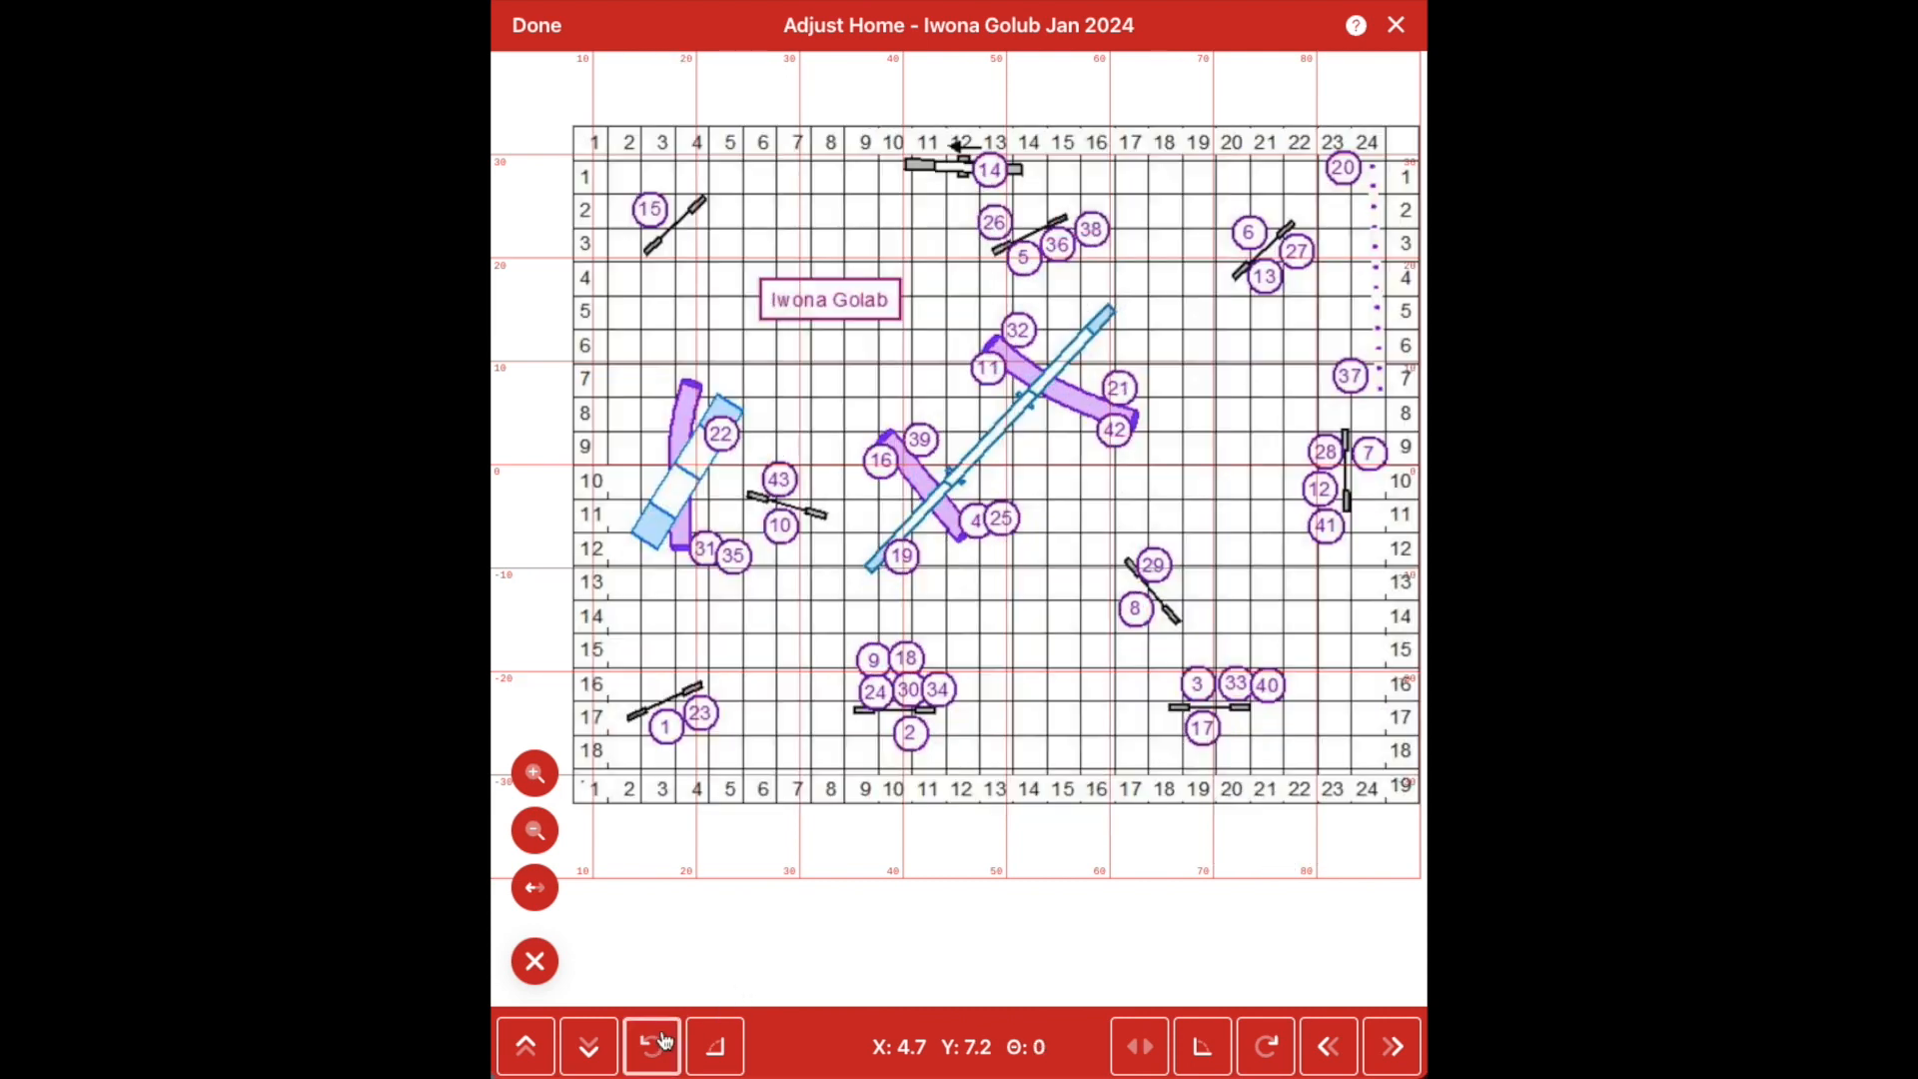
left_click(1157, 1056)
left_click(1157, 1056)
left_click(536, 40)
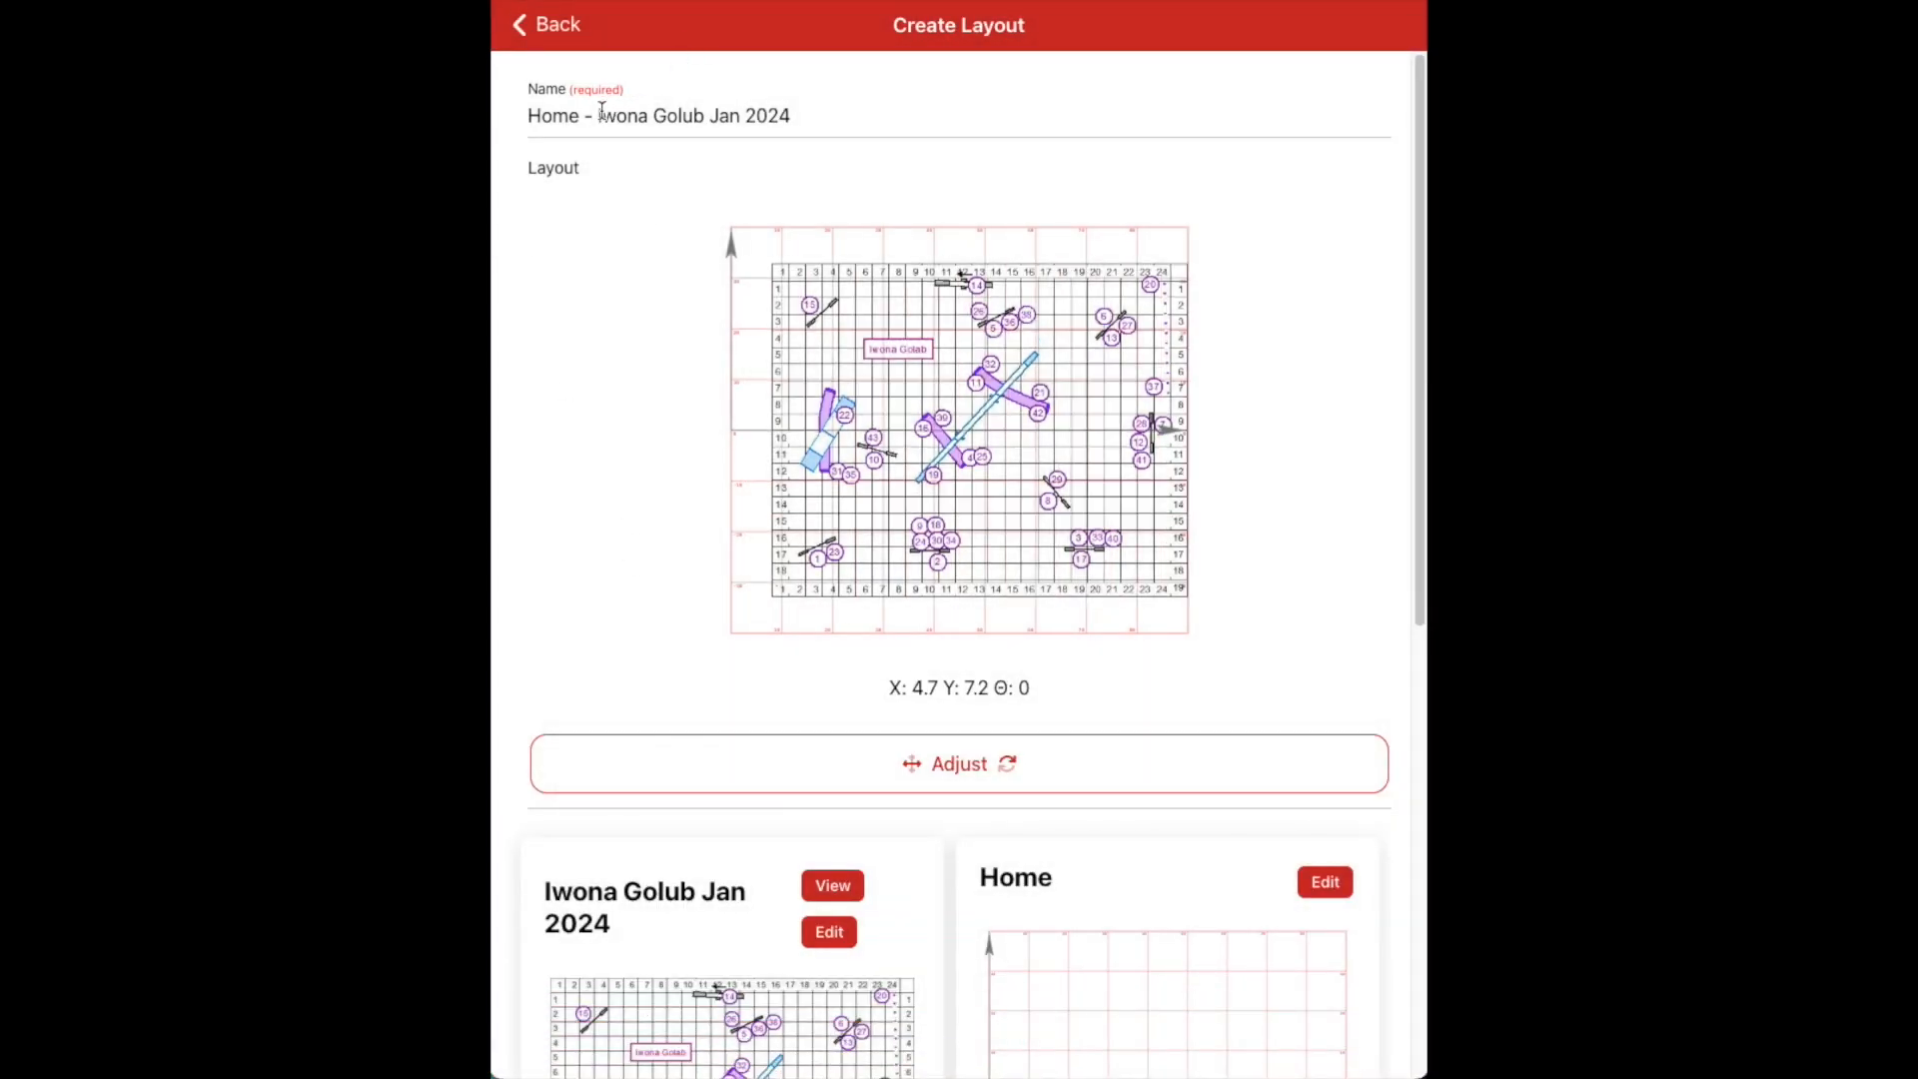
Select 'Home' in the layout Name field and save the new layout
left_click(530, 117)
left_click_drag(531, 117, 586, 124)
scroll(629, 193, "down", 2)
scroll(630, 193, "down", 7)
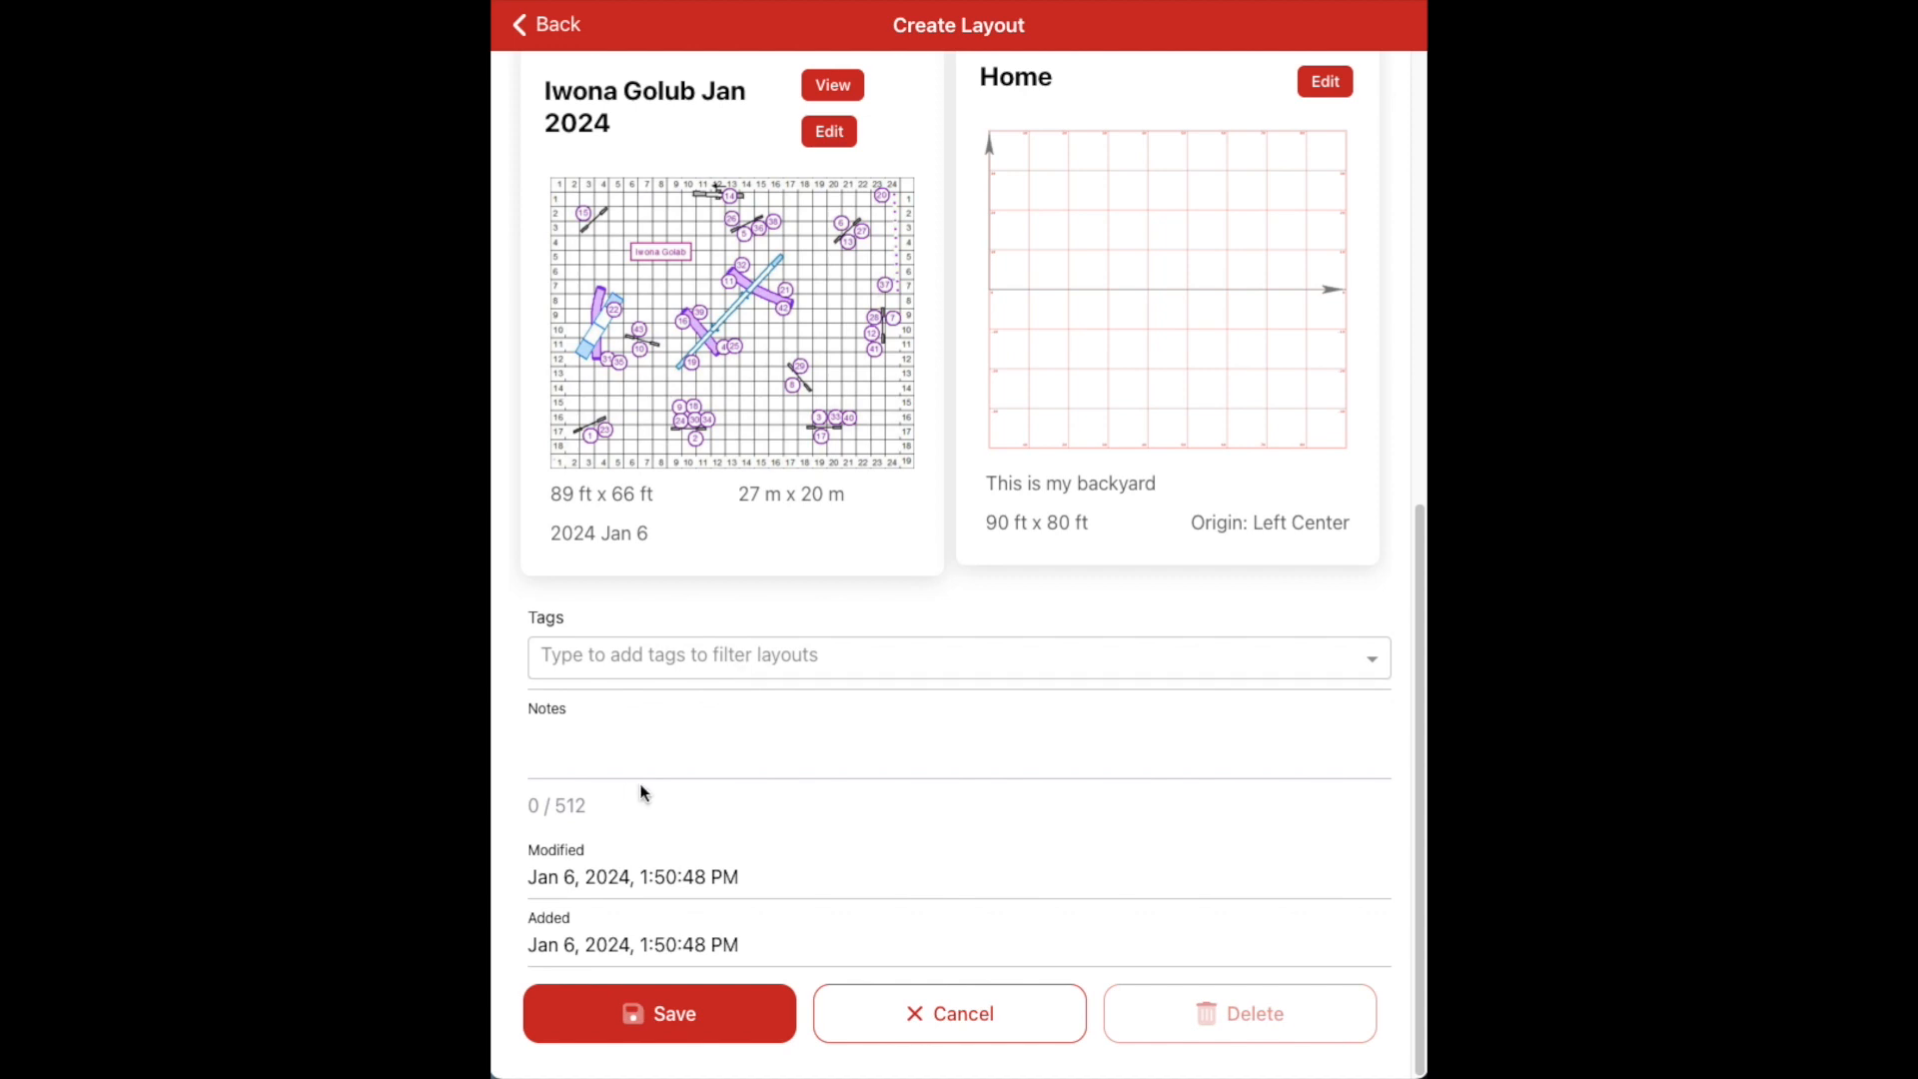
left_click(671, 1029)
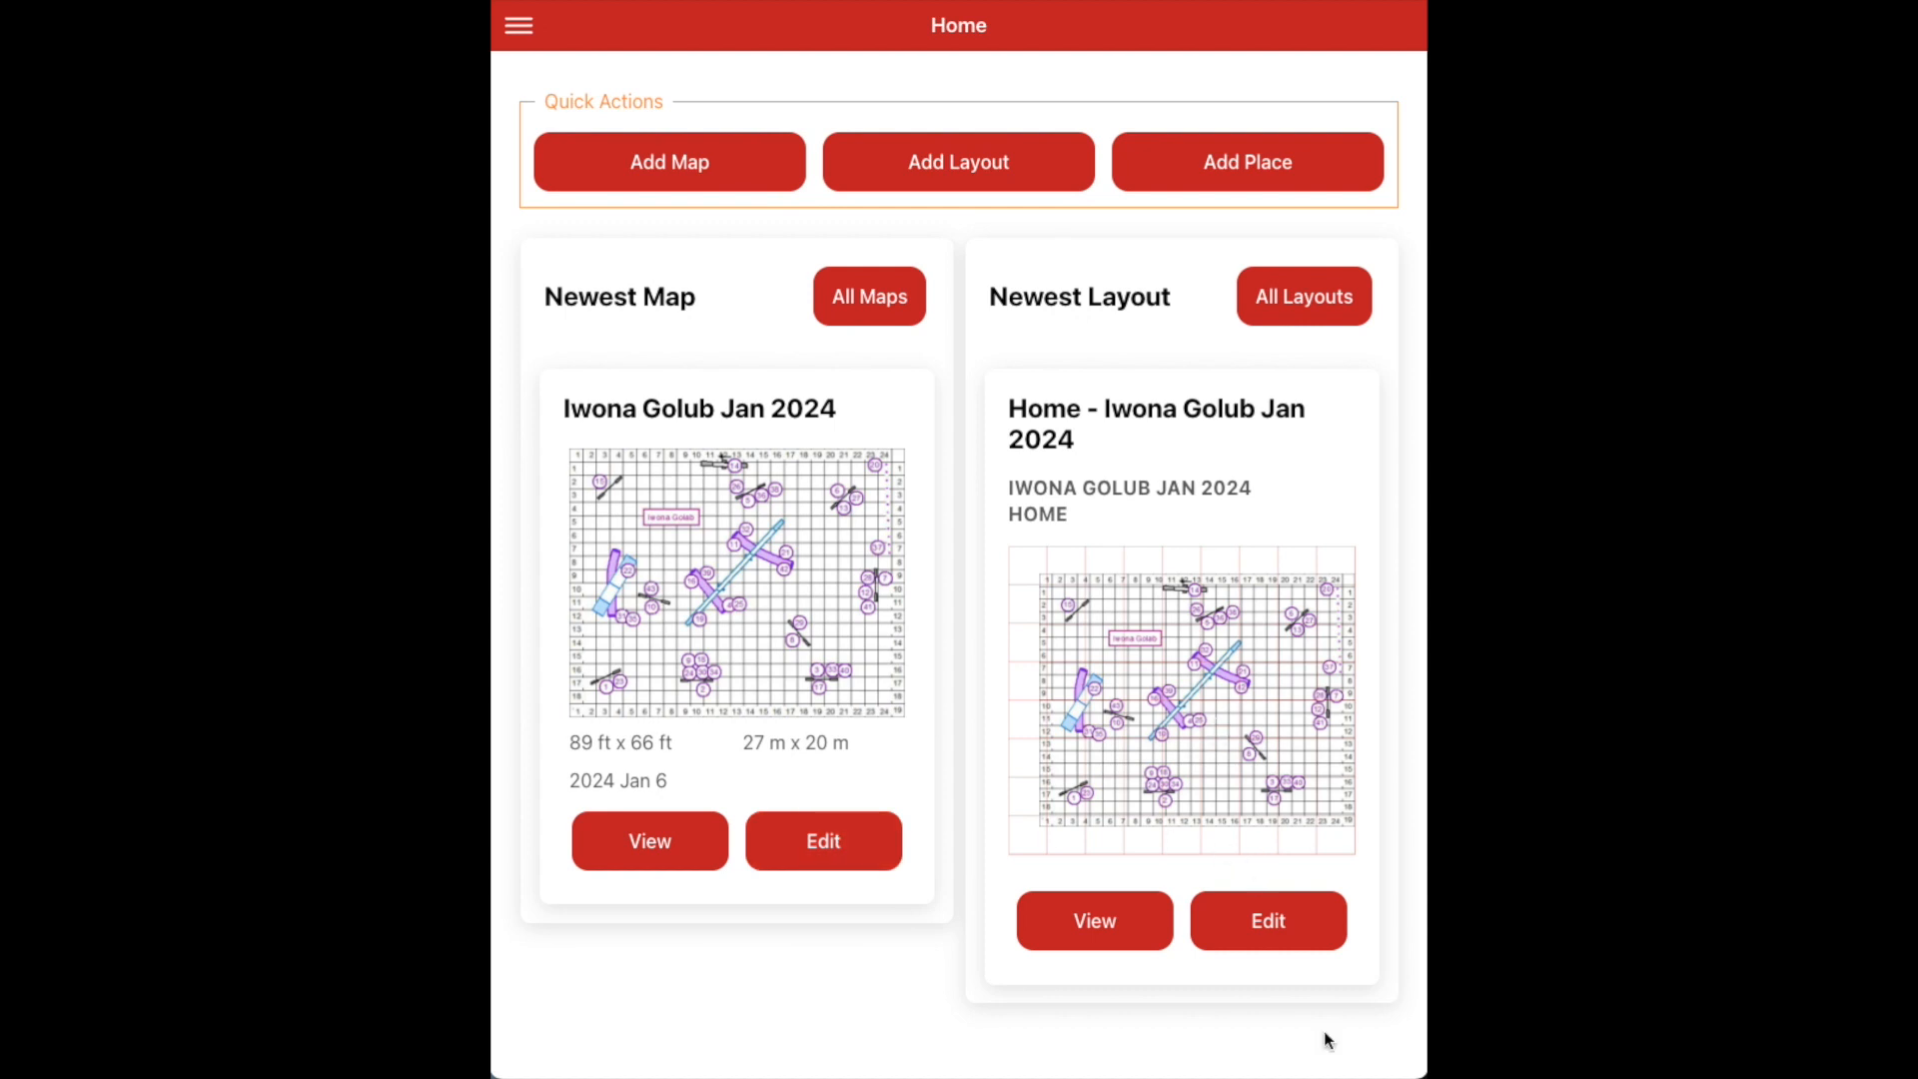
Open the saved layout and read coordinates near obstacles 29, 8, 3 and 33
left_click(1119, 928)
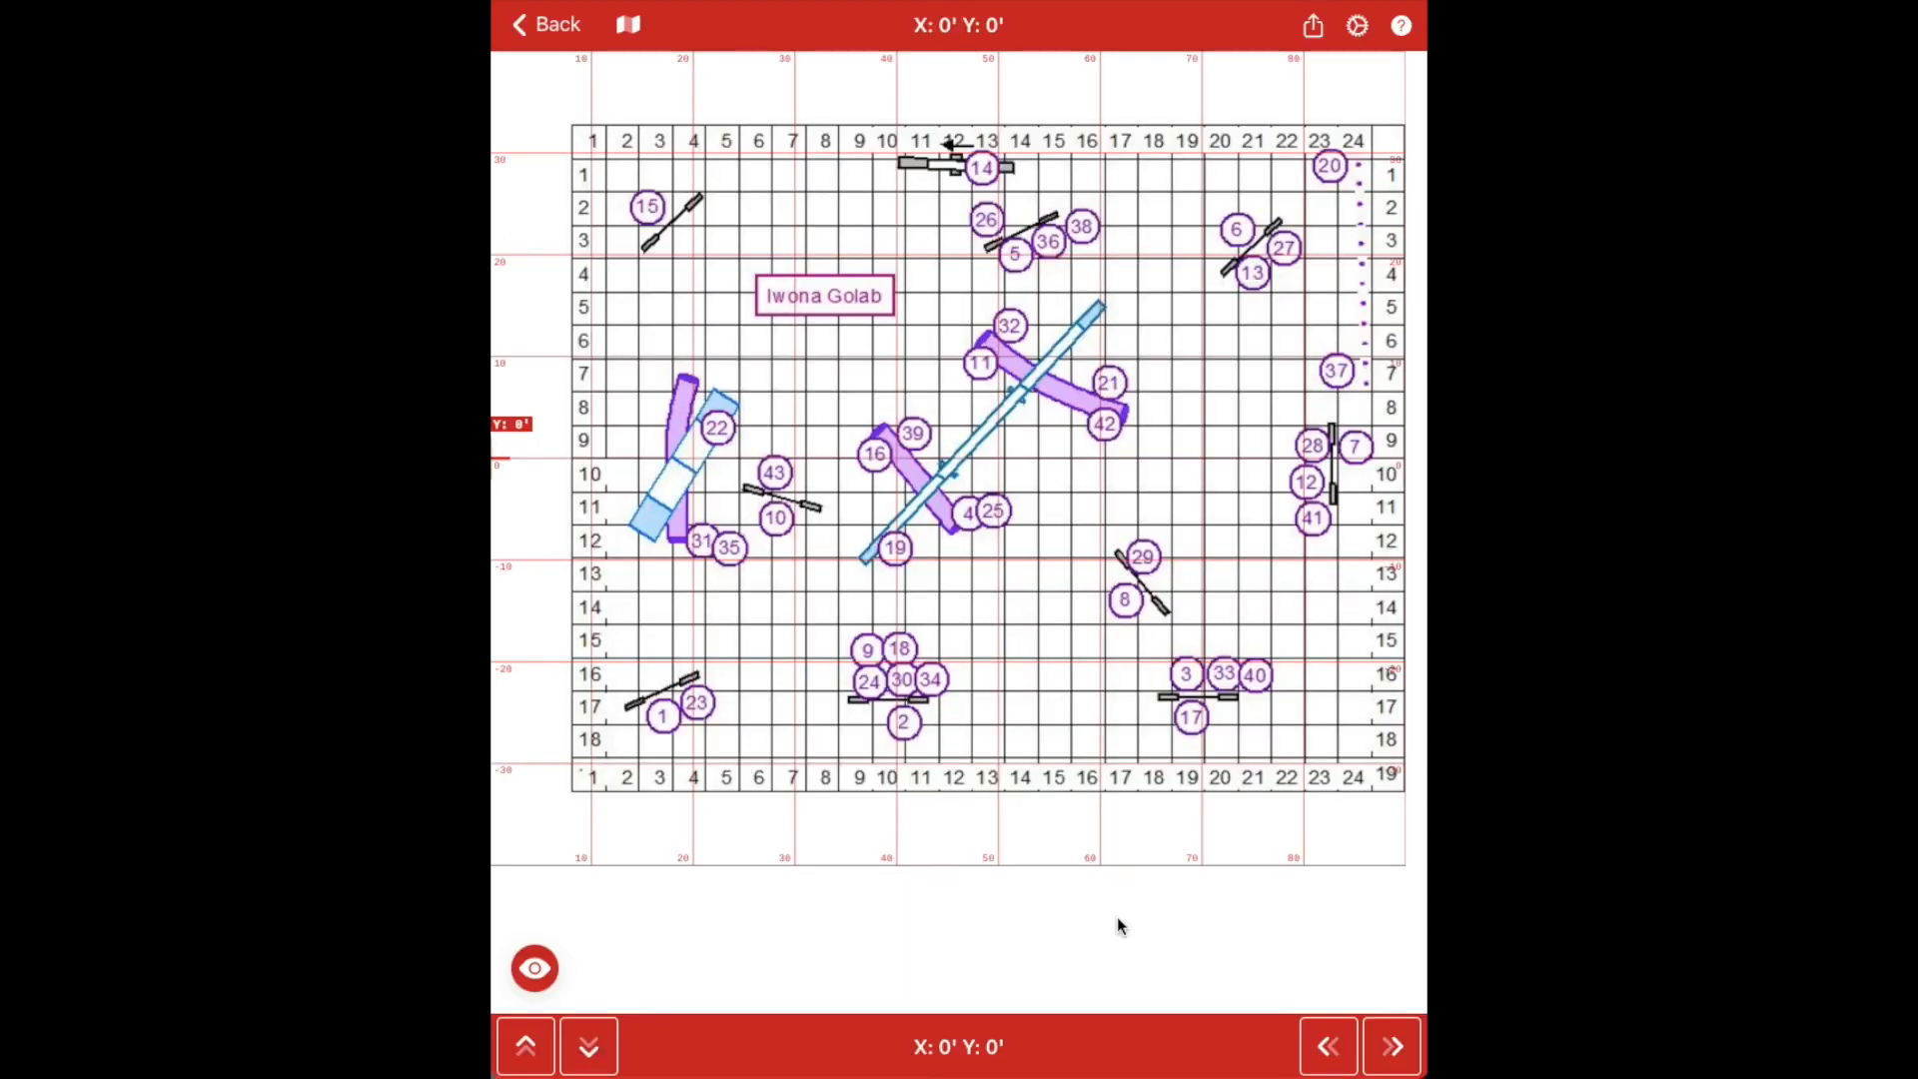
left_click(1148, 590)
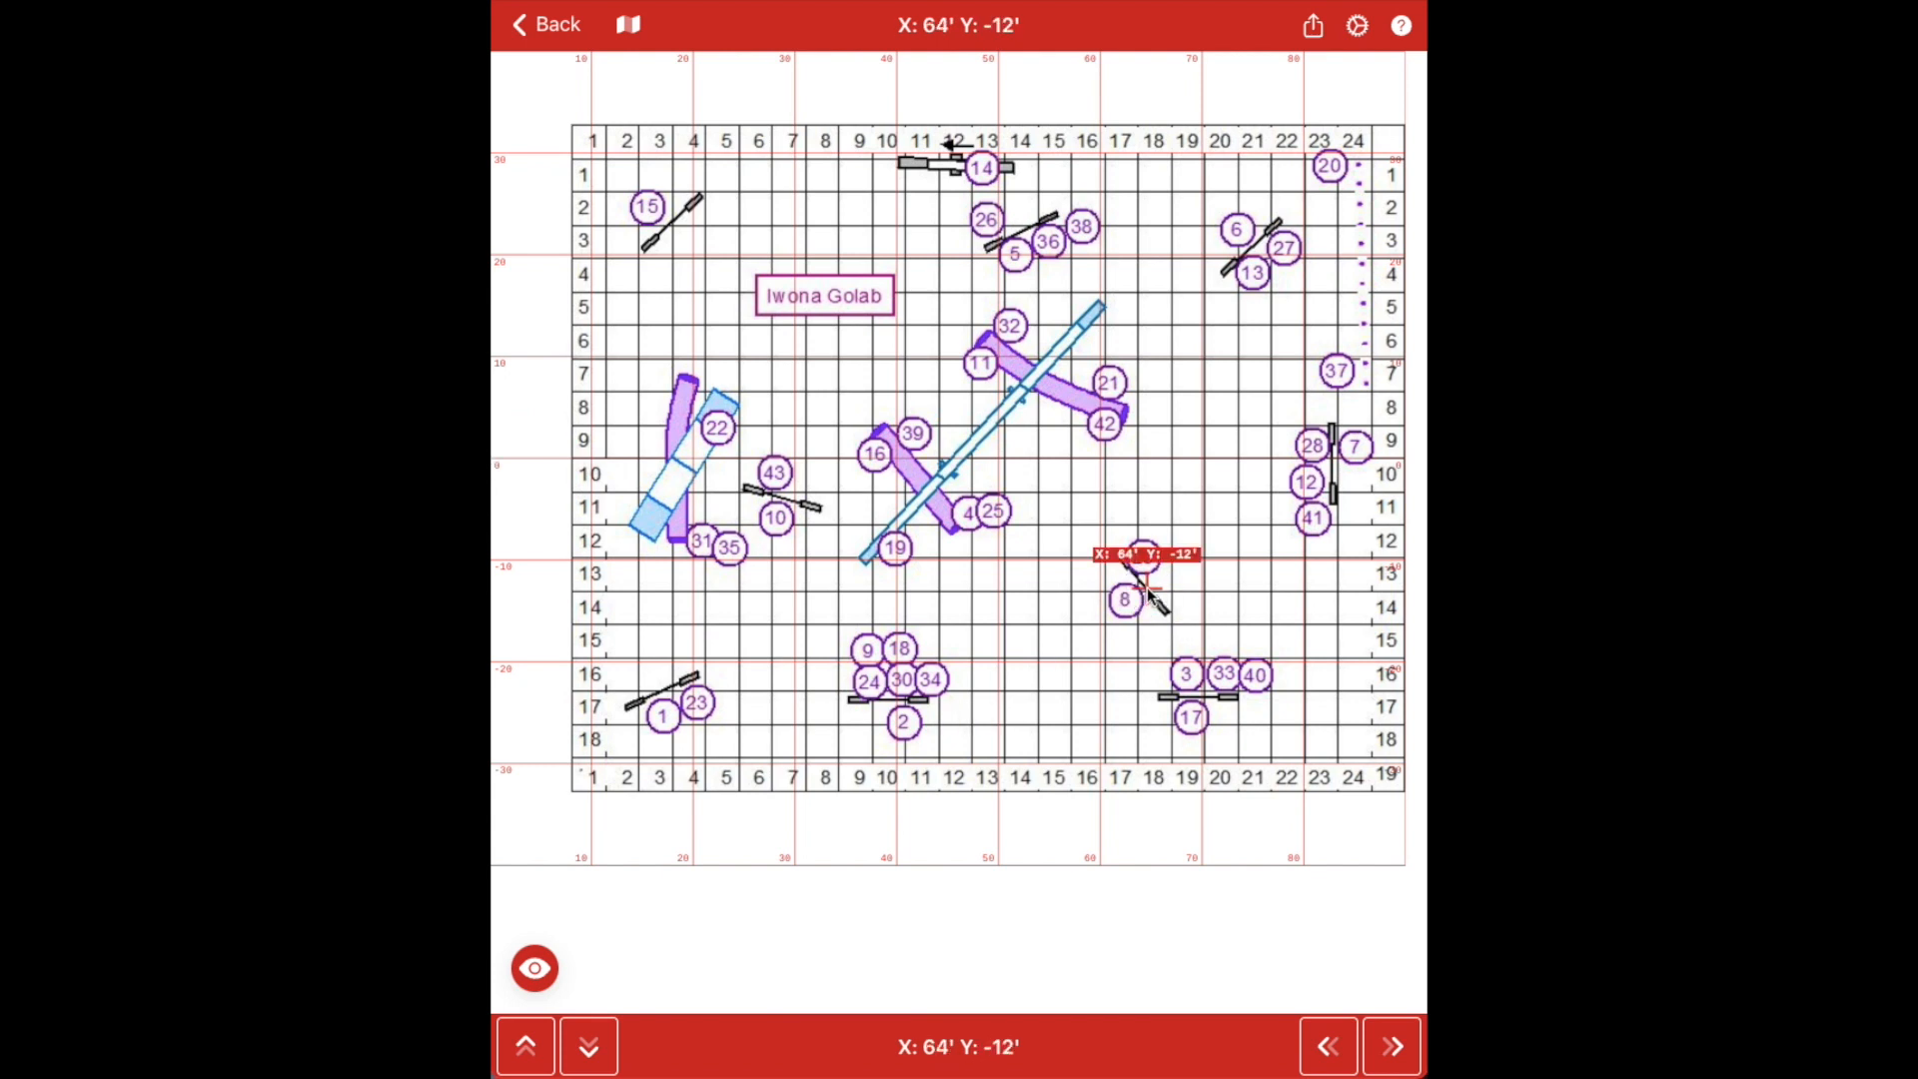
left_click(1205, 701)
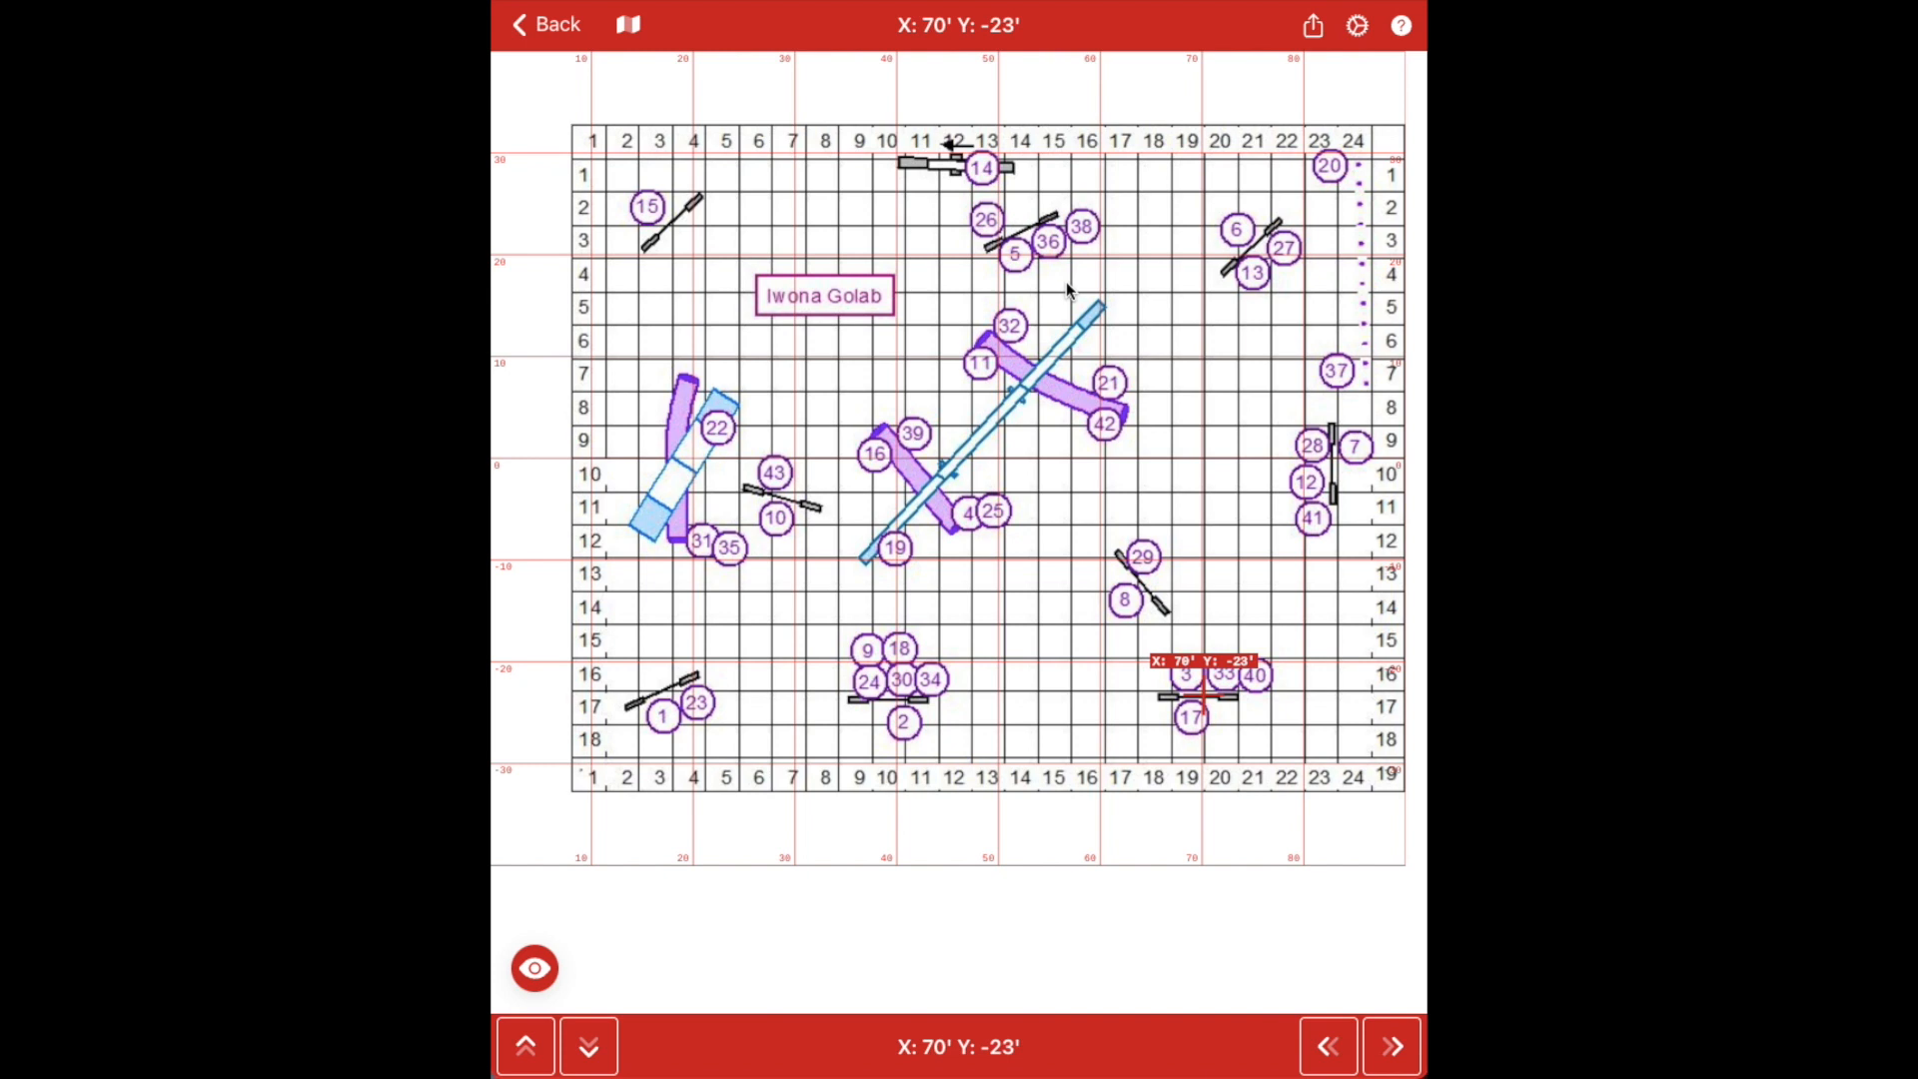
Read plank-end coordinates for the blue plank and obstacles 11 and 42, then open Settings
left_click(1100, 304)
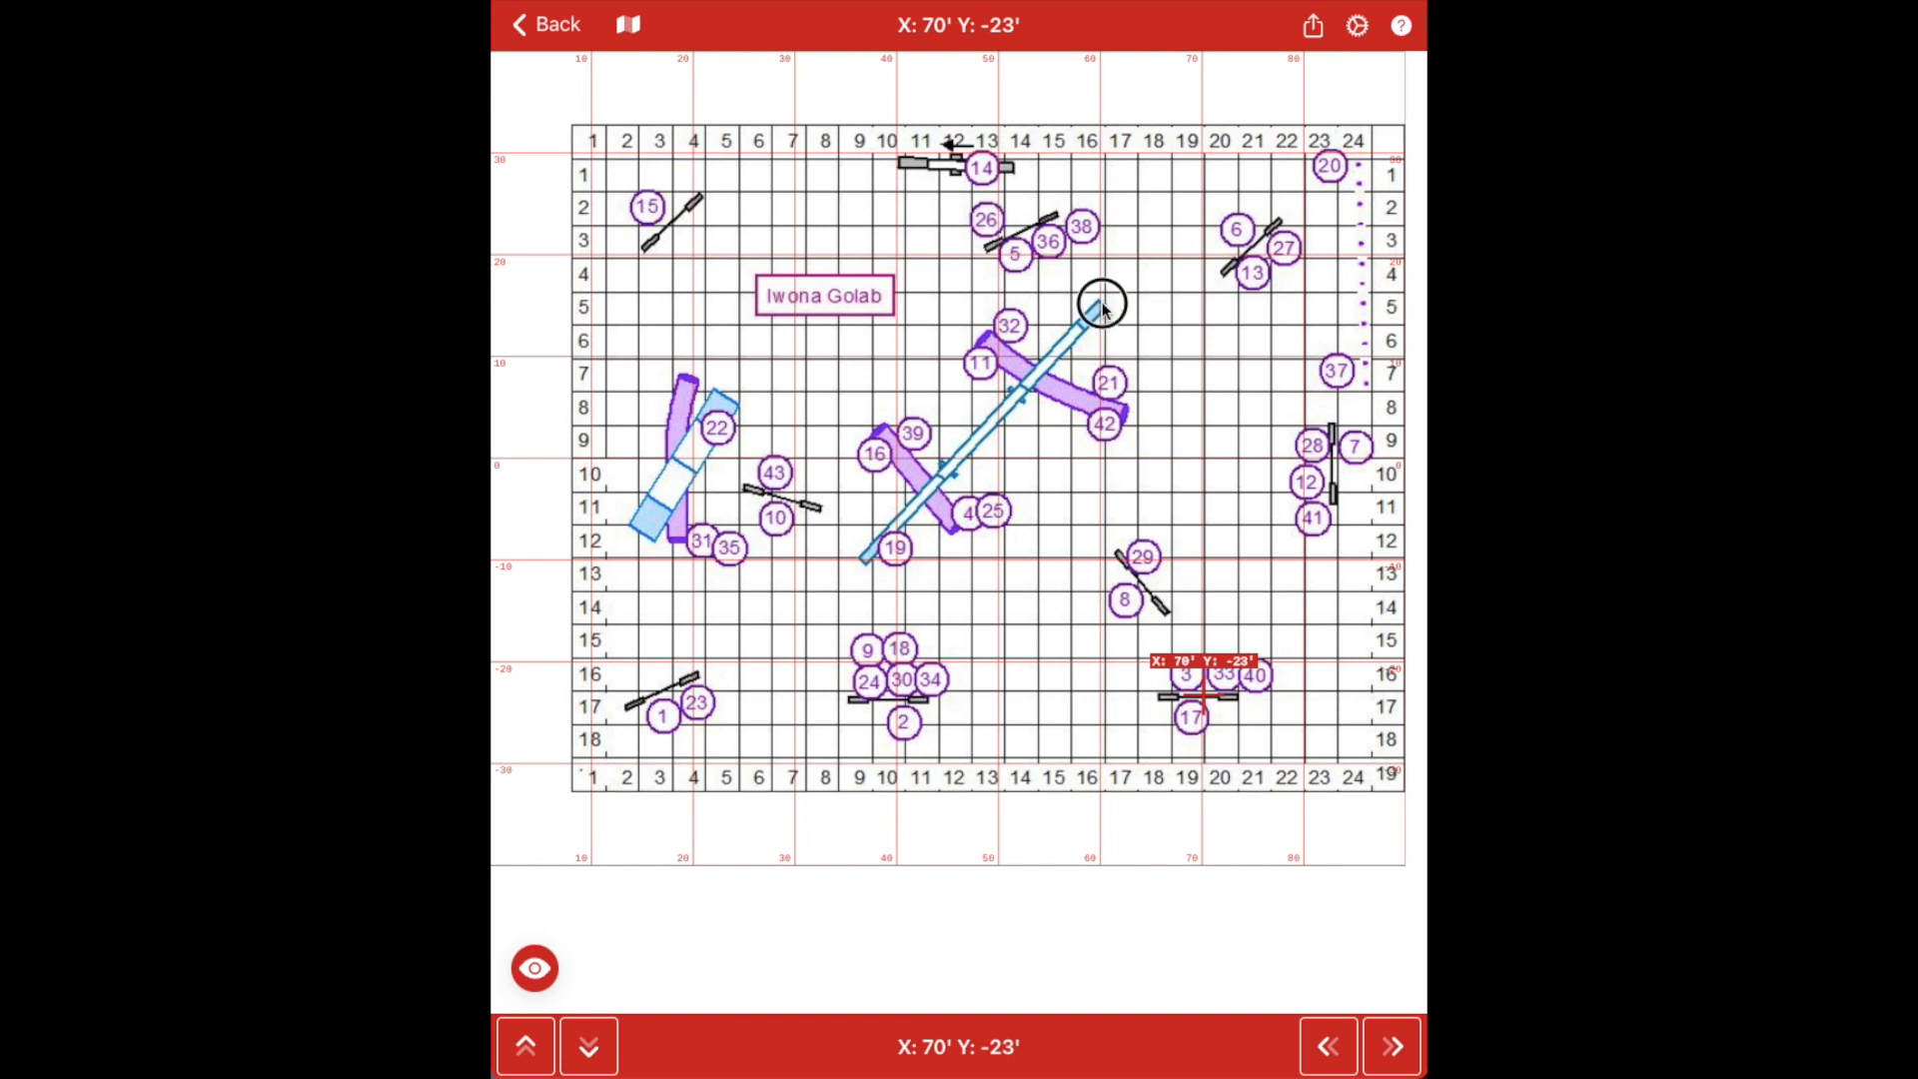
left_click(983, 345)
left_click(1127, 418)
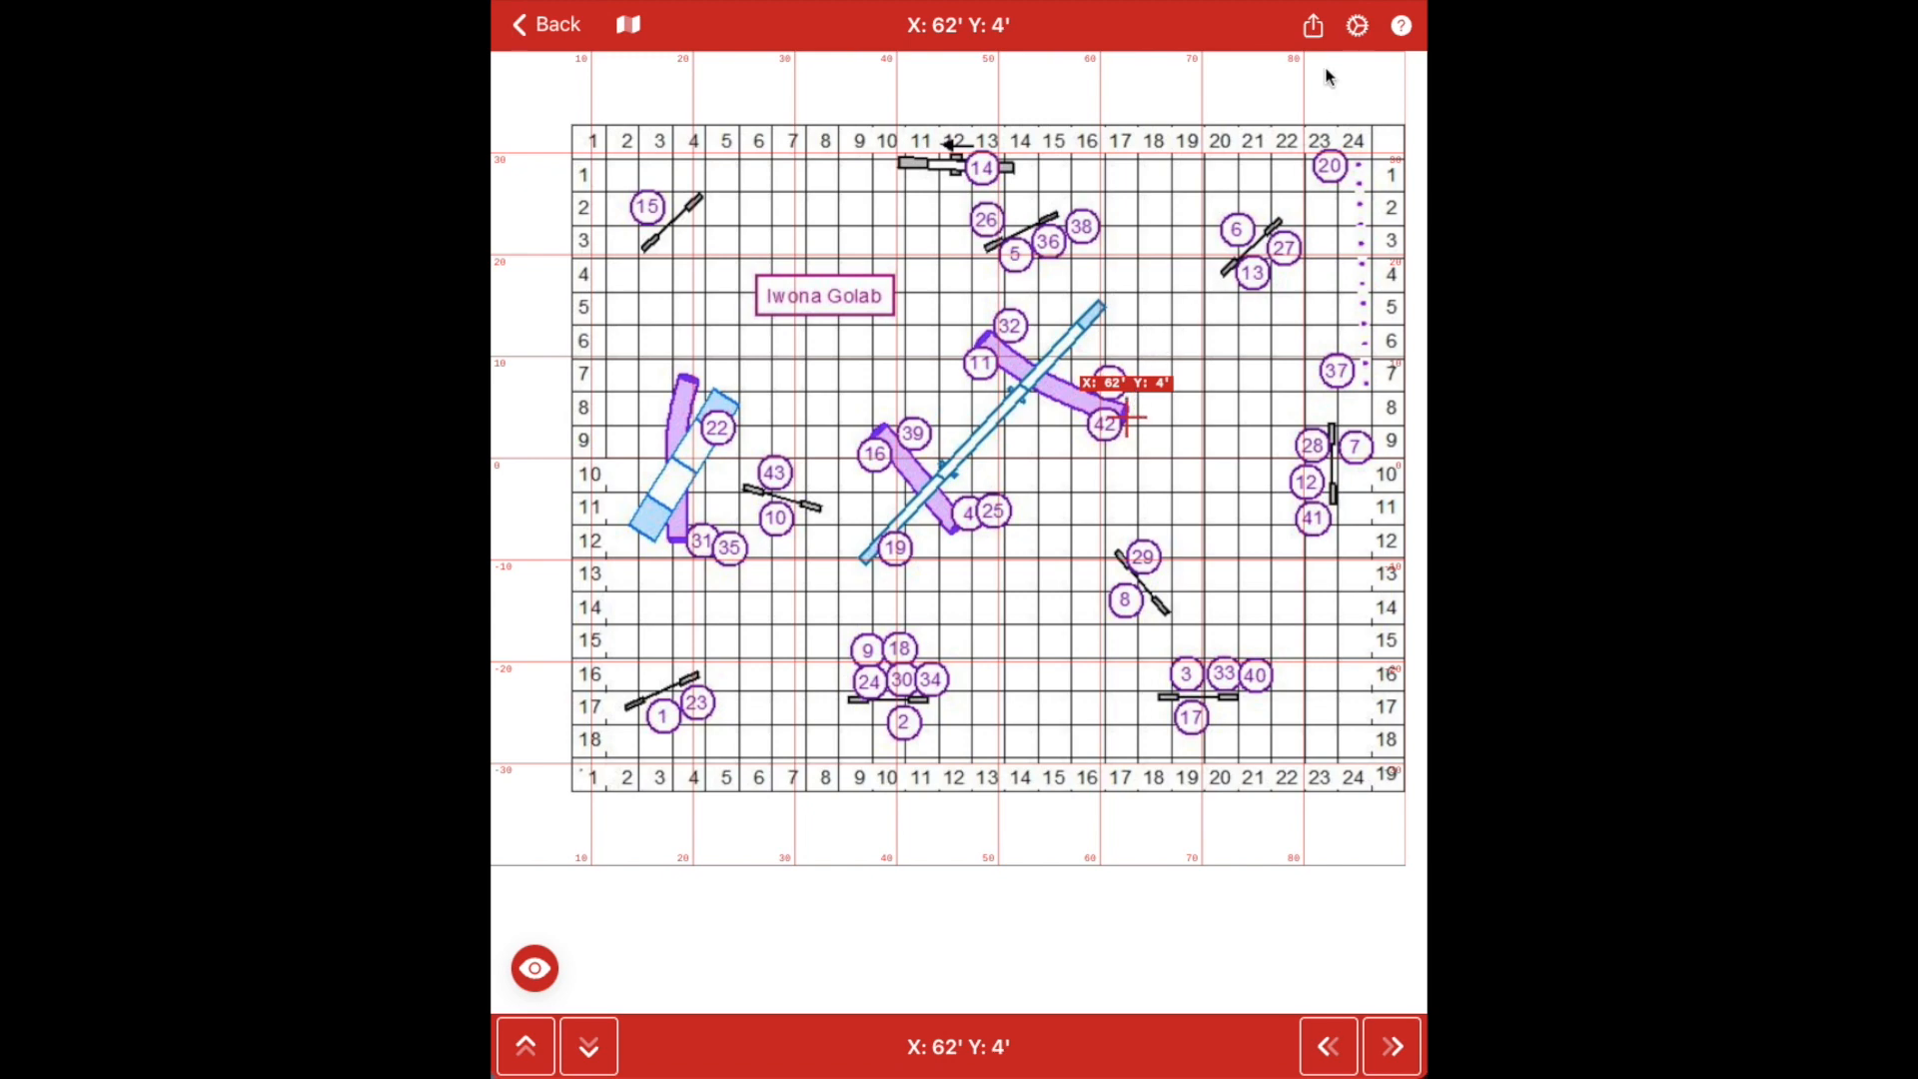
left_click(1359, 28)
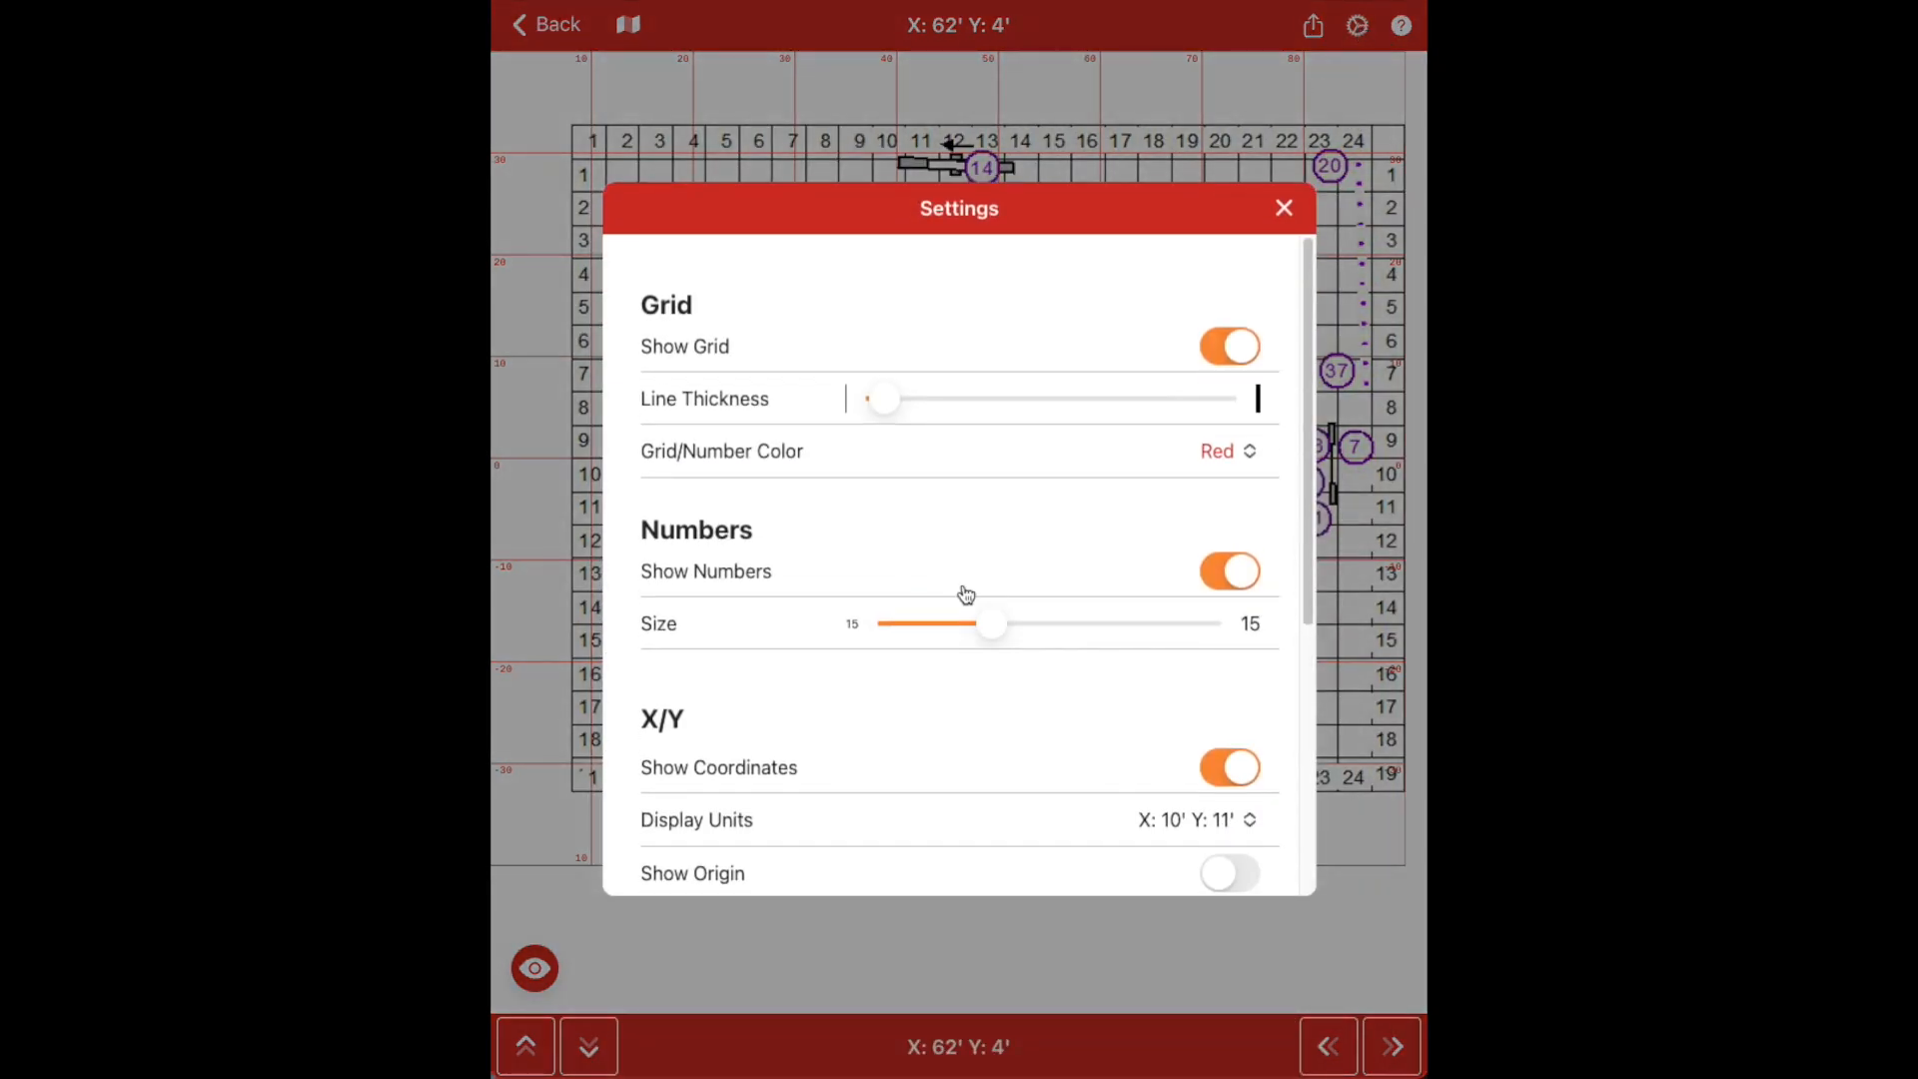
Increase Line Thickness and Numbers Size, switch on Show Origin, and close Settings
left_click_drag(880, 401, 1018, 400)
left_click_drag(988, 638, 1081, 623)
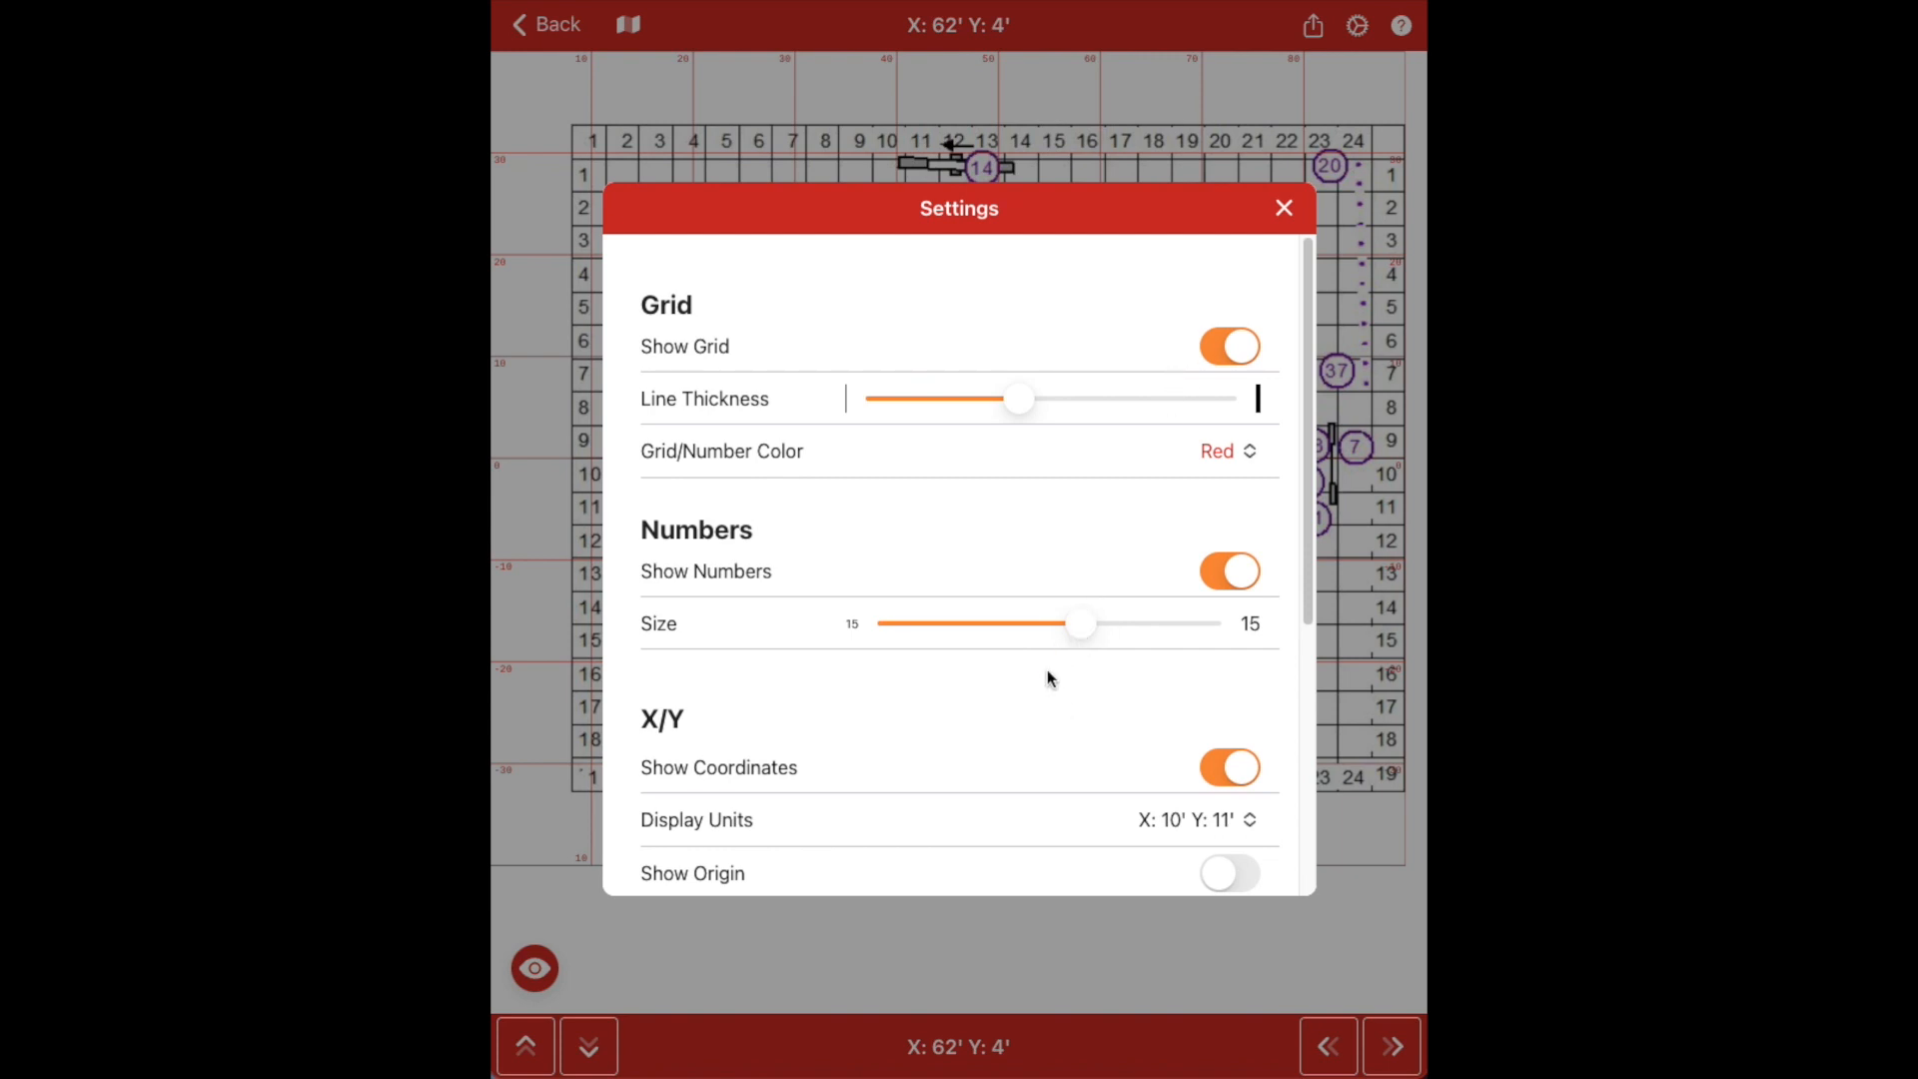
scroll(1018, 705, "down", 3)
left_click(1247, 687)
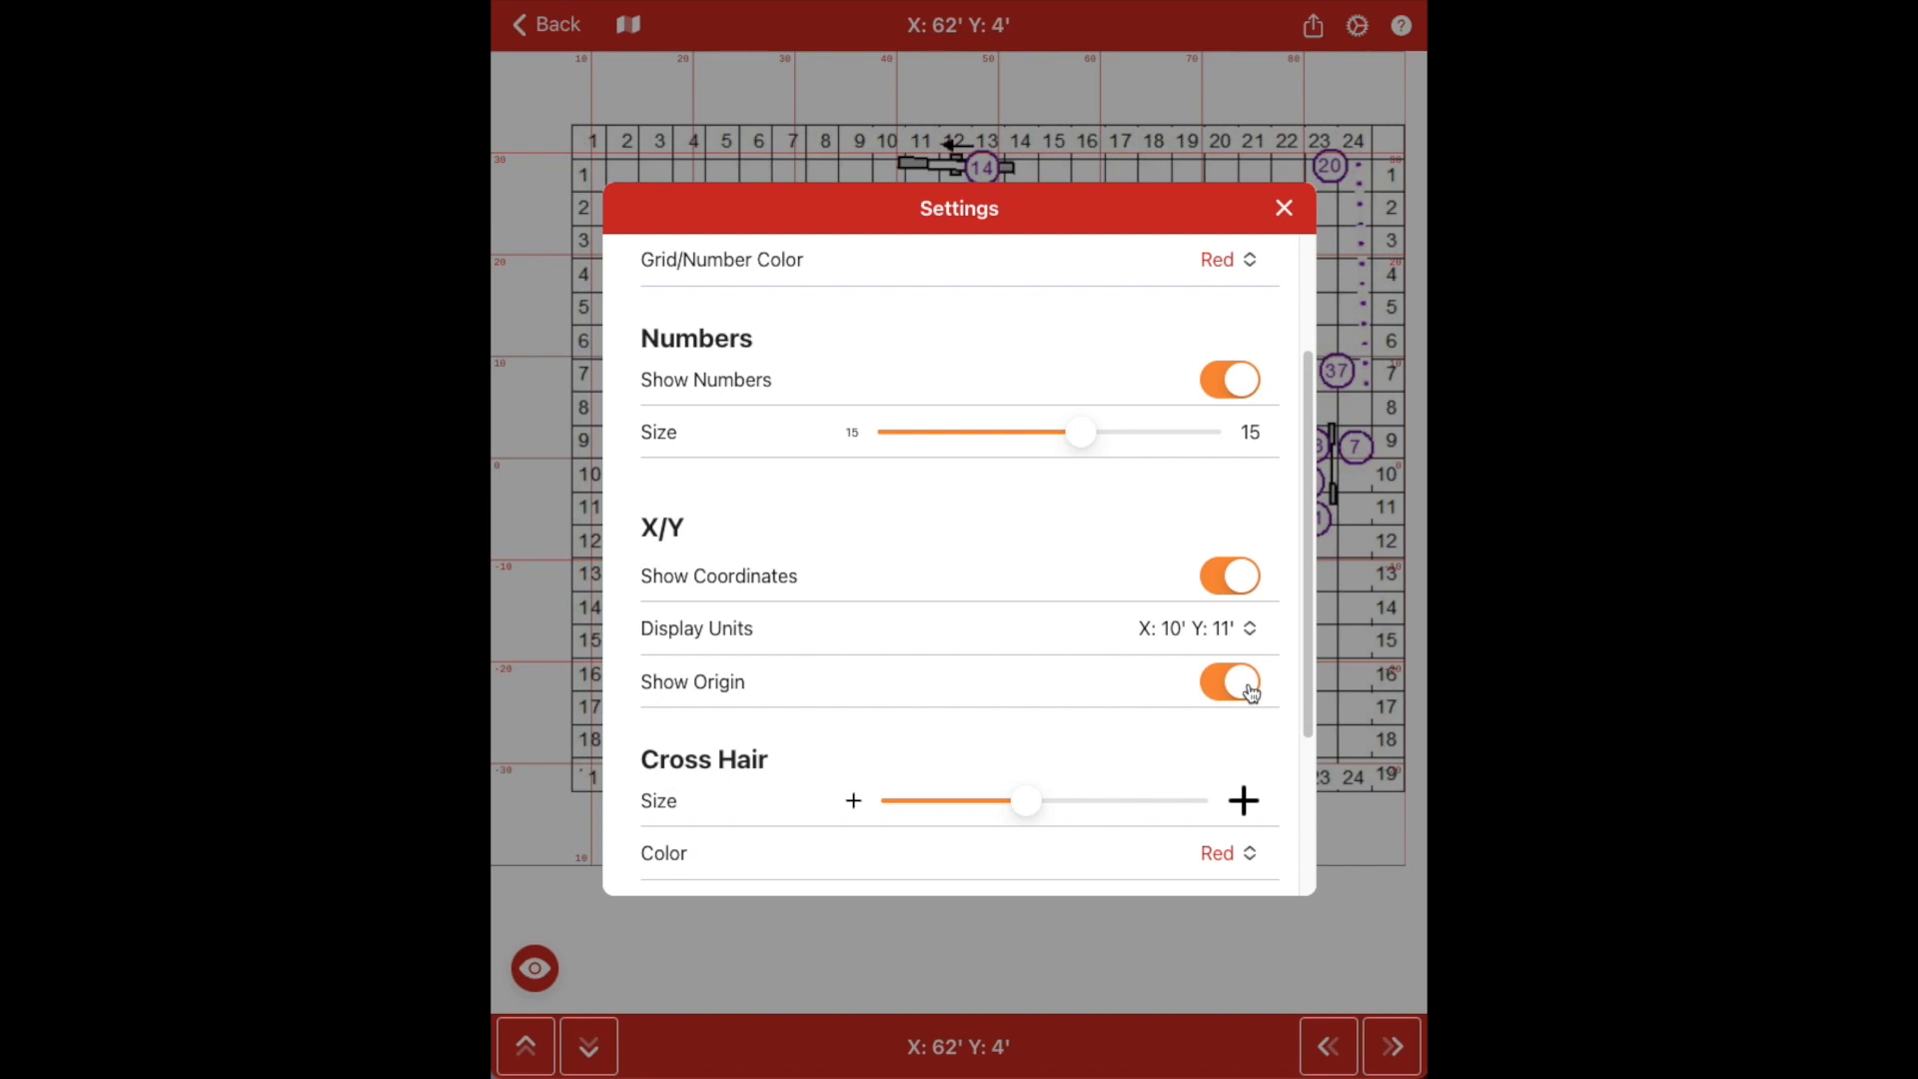
left_click(1289, 210)
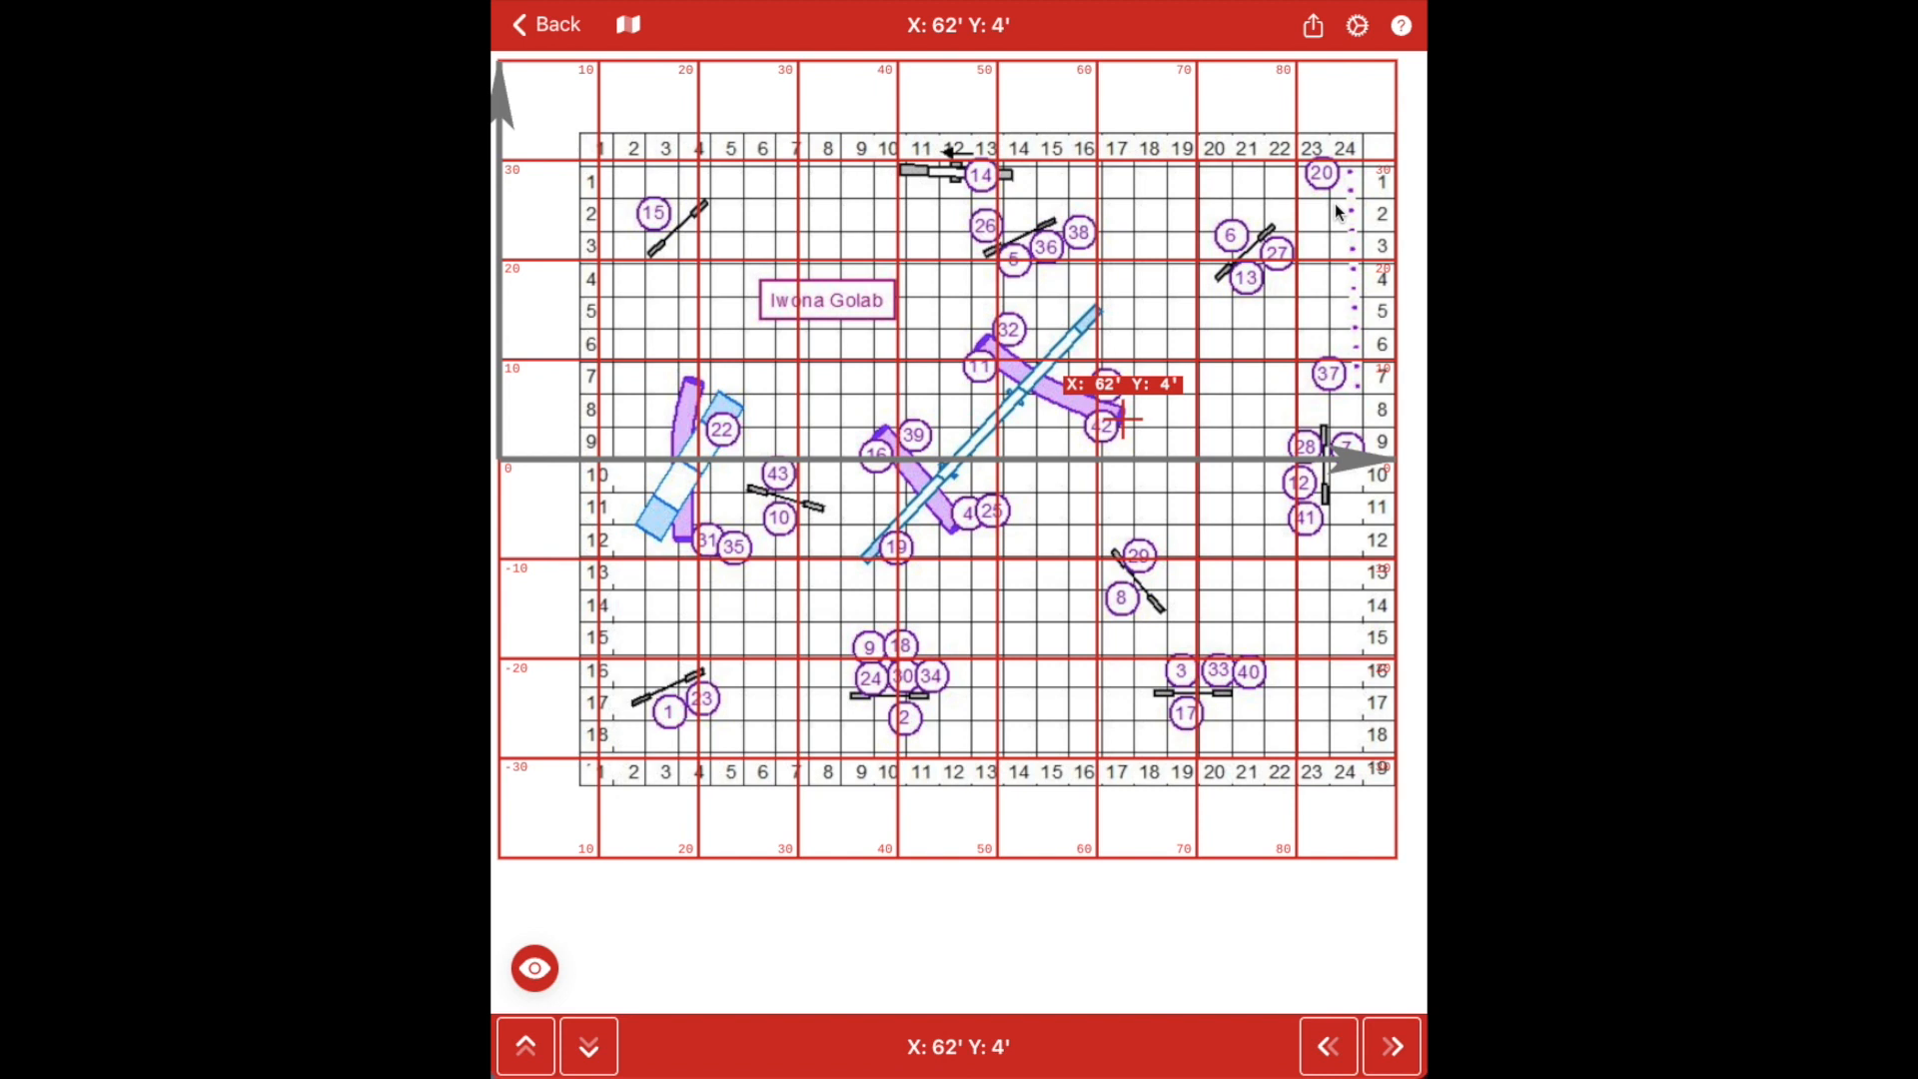
Zoom into the course map twice and place the crosshair at X 19', Y -7'
left_click(535, 971)
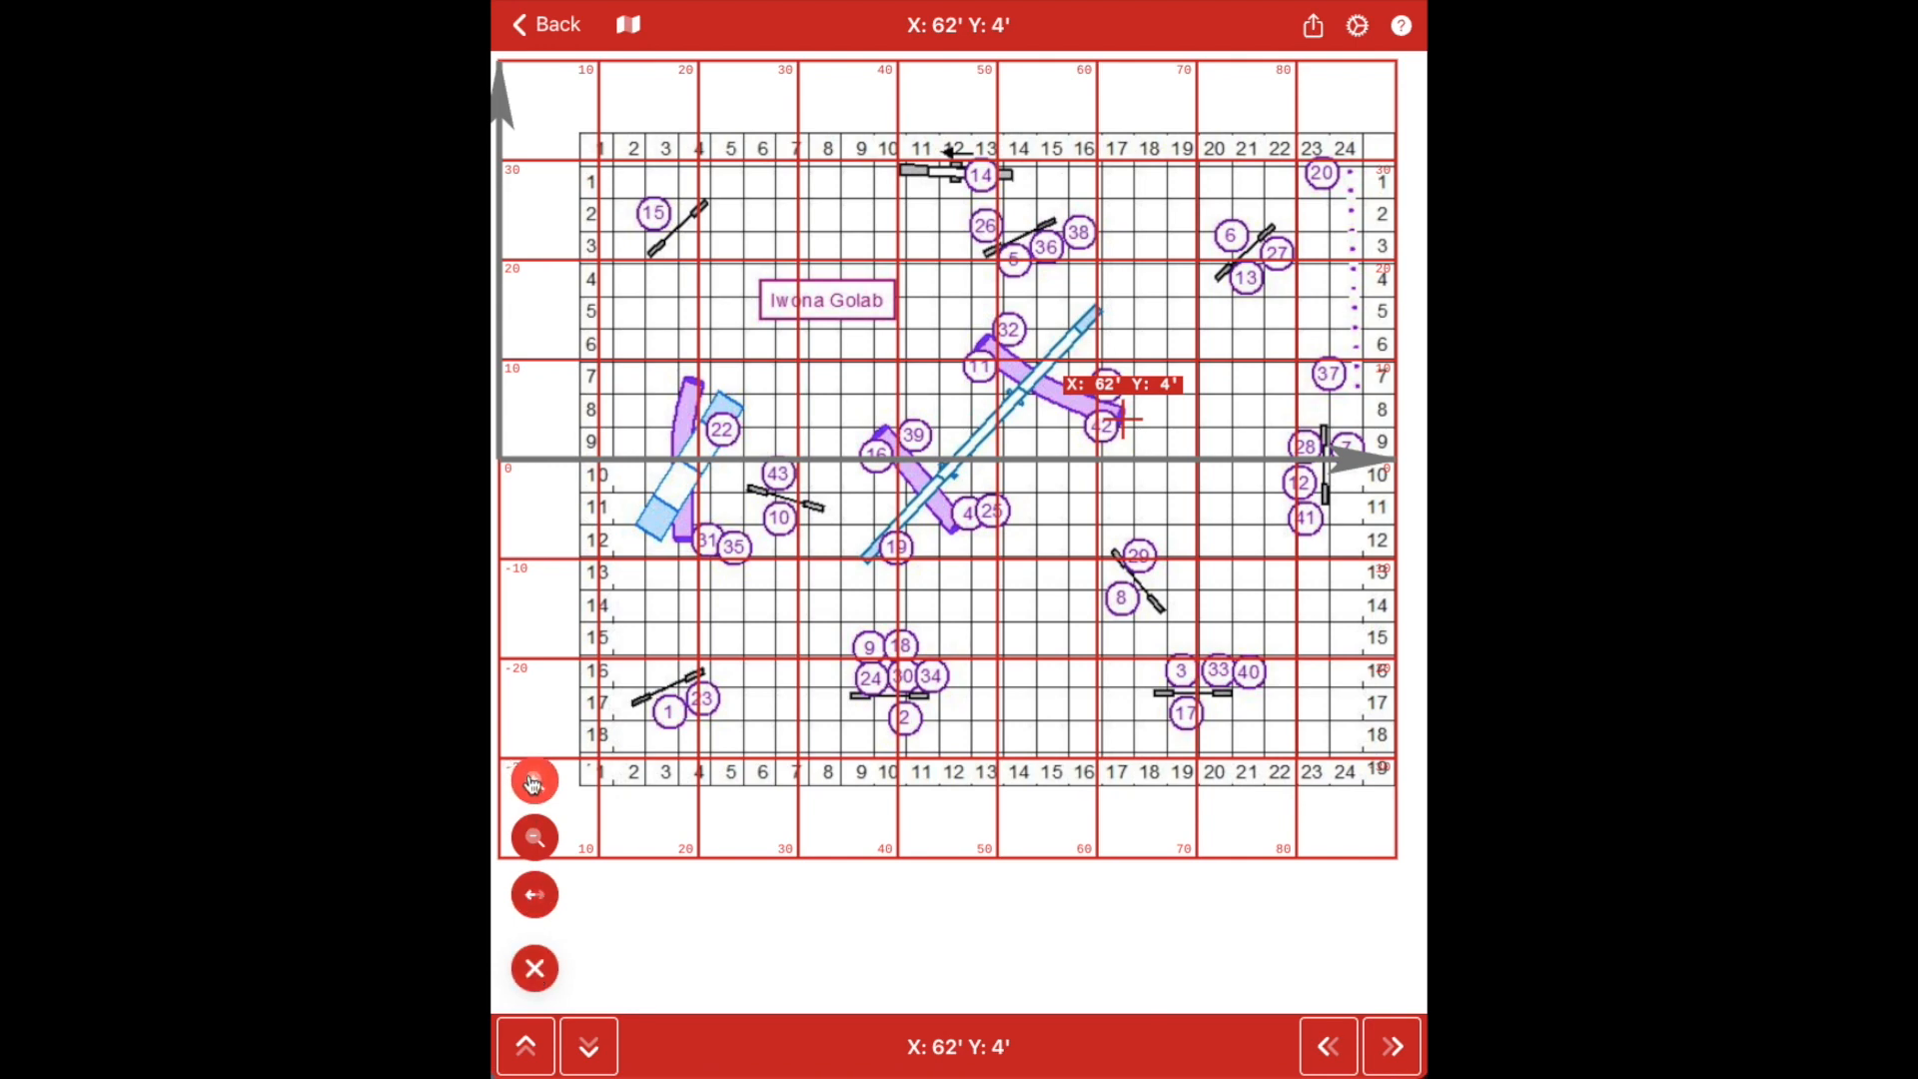
left_click(535, 780)
left_click(535, 781)
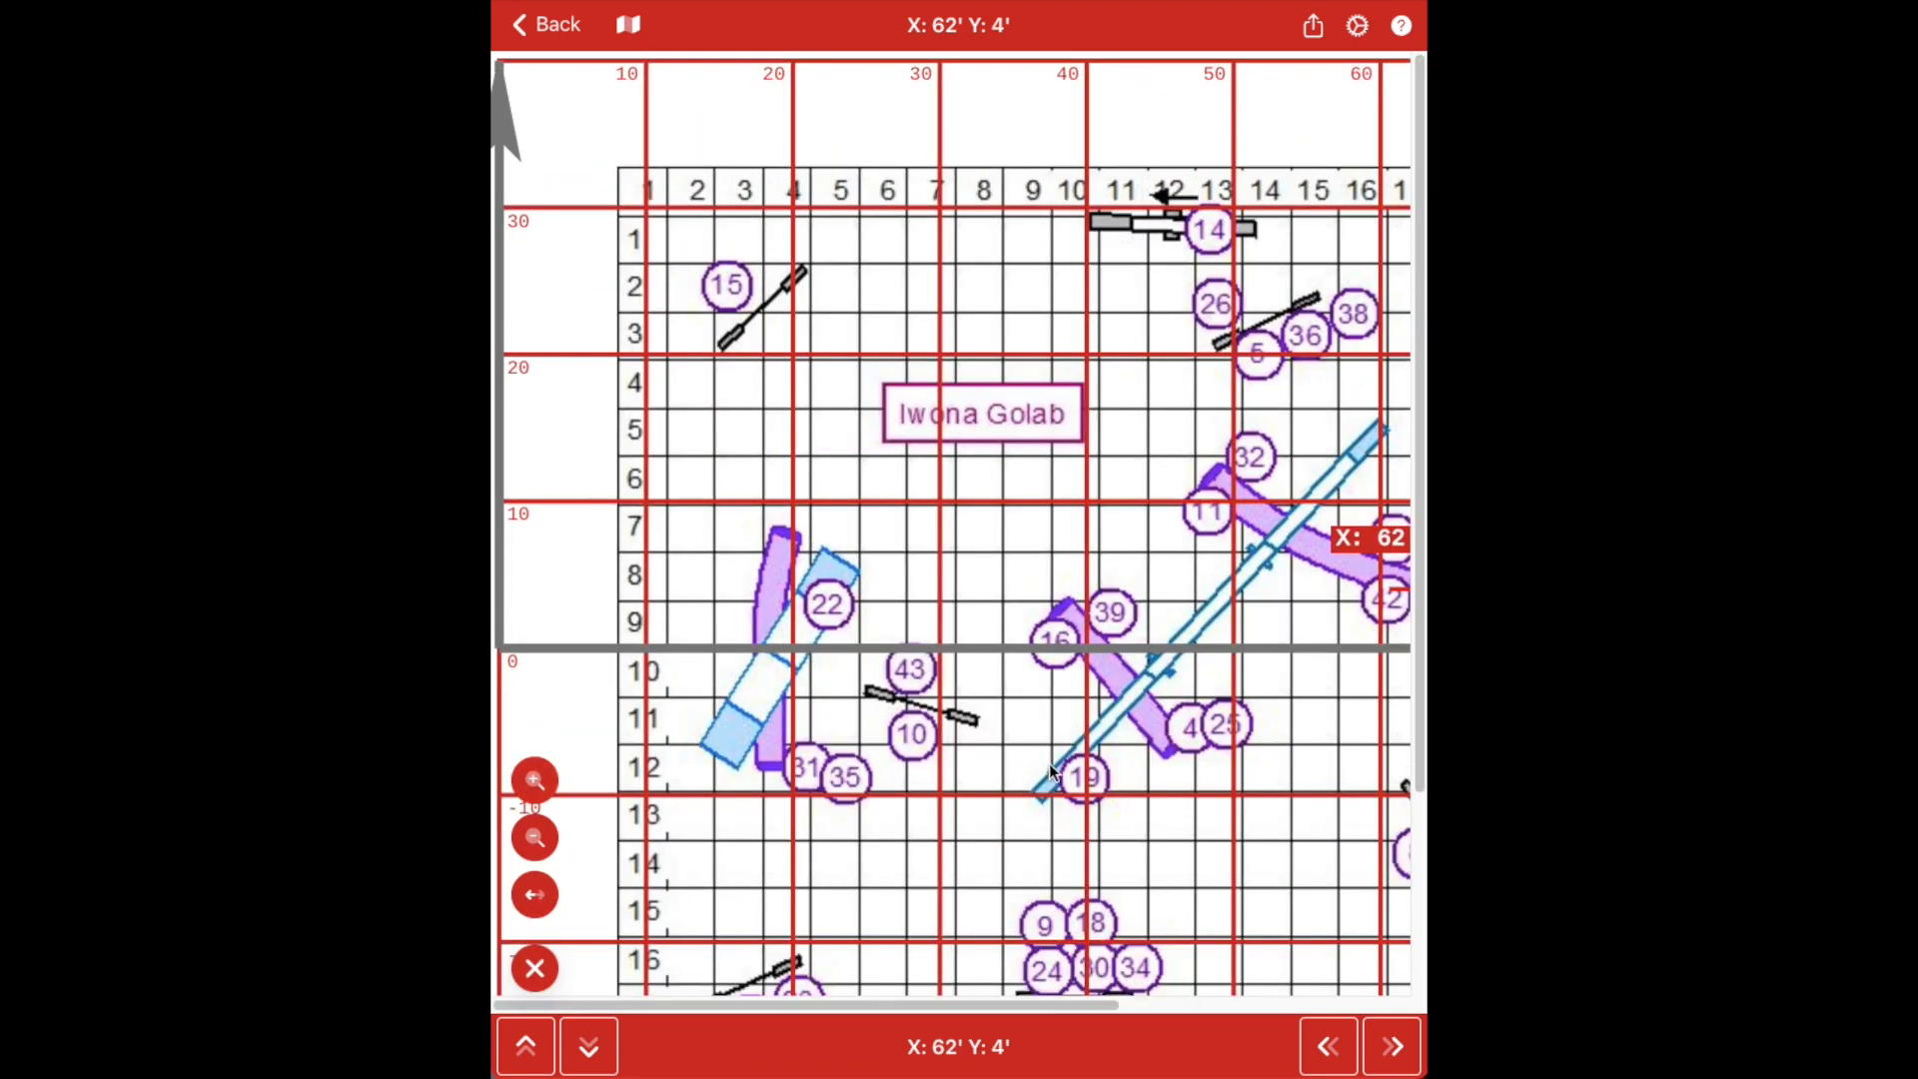
left_click(784, 764)
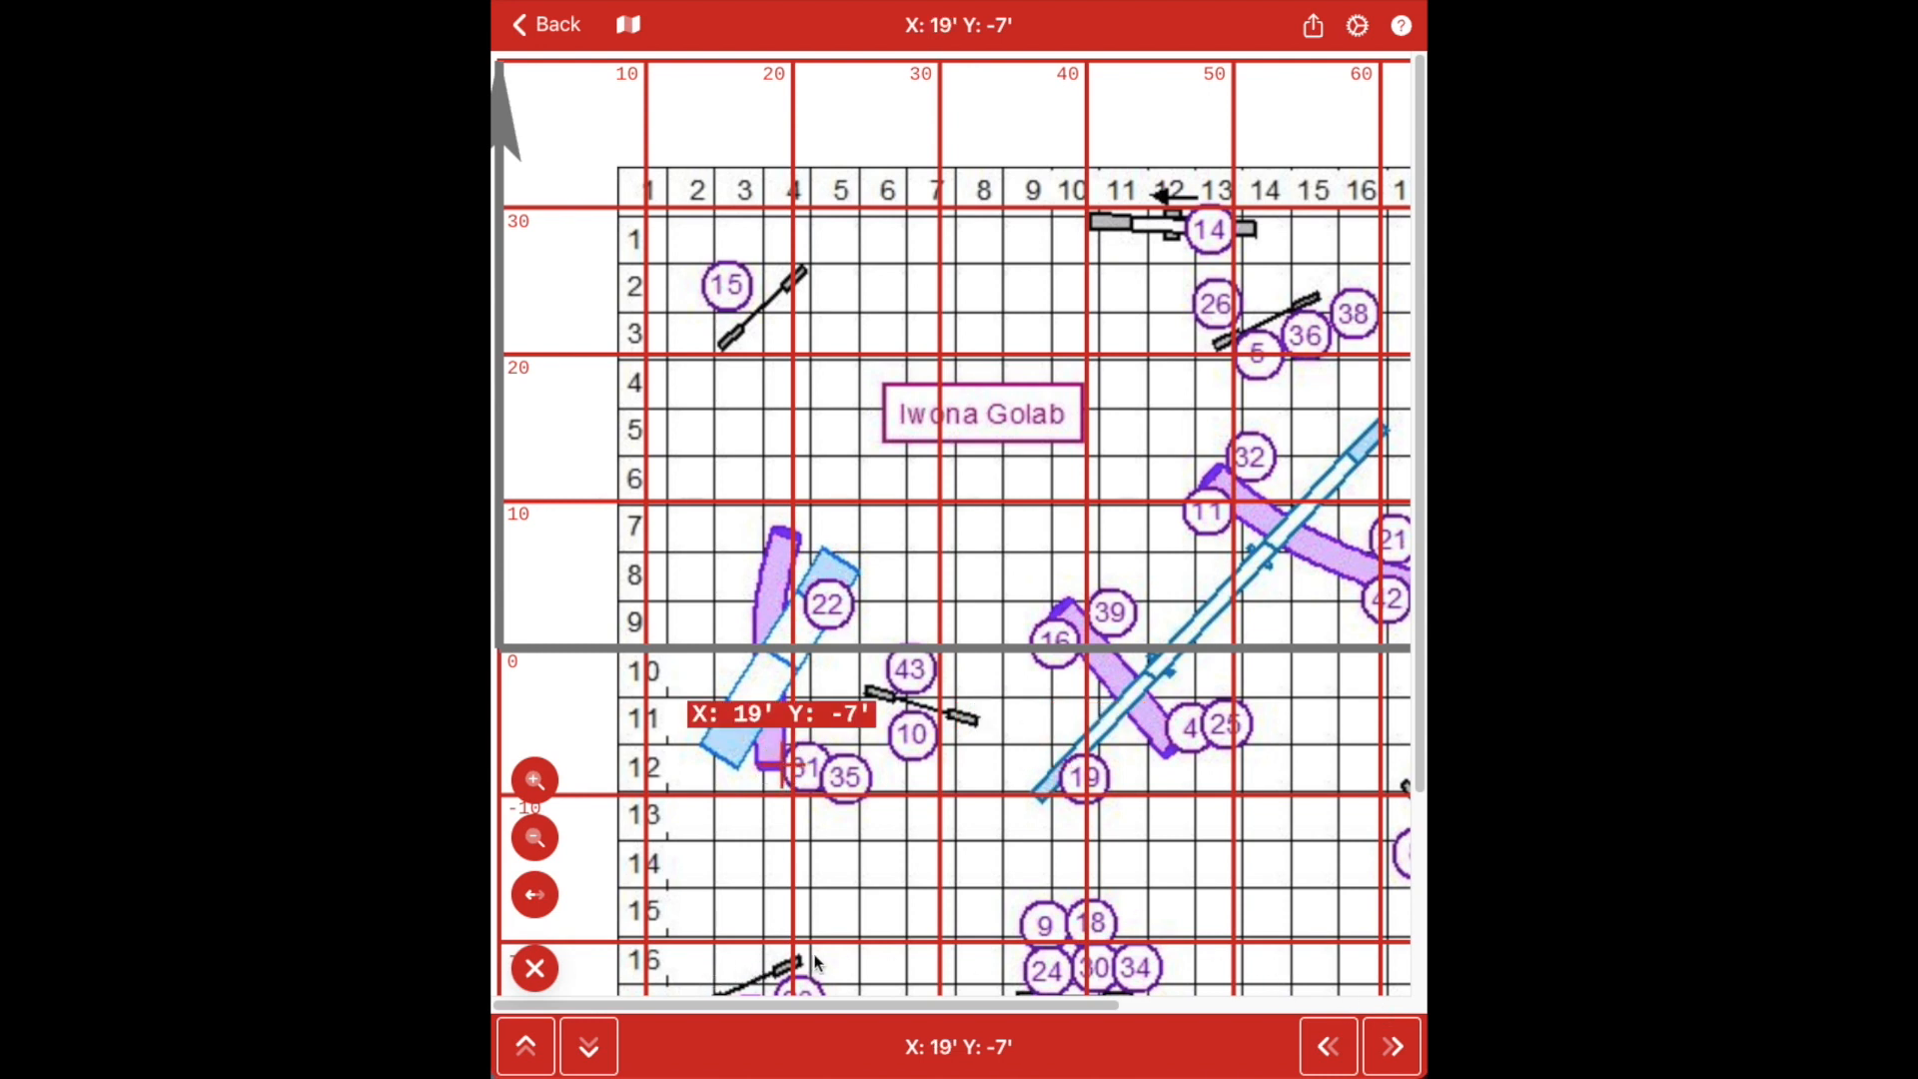
Step the crosshair down and right to X 22', Y -11', then open Save Image
left_click(594, 1046)
left_click(594, 1046)
left_click(594, 1046)
left_click(594, 1046)
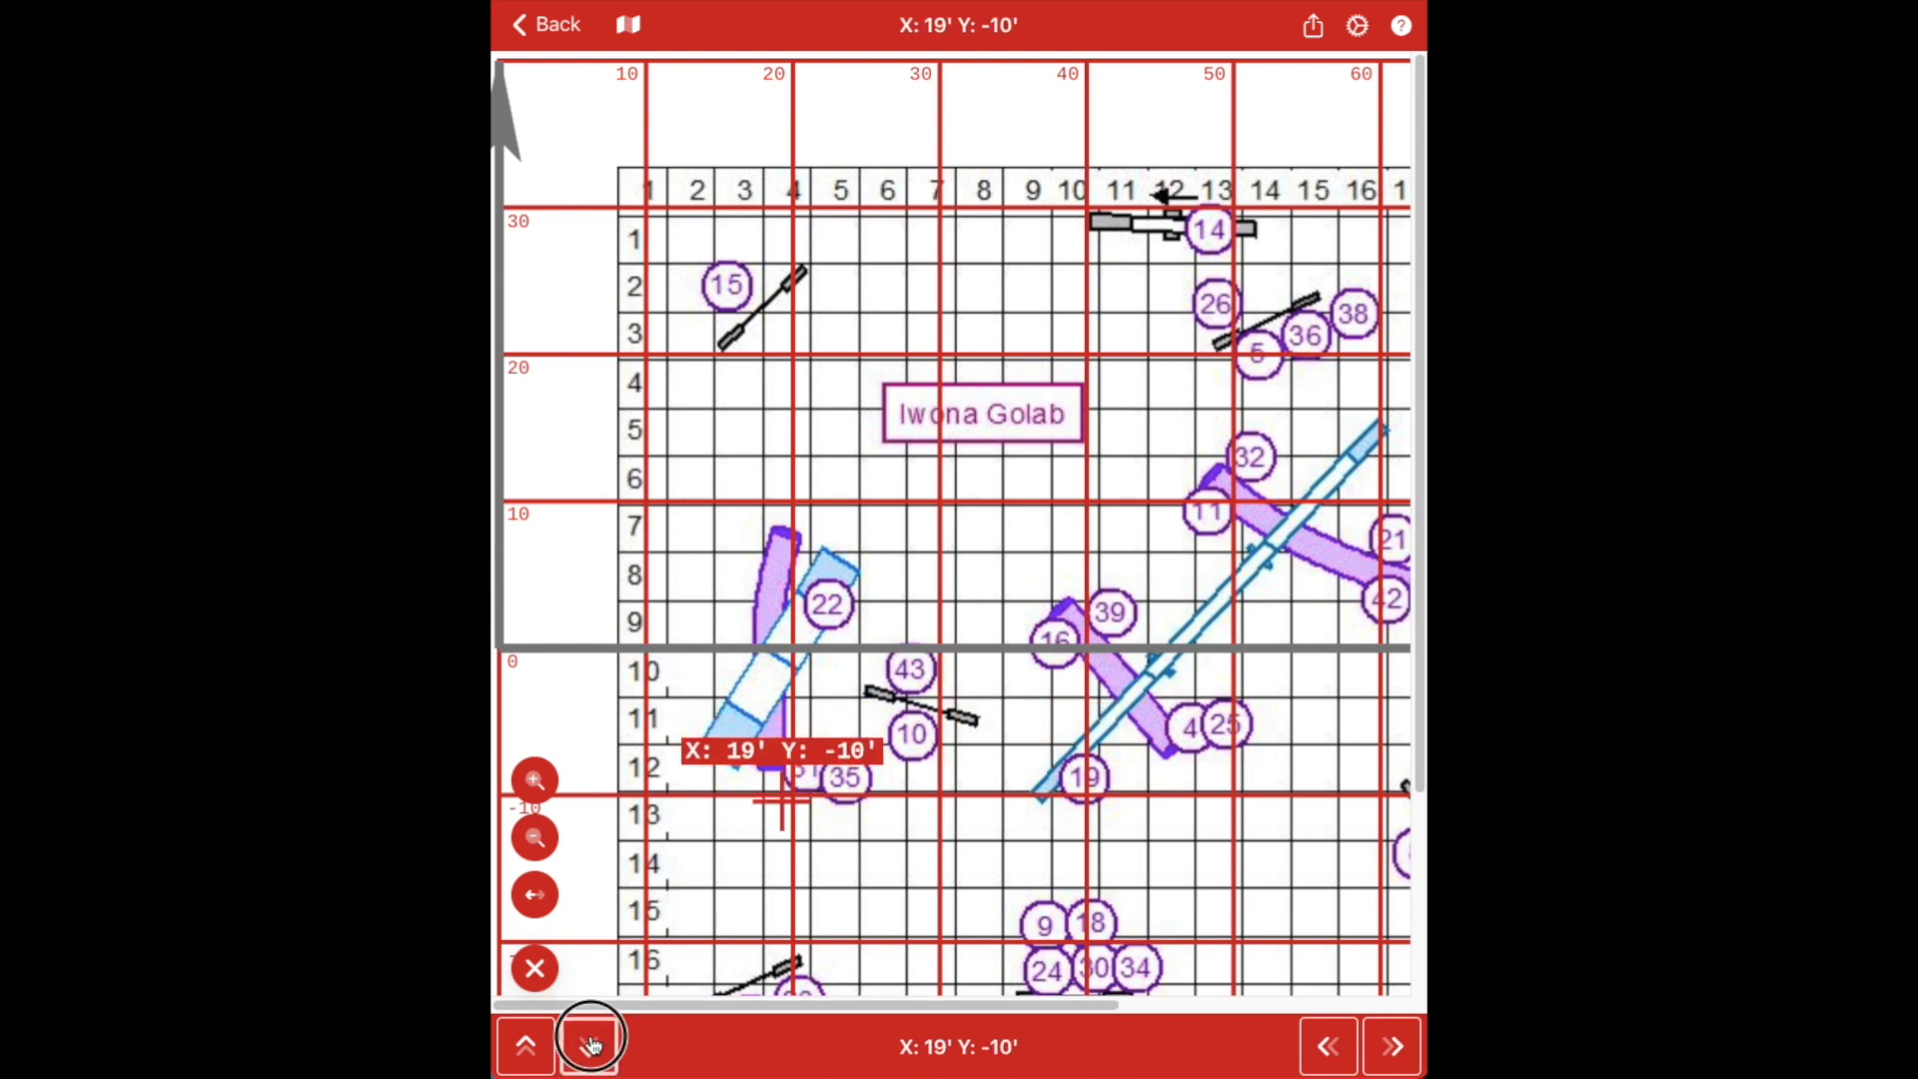
left_click(593, 1046)
left_click(1394, 1046)
left_click(1394, 1046)
left_click(1394, 1046)
left_click(1393, 1046)
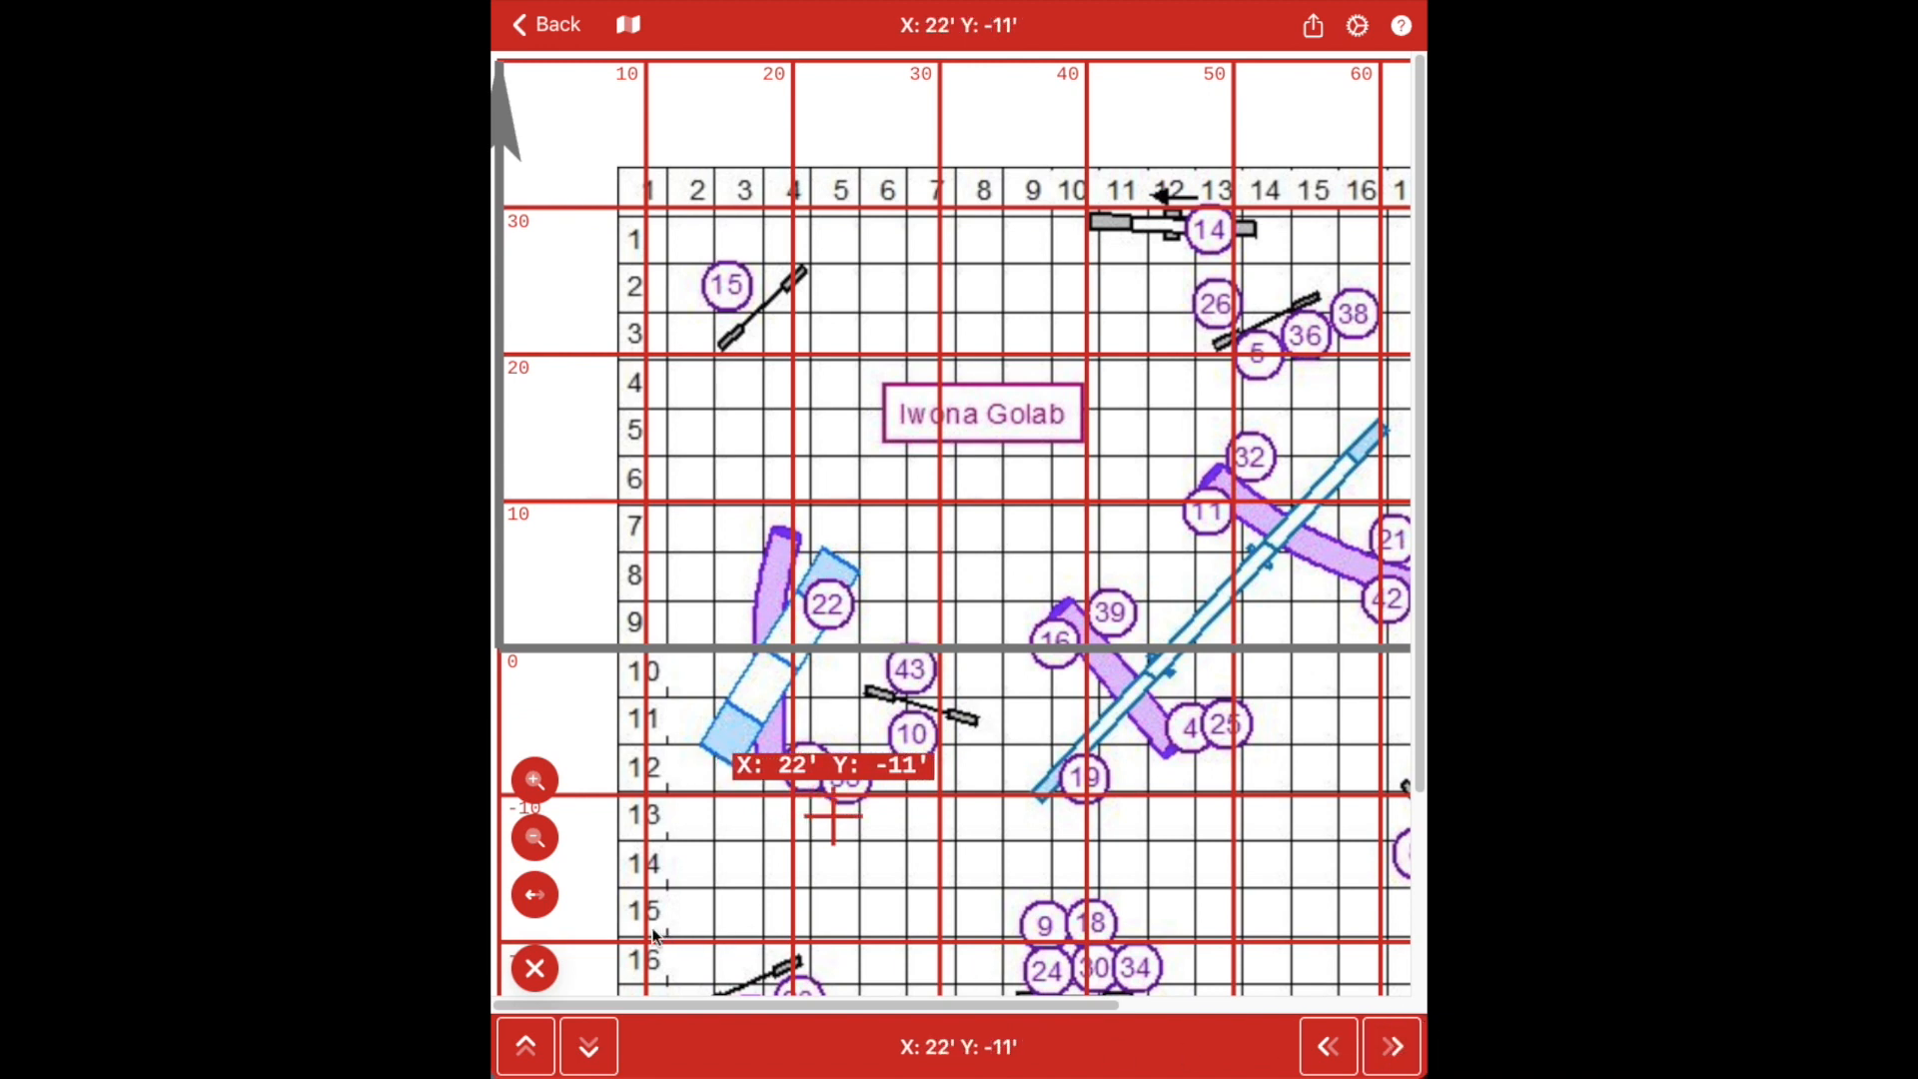
left_click(536, 966)
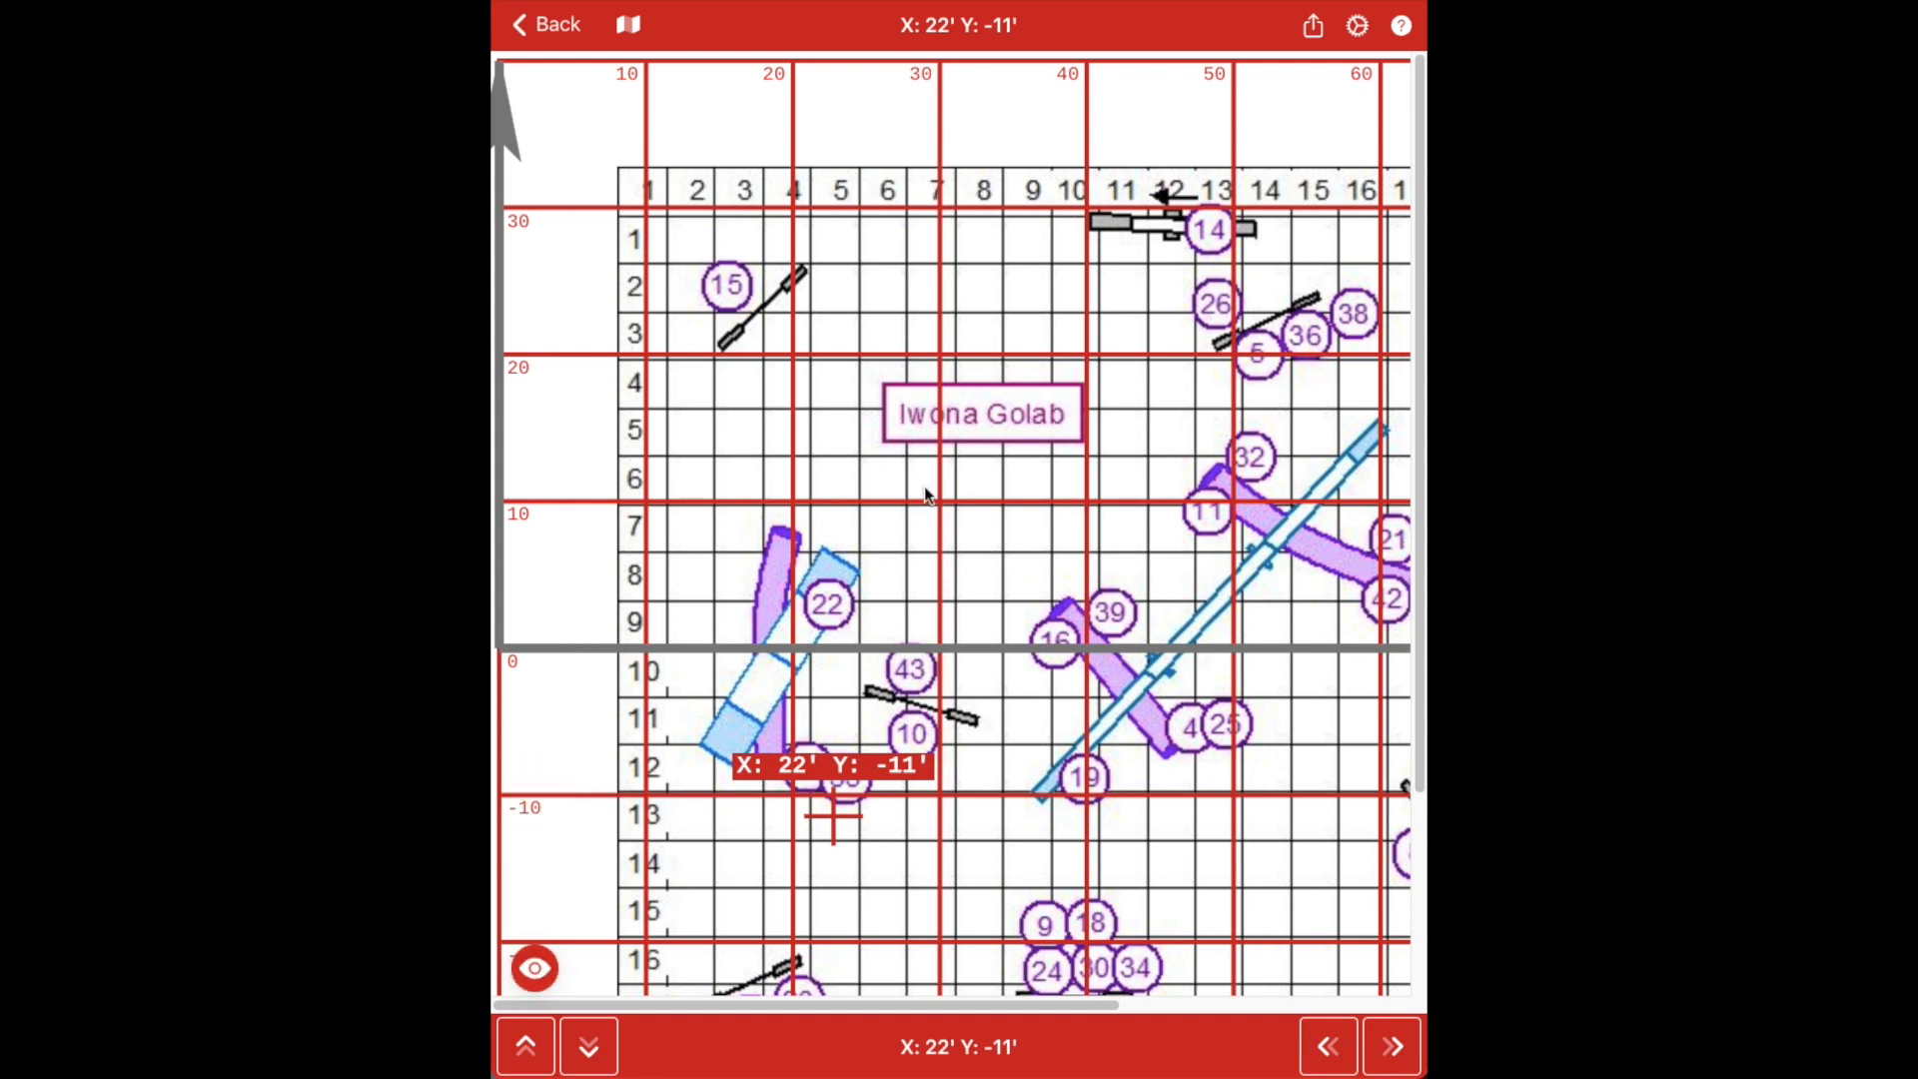
left_click(1312, 25)
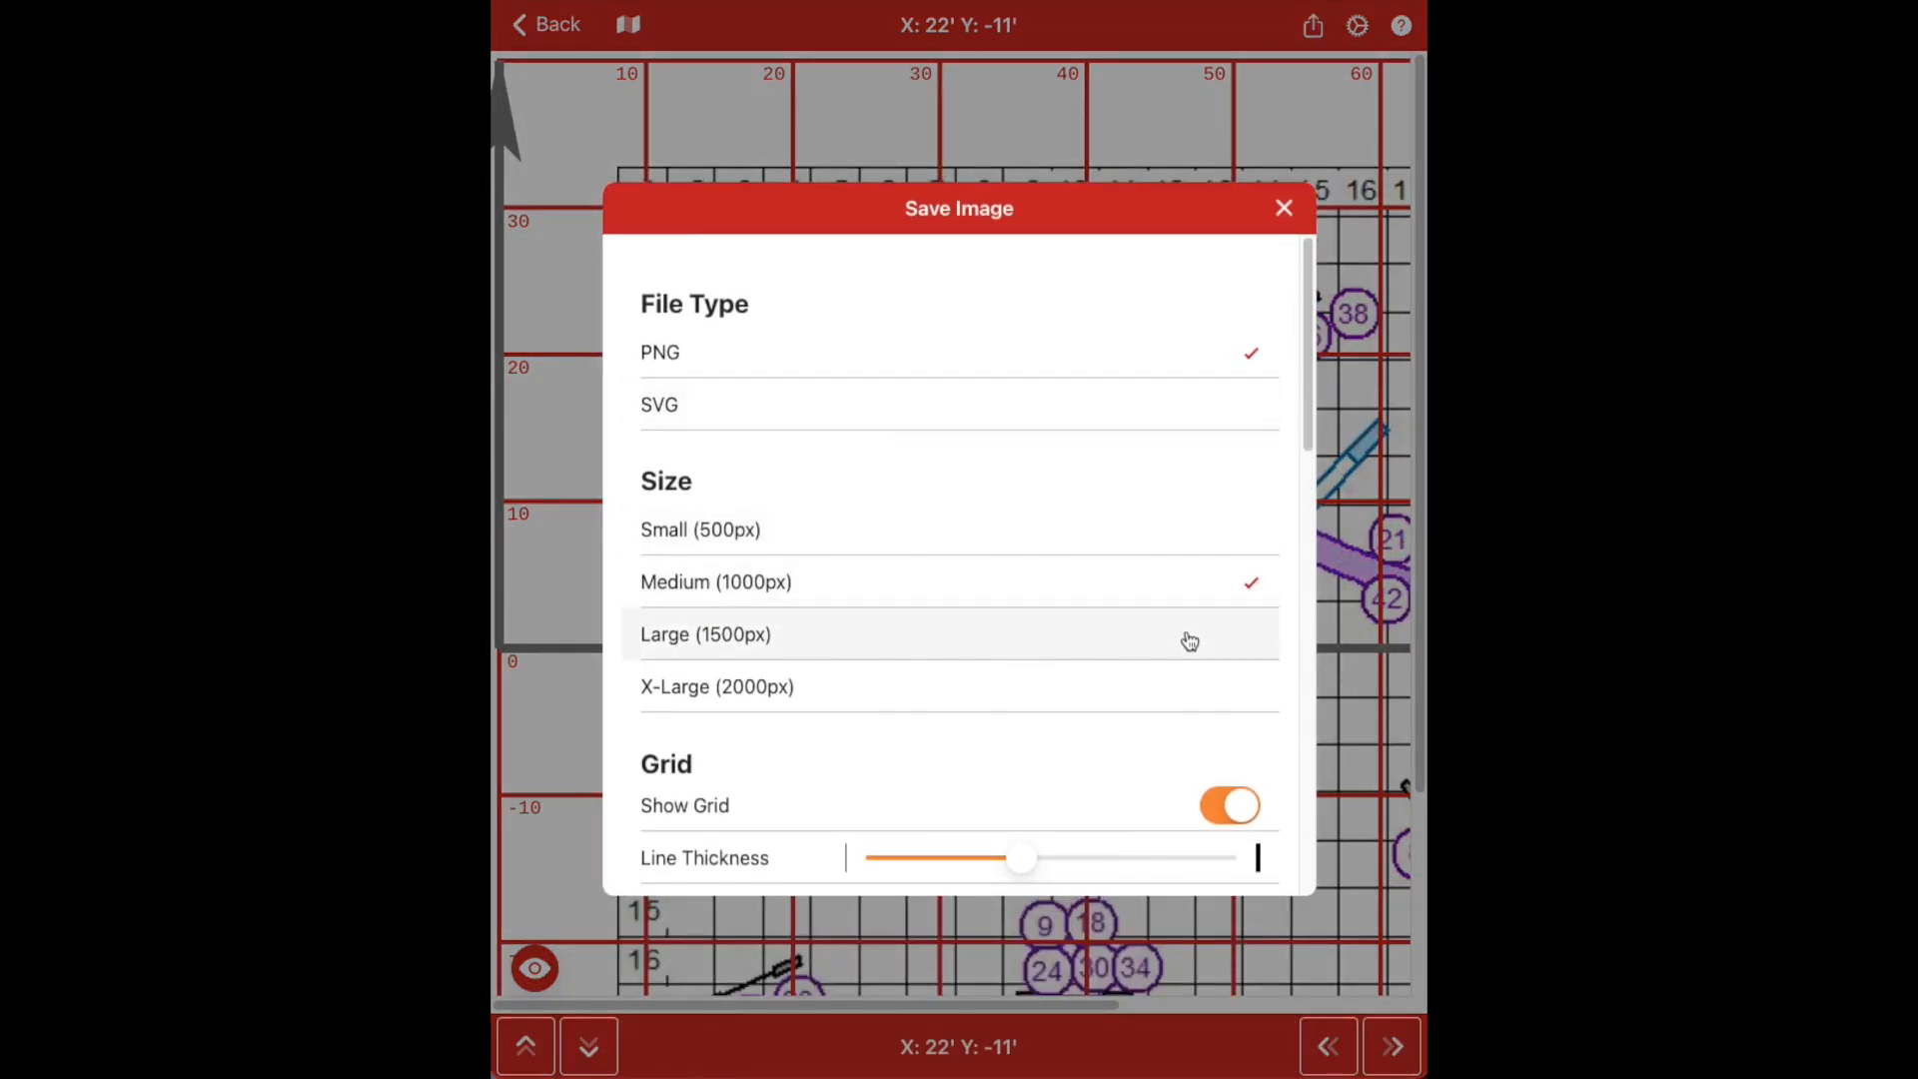
Review the Save Image options, turn off Show Origin, and close without saving
scroll(1187, 639, "down", 4)
scroll(1189, 639, "down", 3)
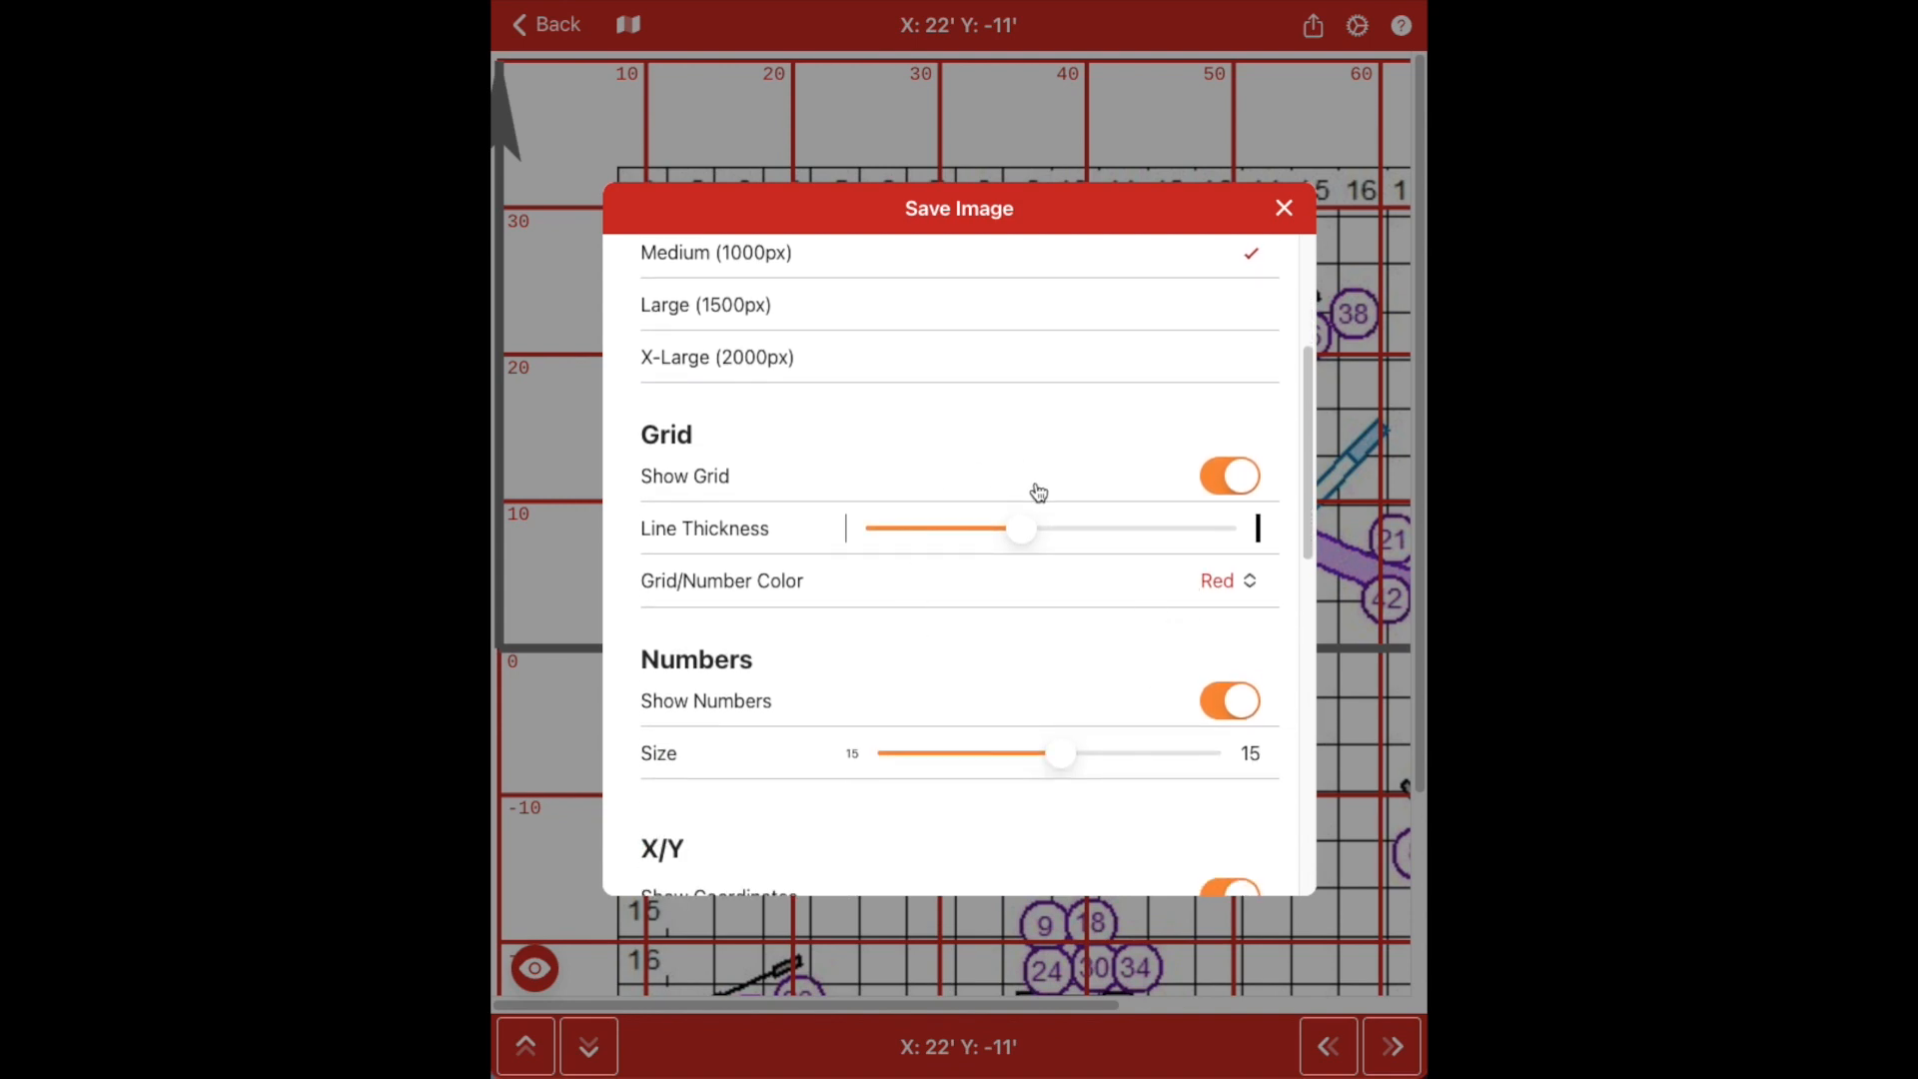
scroll(1037, 493, "down", 10)
left_click(1211, 538)
scroll(1214, 556, "down", 3)
scroll(1214, 556, "down", 10)
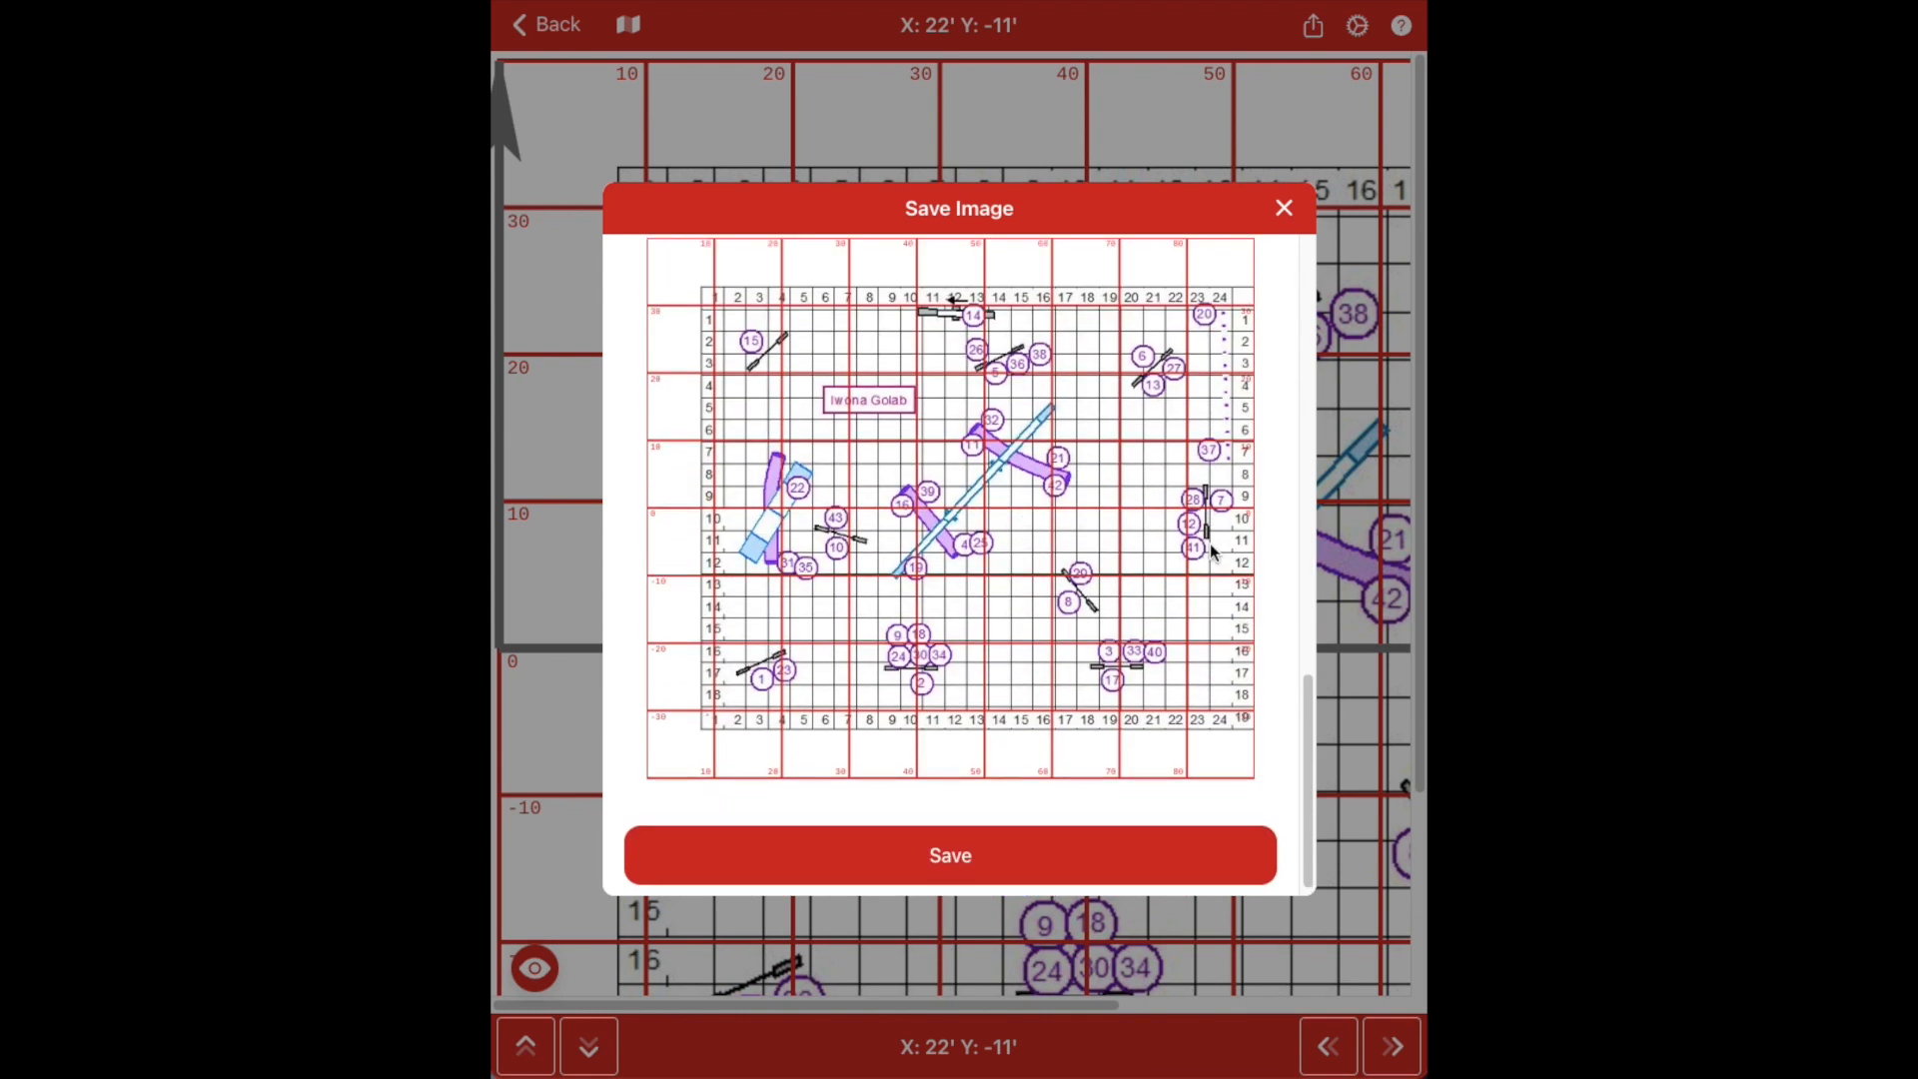
scroll(1212, 553, "up", 7)
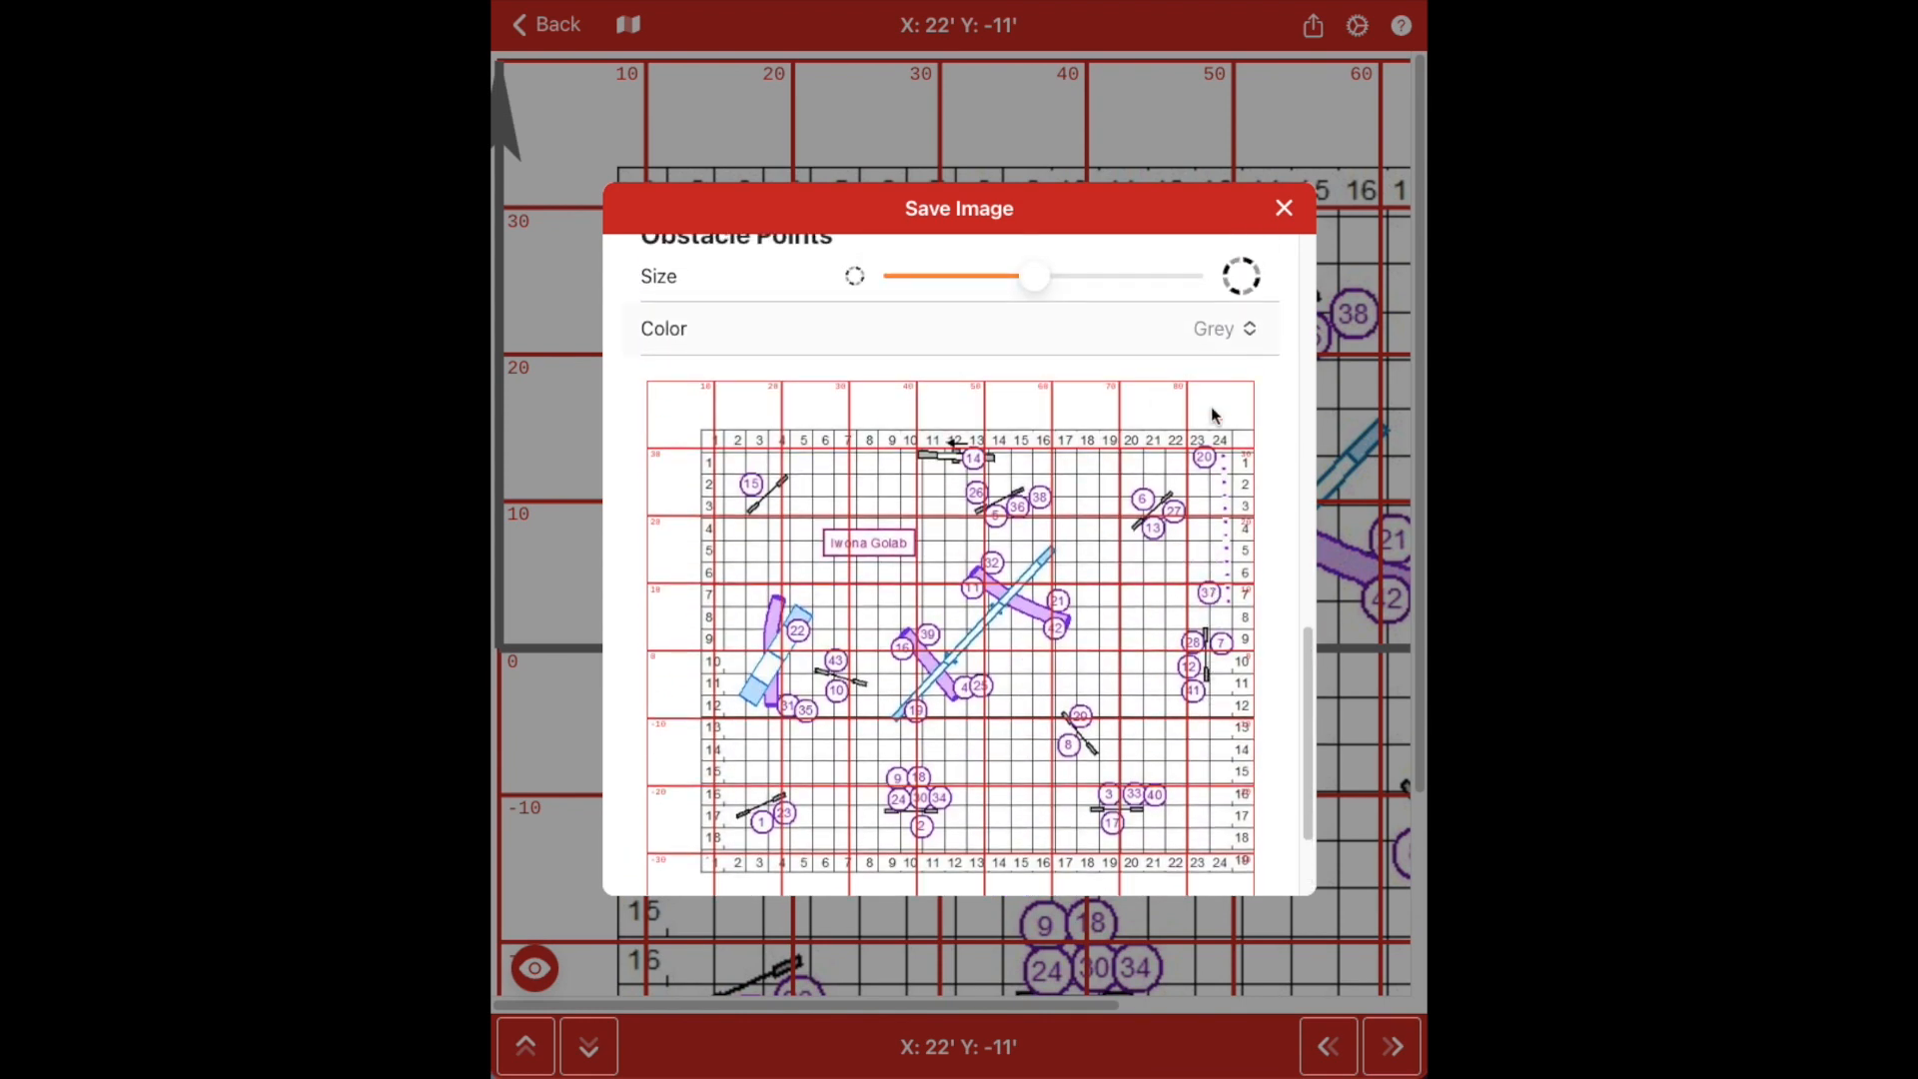
scroll(989, 576, "down", 3)
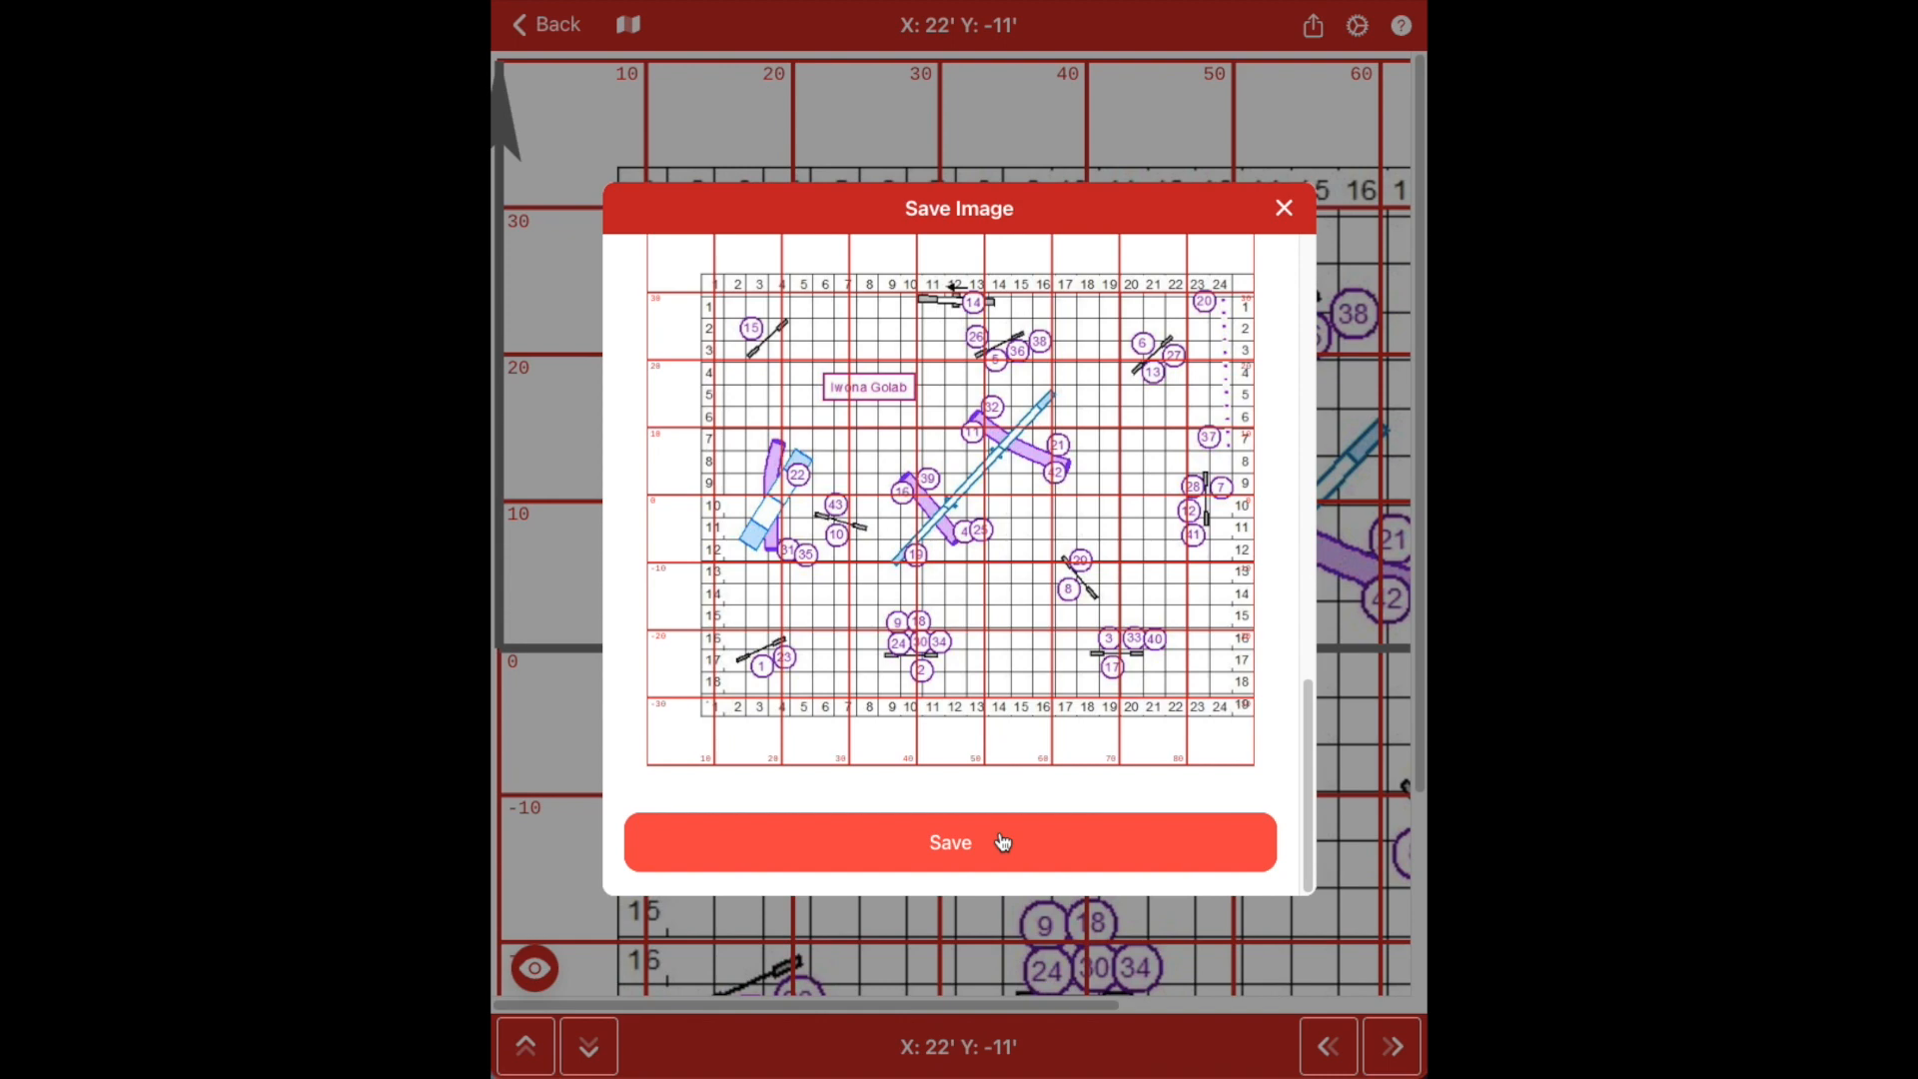
left_click(1282, 209)
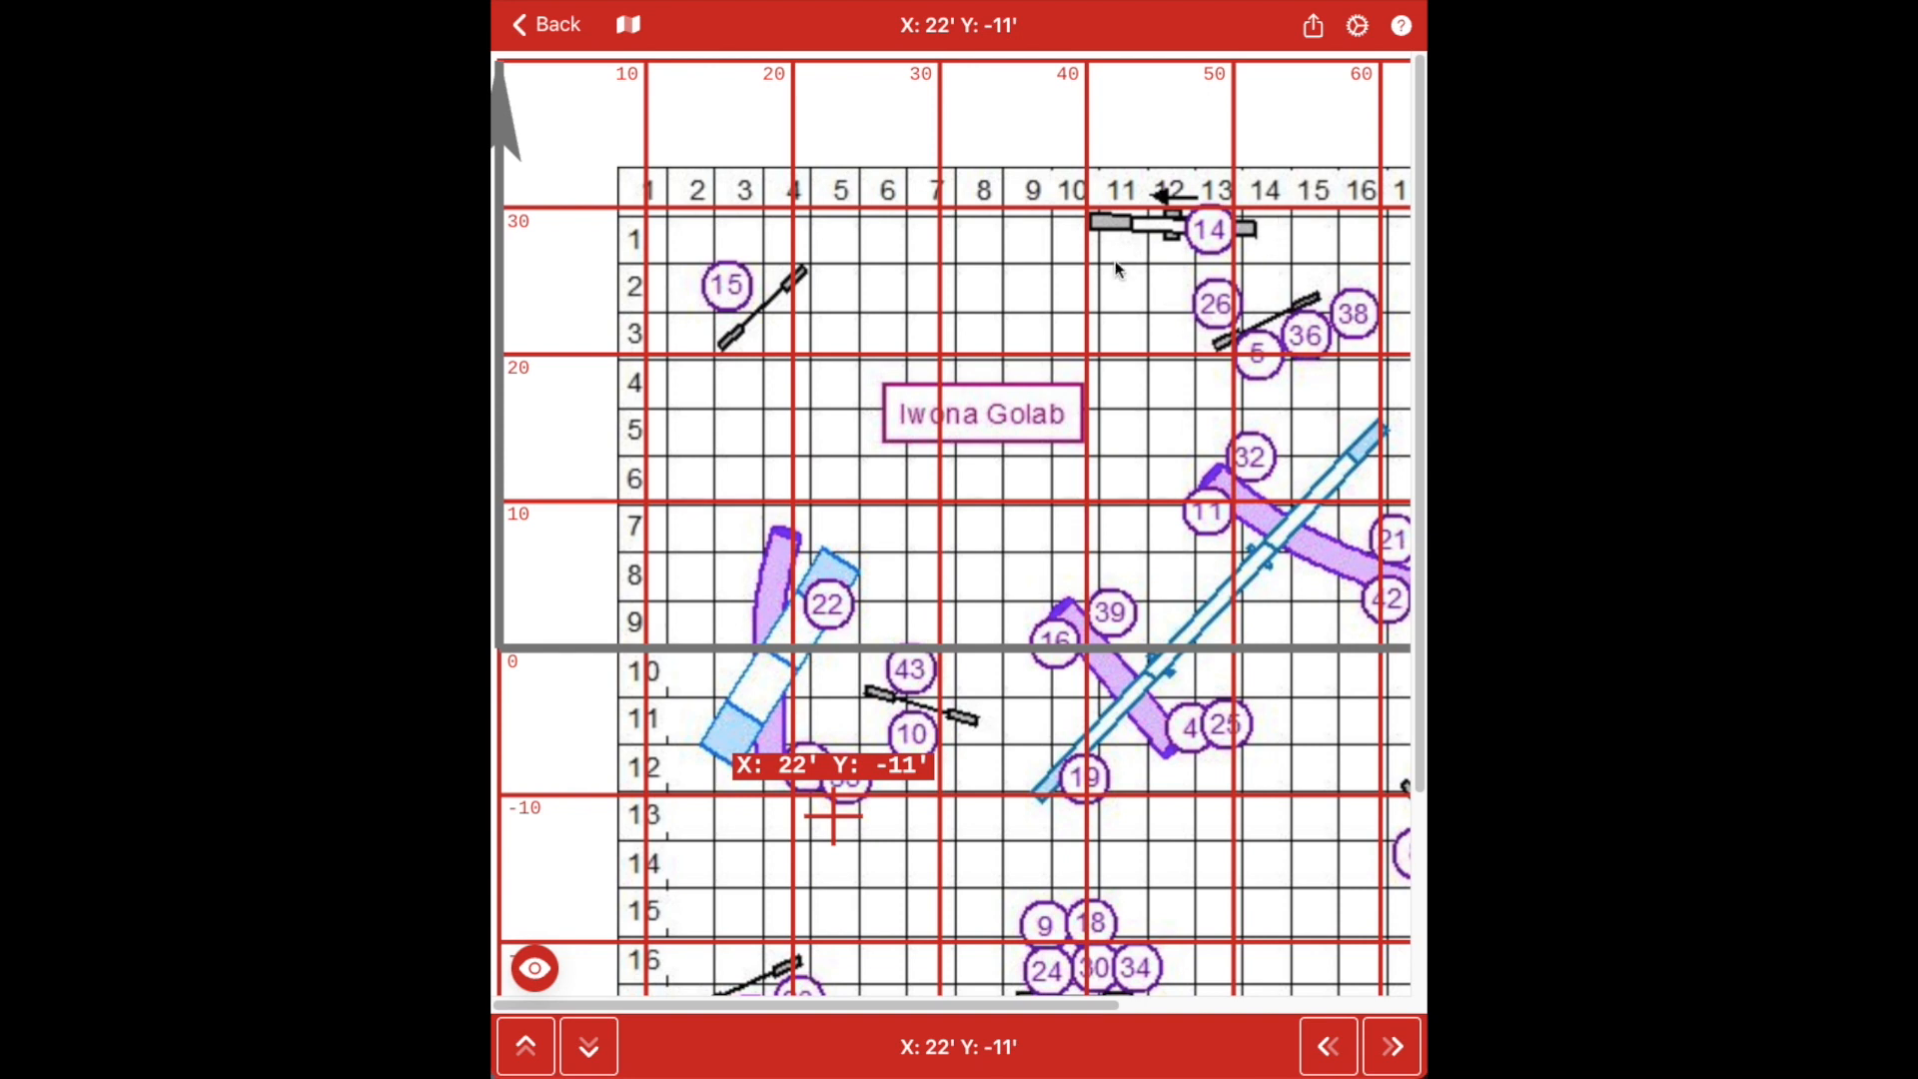
Move the crosshair to X 40', Y 28' near marker 14, then go to Maps
left_click(1095, 232)
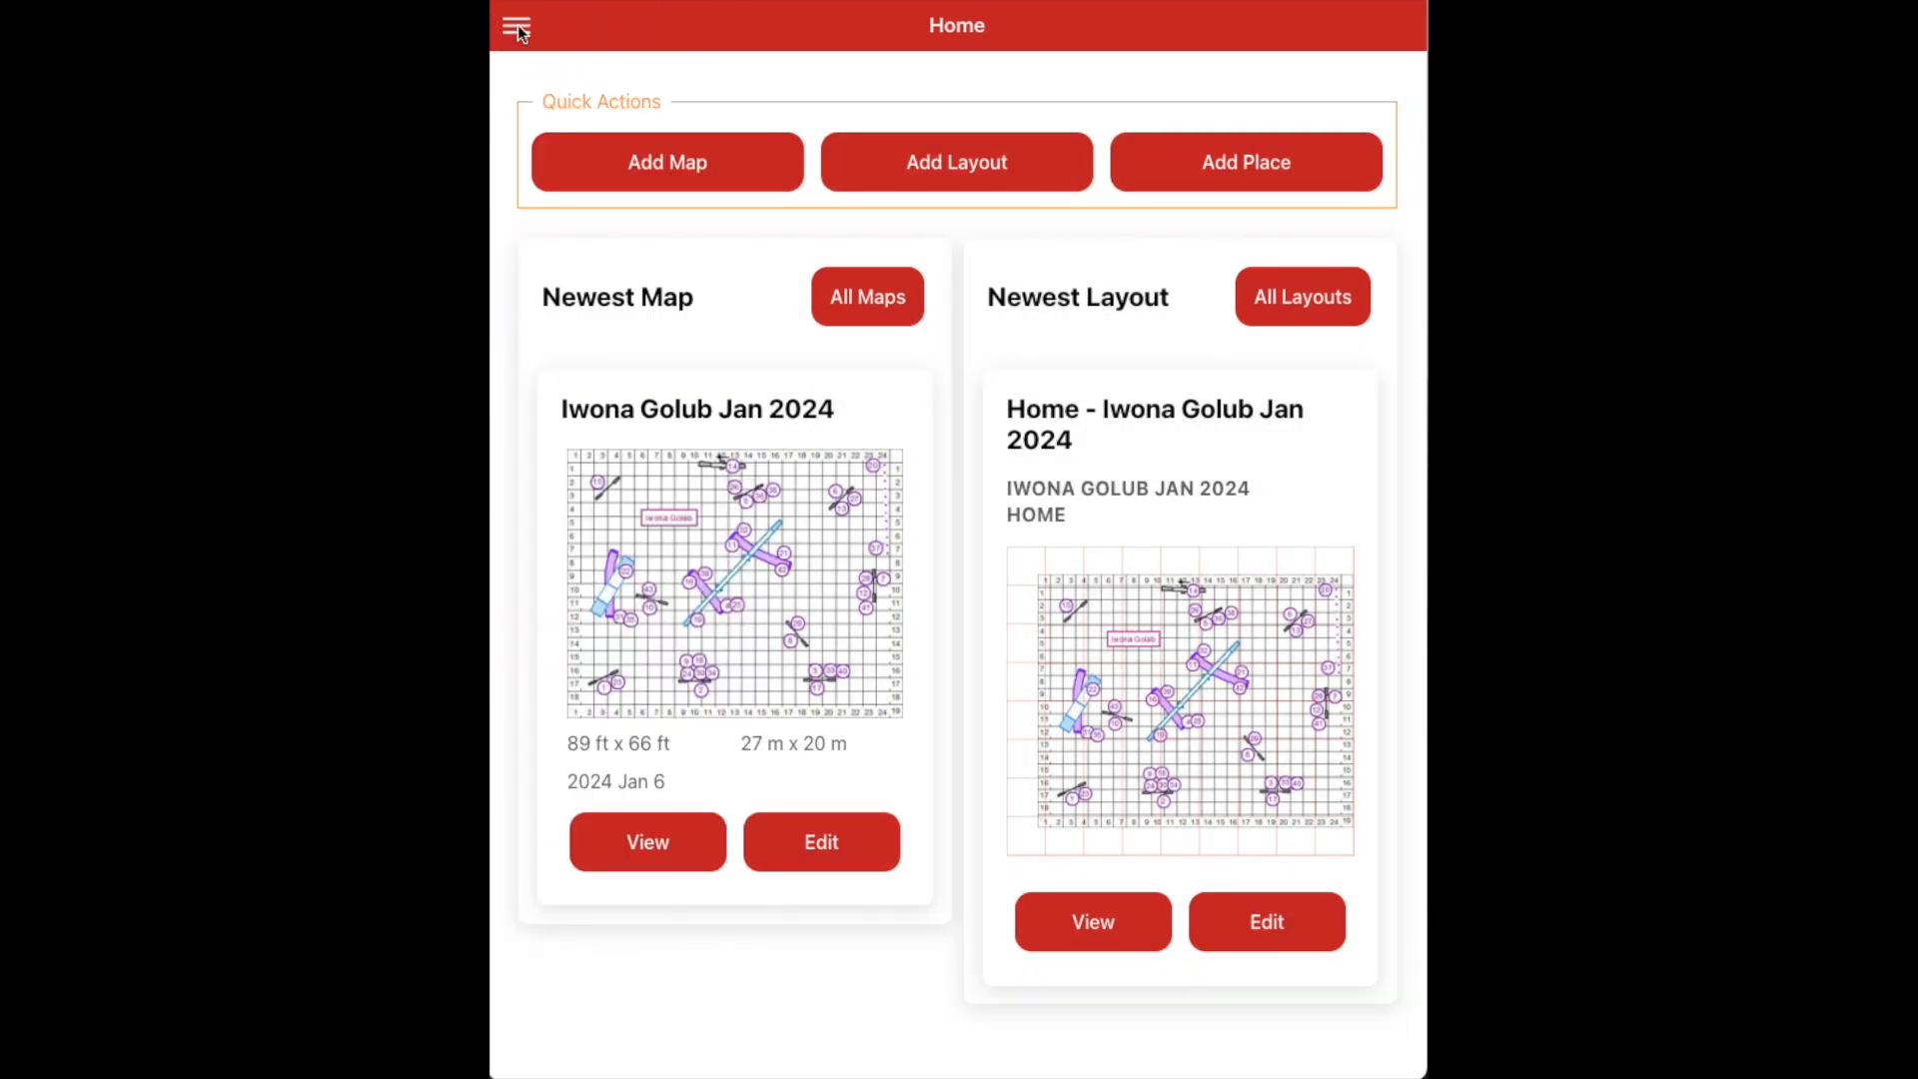
left_click(516, 28)
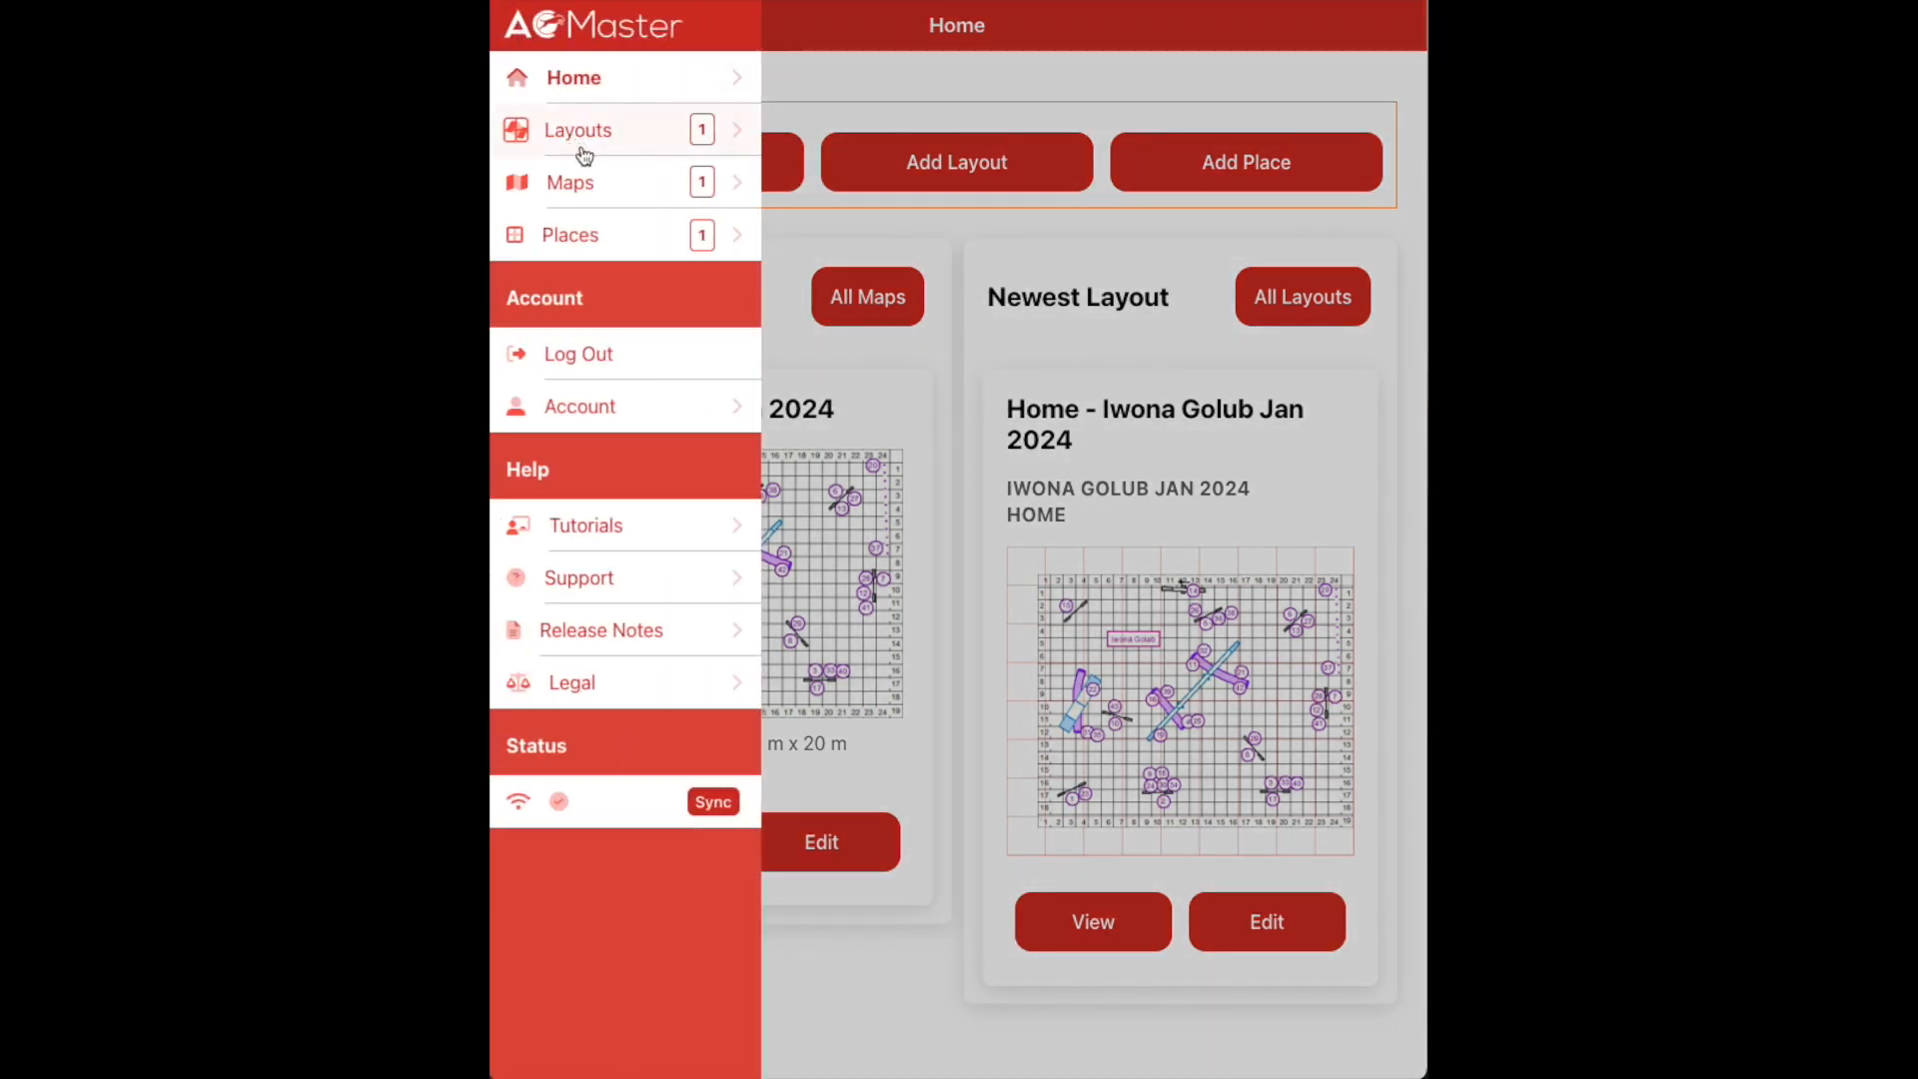
left_click(609, 189)
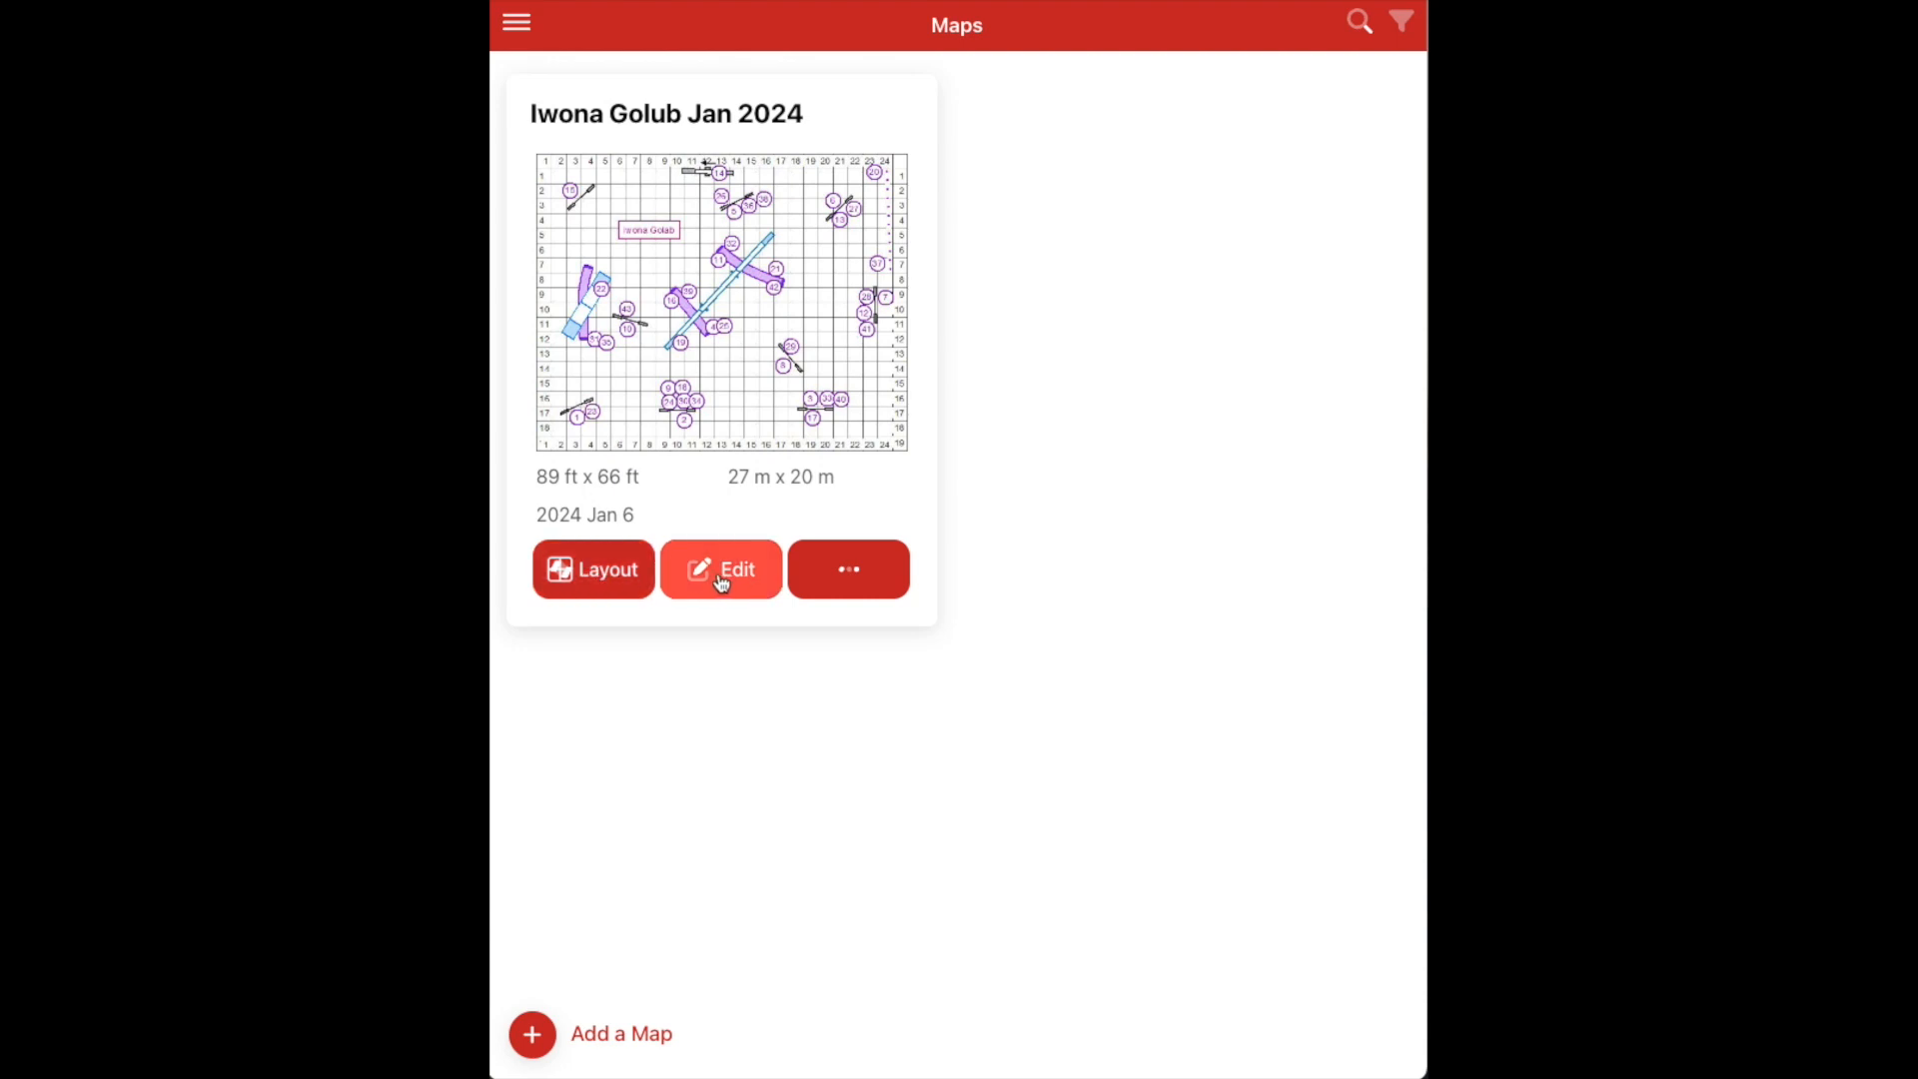
Add the course map to Favorites, filter to favourites only, then return Home
left_click(831, 586)
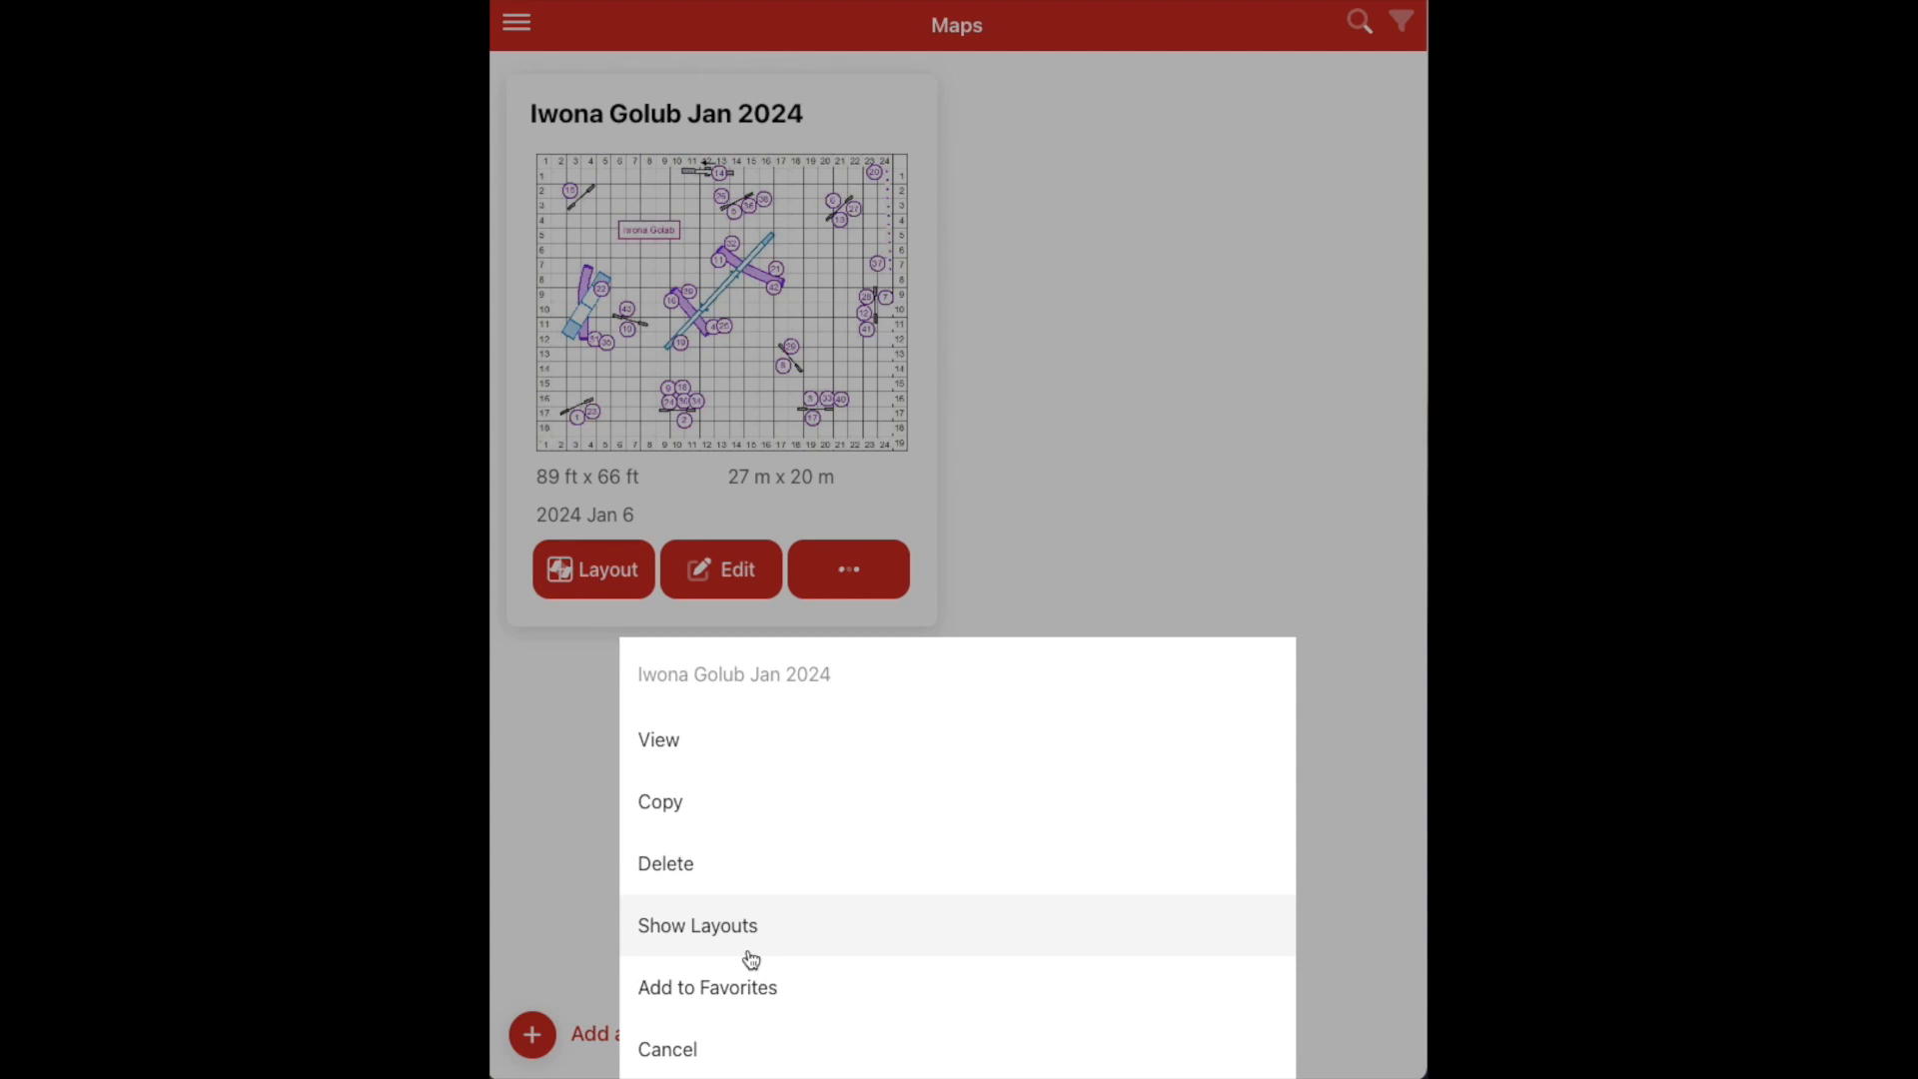
left_click(740, 1013)
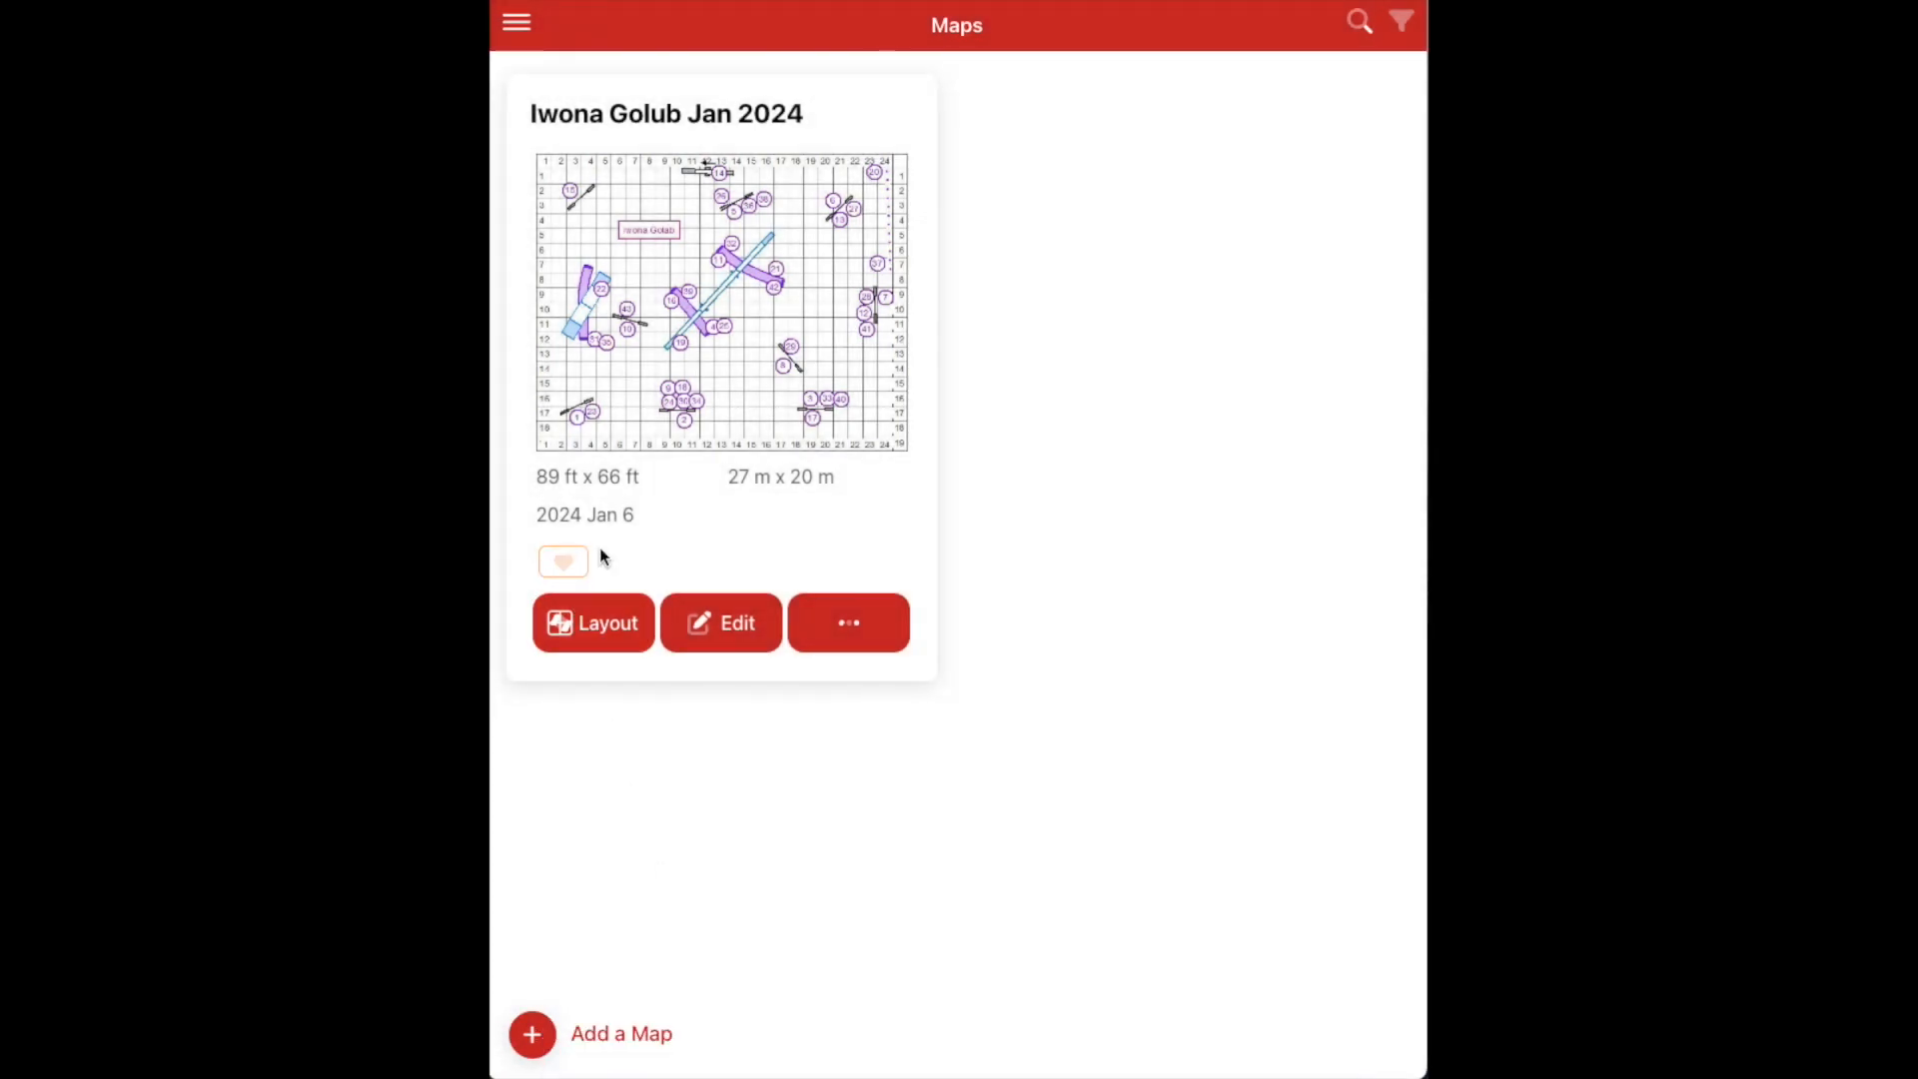
left_click(1400, 20)
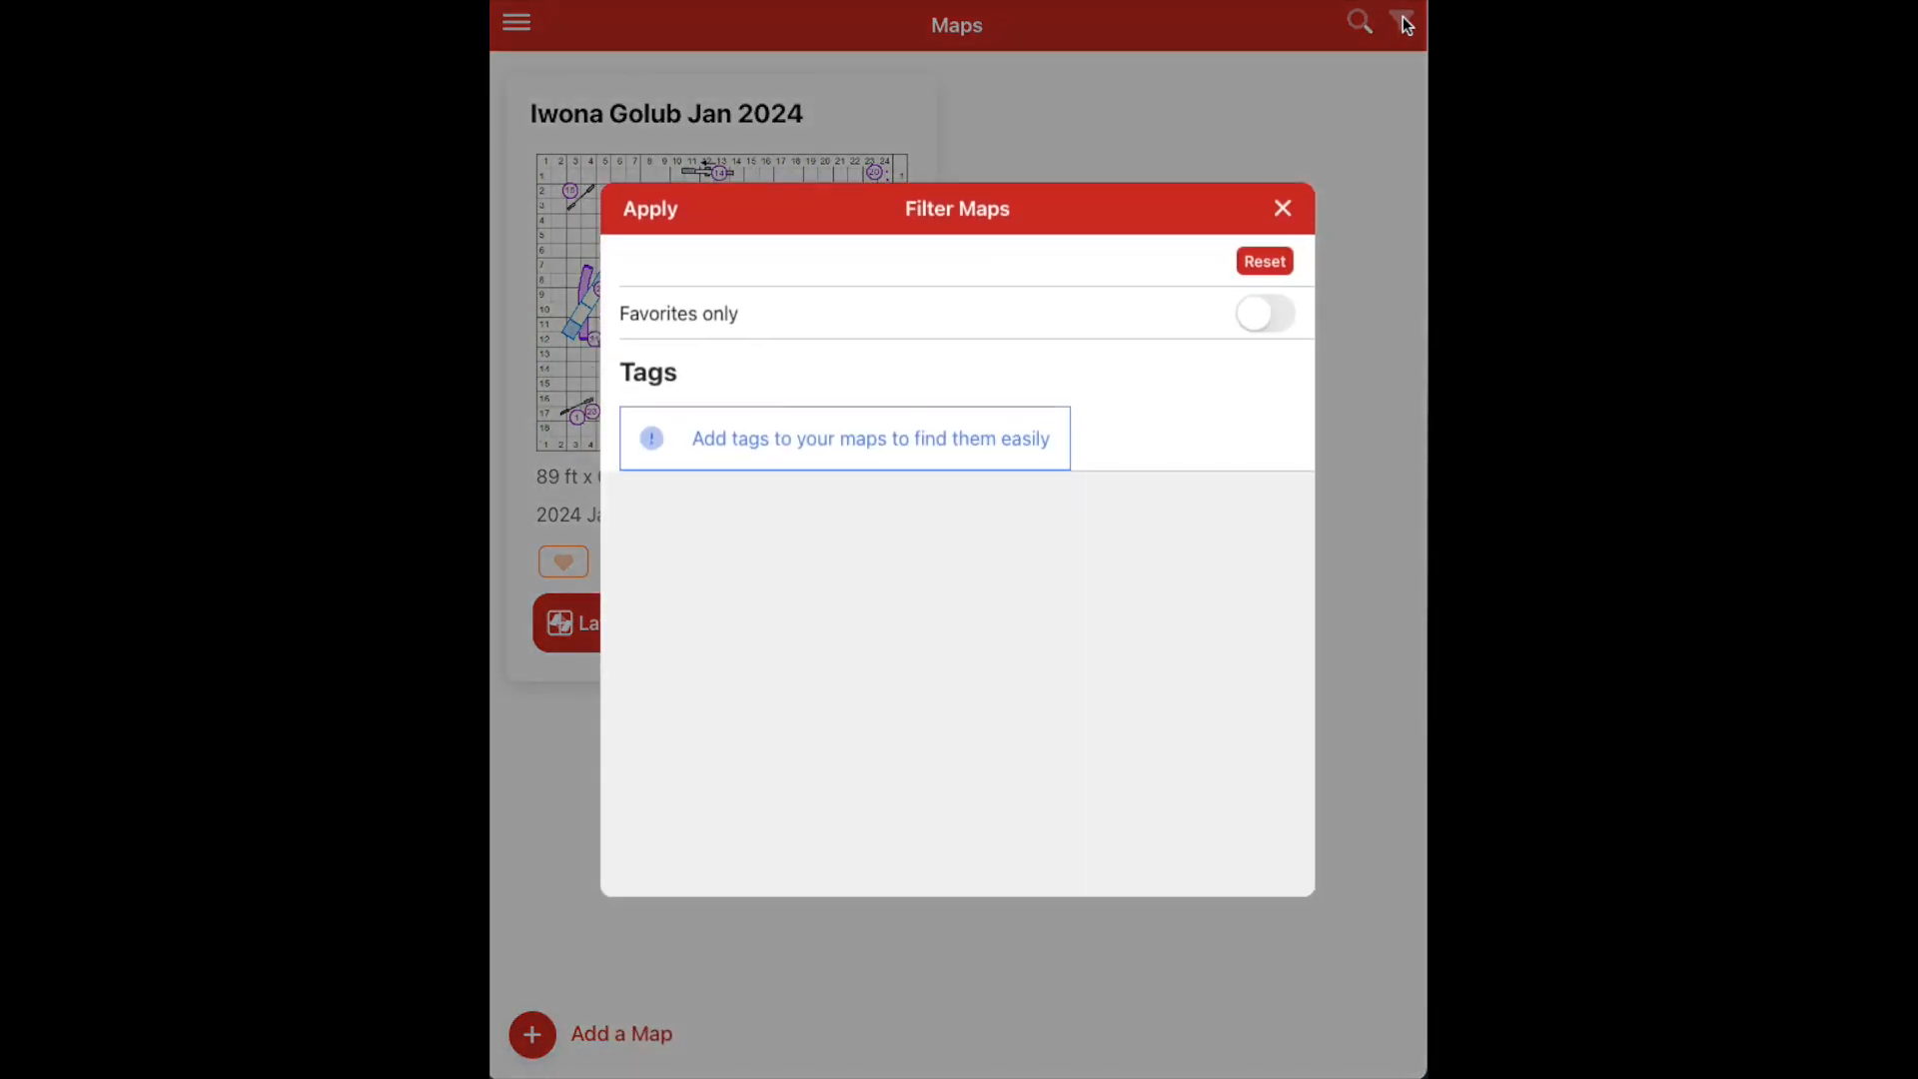
left_click(1283, 330)
left_click(1282, 266)
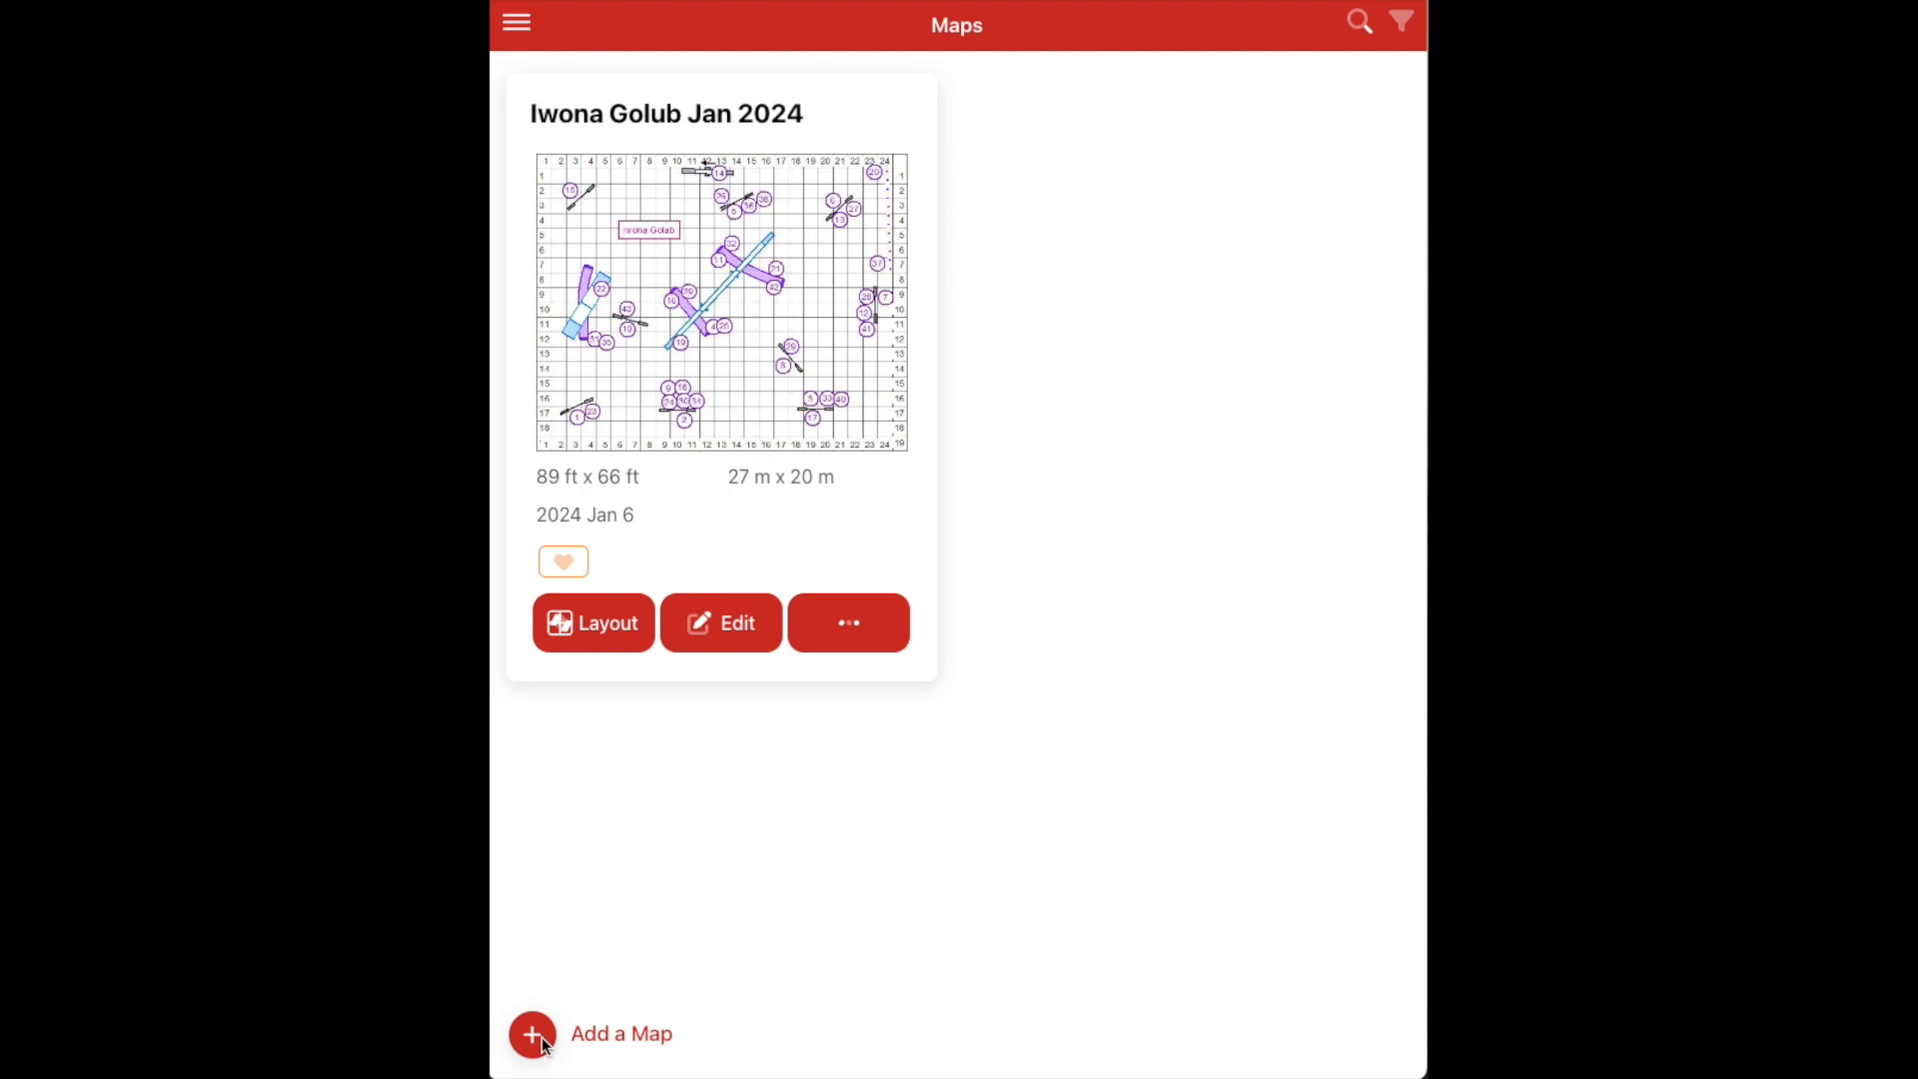
left_click(517, 22)
left_click(583, 80)
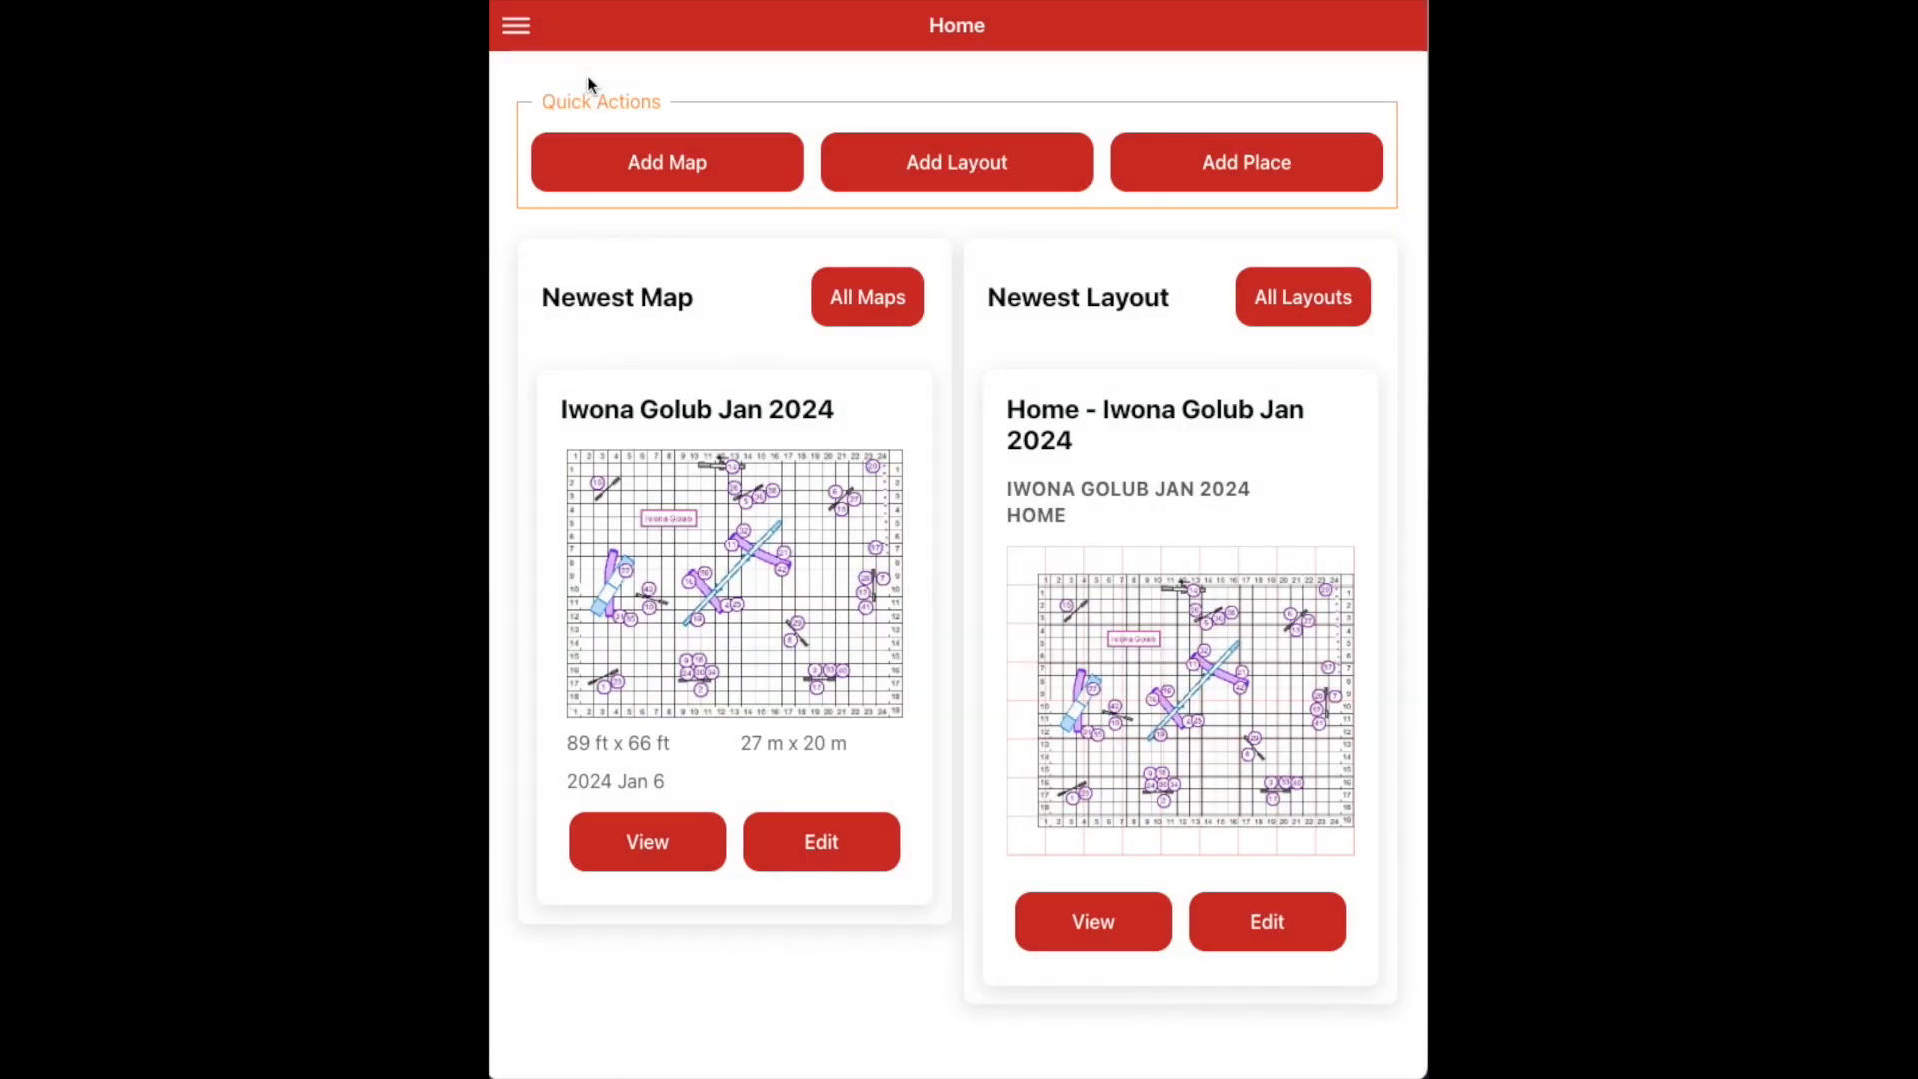